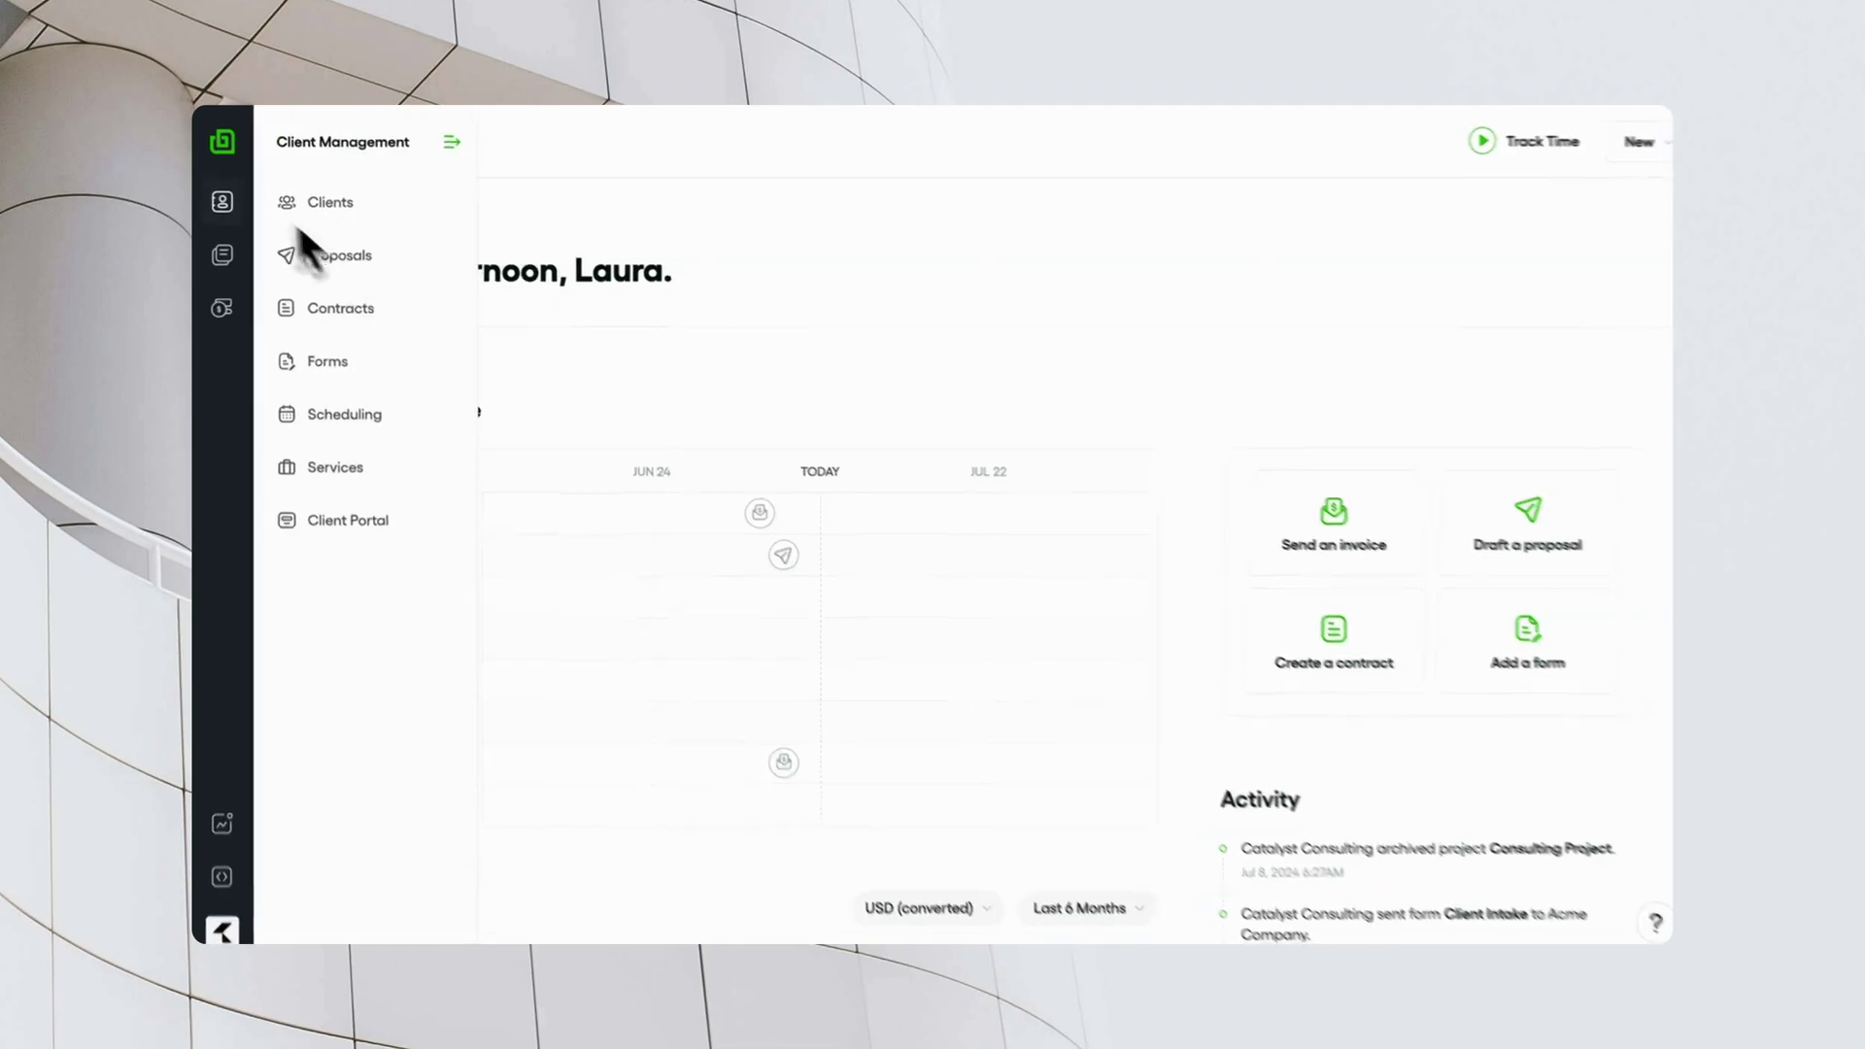
Open the Project Management Tasks page listing all existing tasks.
mouse_move(223, 255)
left_click(332, 266)
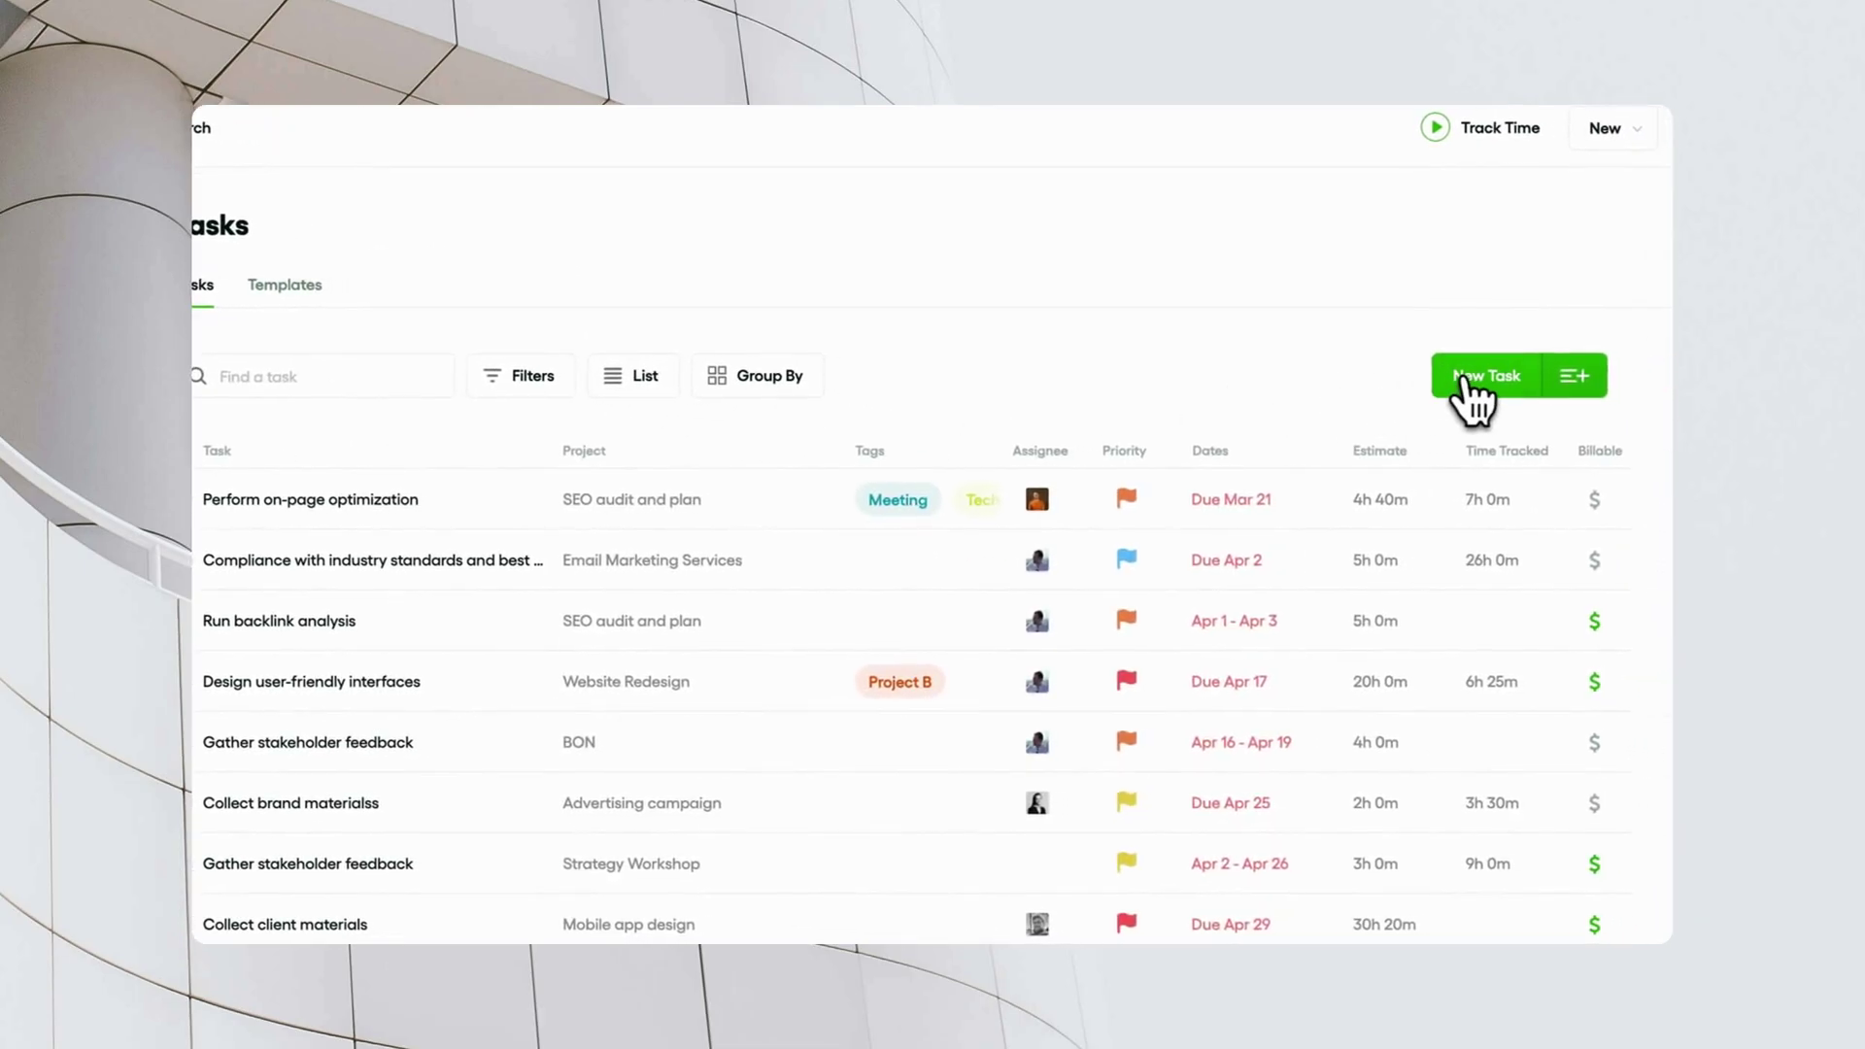
Start a new task in Advertising campaign, assigned to a teammate, with Urgent priority.
left_click(1632, 392)
type("Create ads")
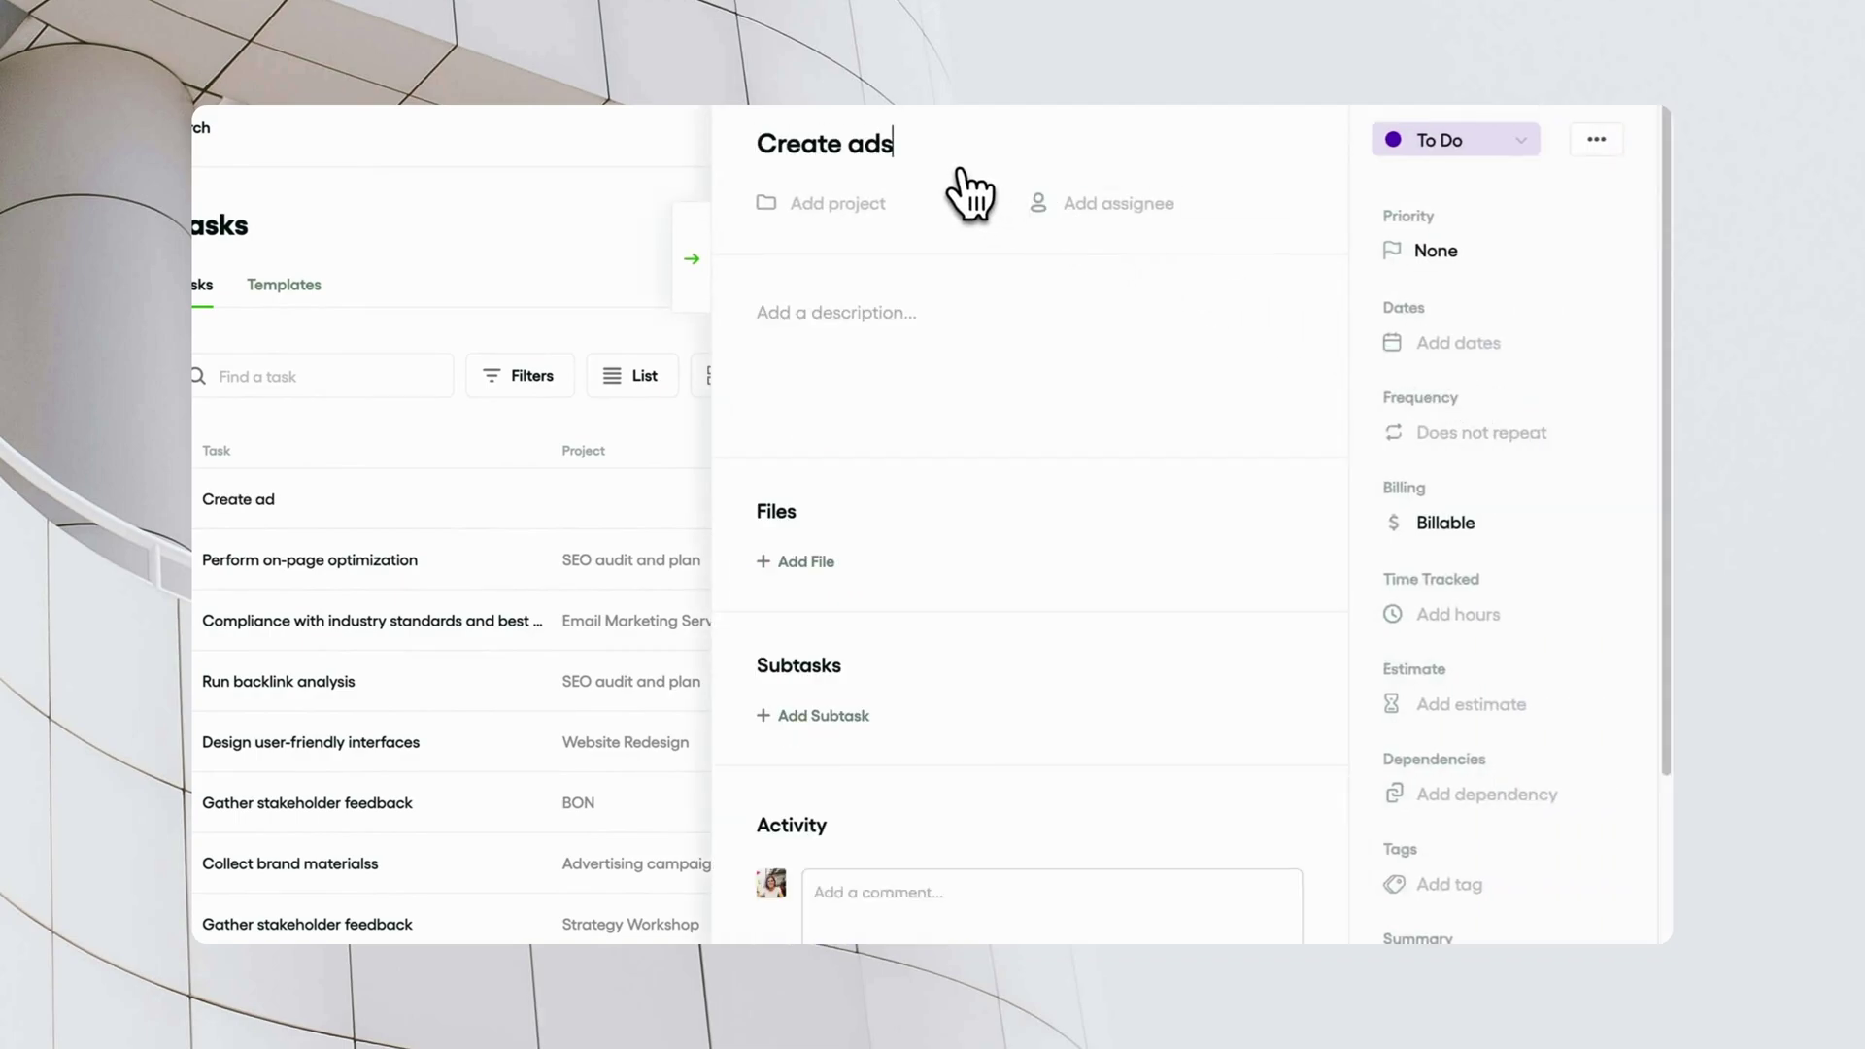
left_click(910, 204)
left_click(853, 306)
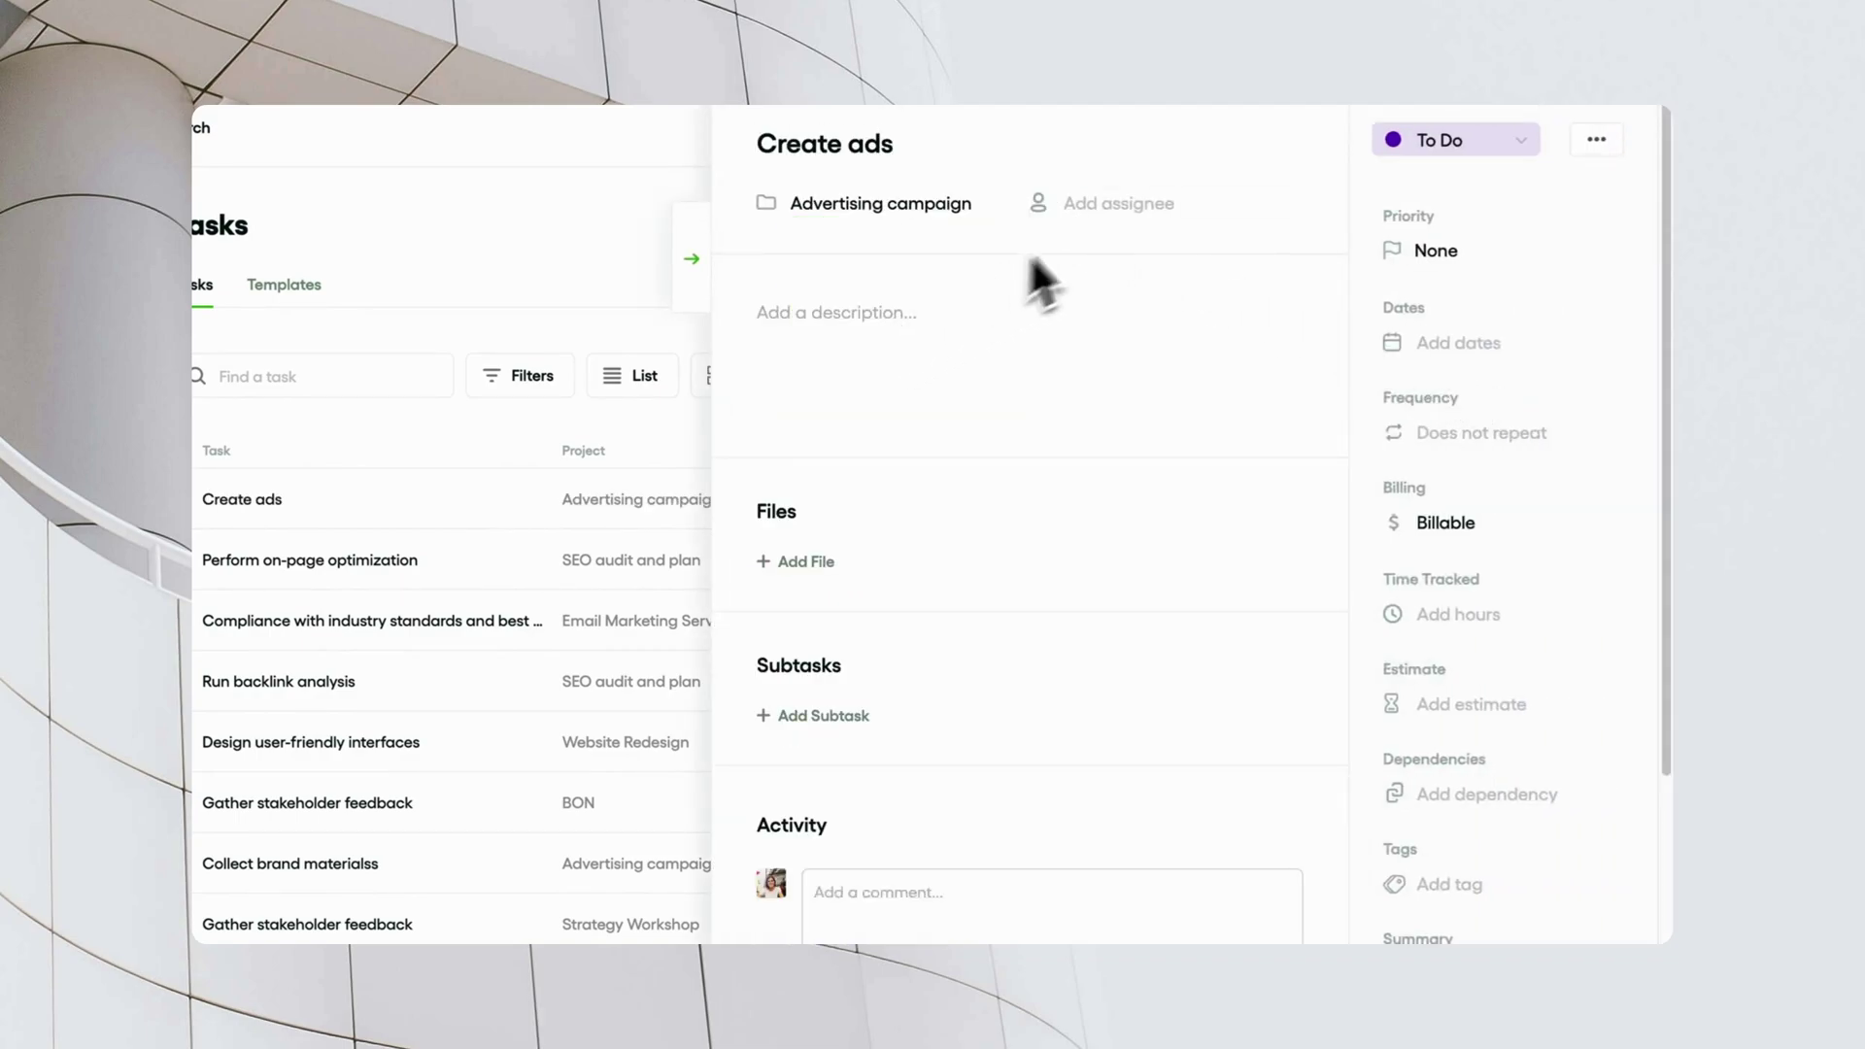
left_click(1118, 212)
left_click(1136, 282)
left_click(1421, 251)
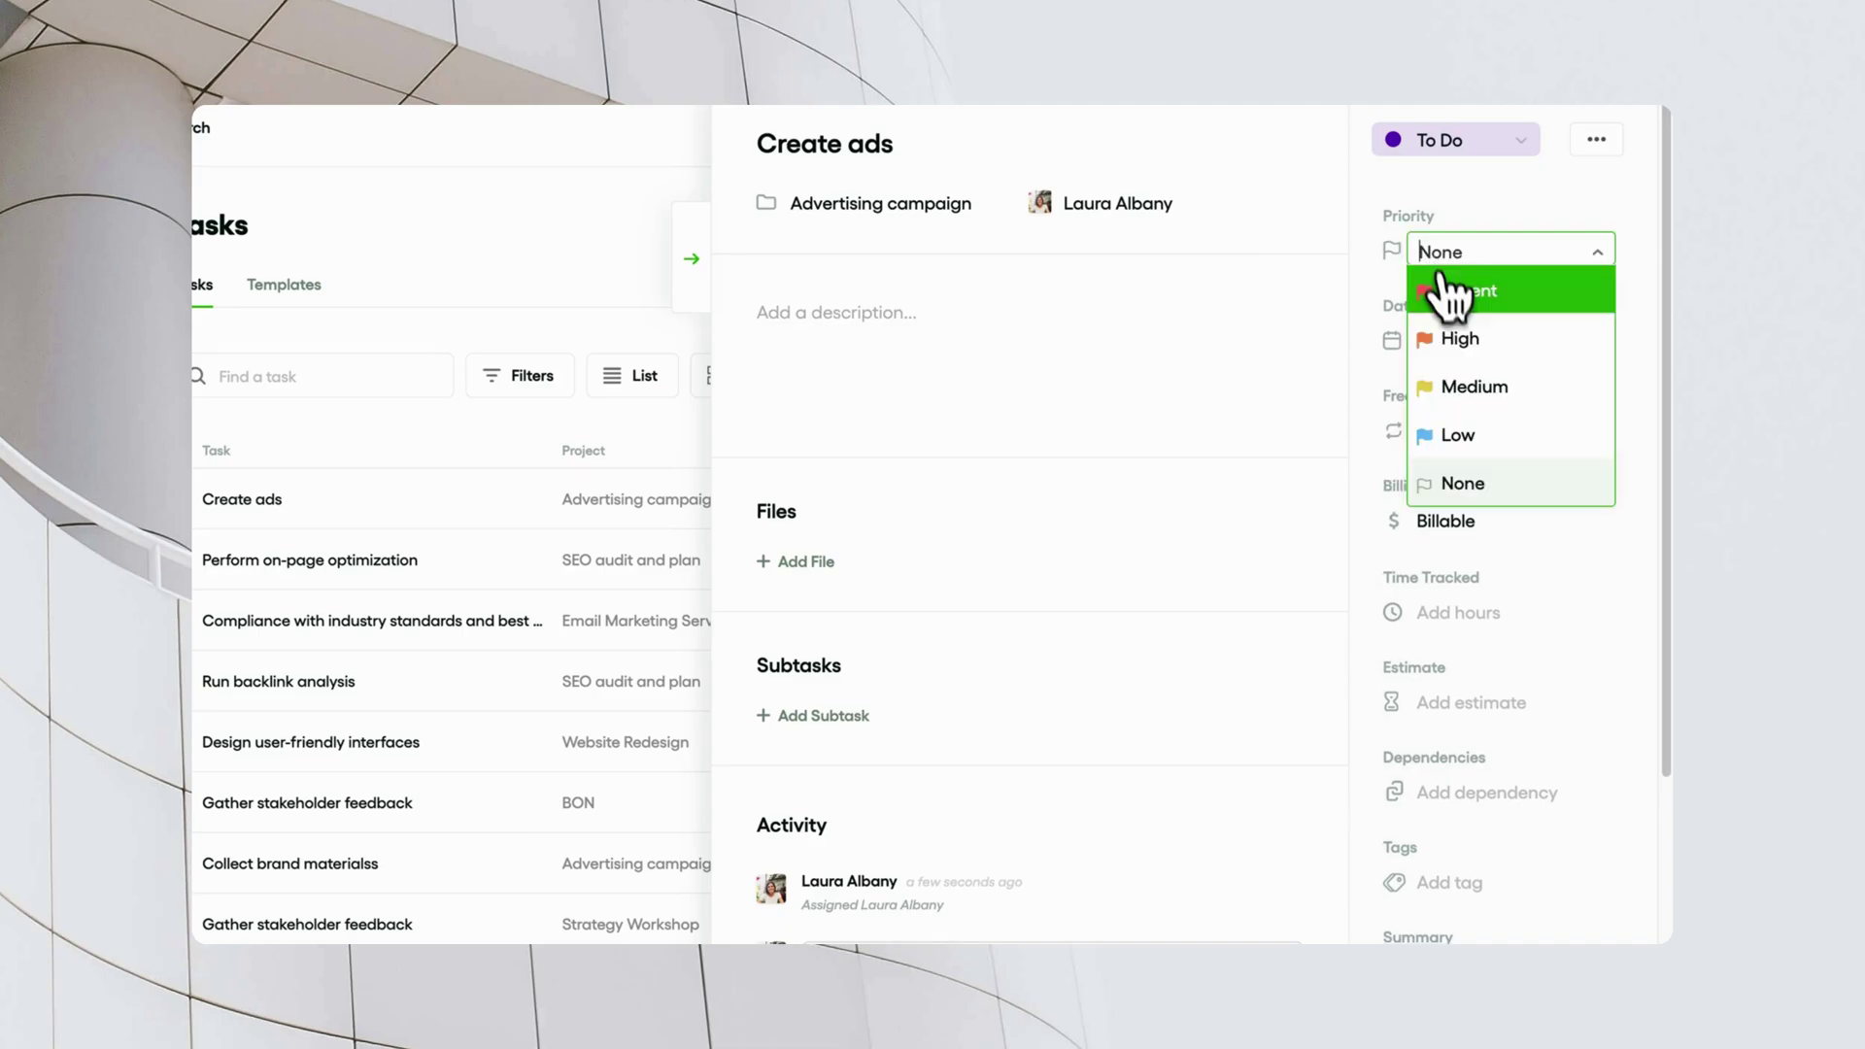
left_click(1442, 288)
Date the task from Jul 8 to Jul 10 and check its billing options.
left_click(1454, 347)
left_click(1389, 635)
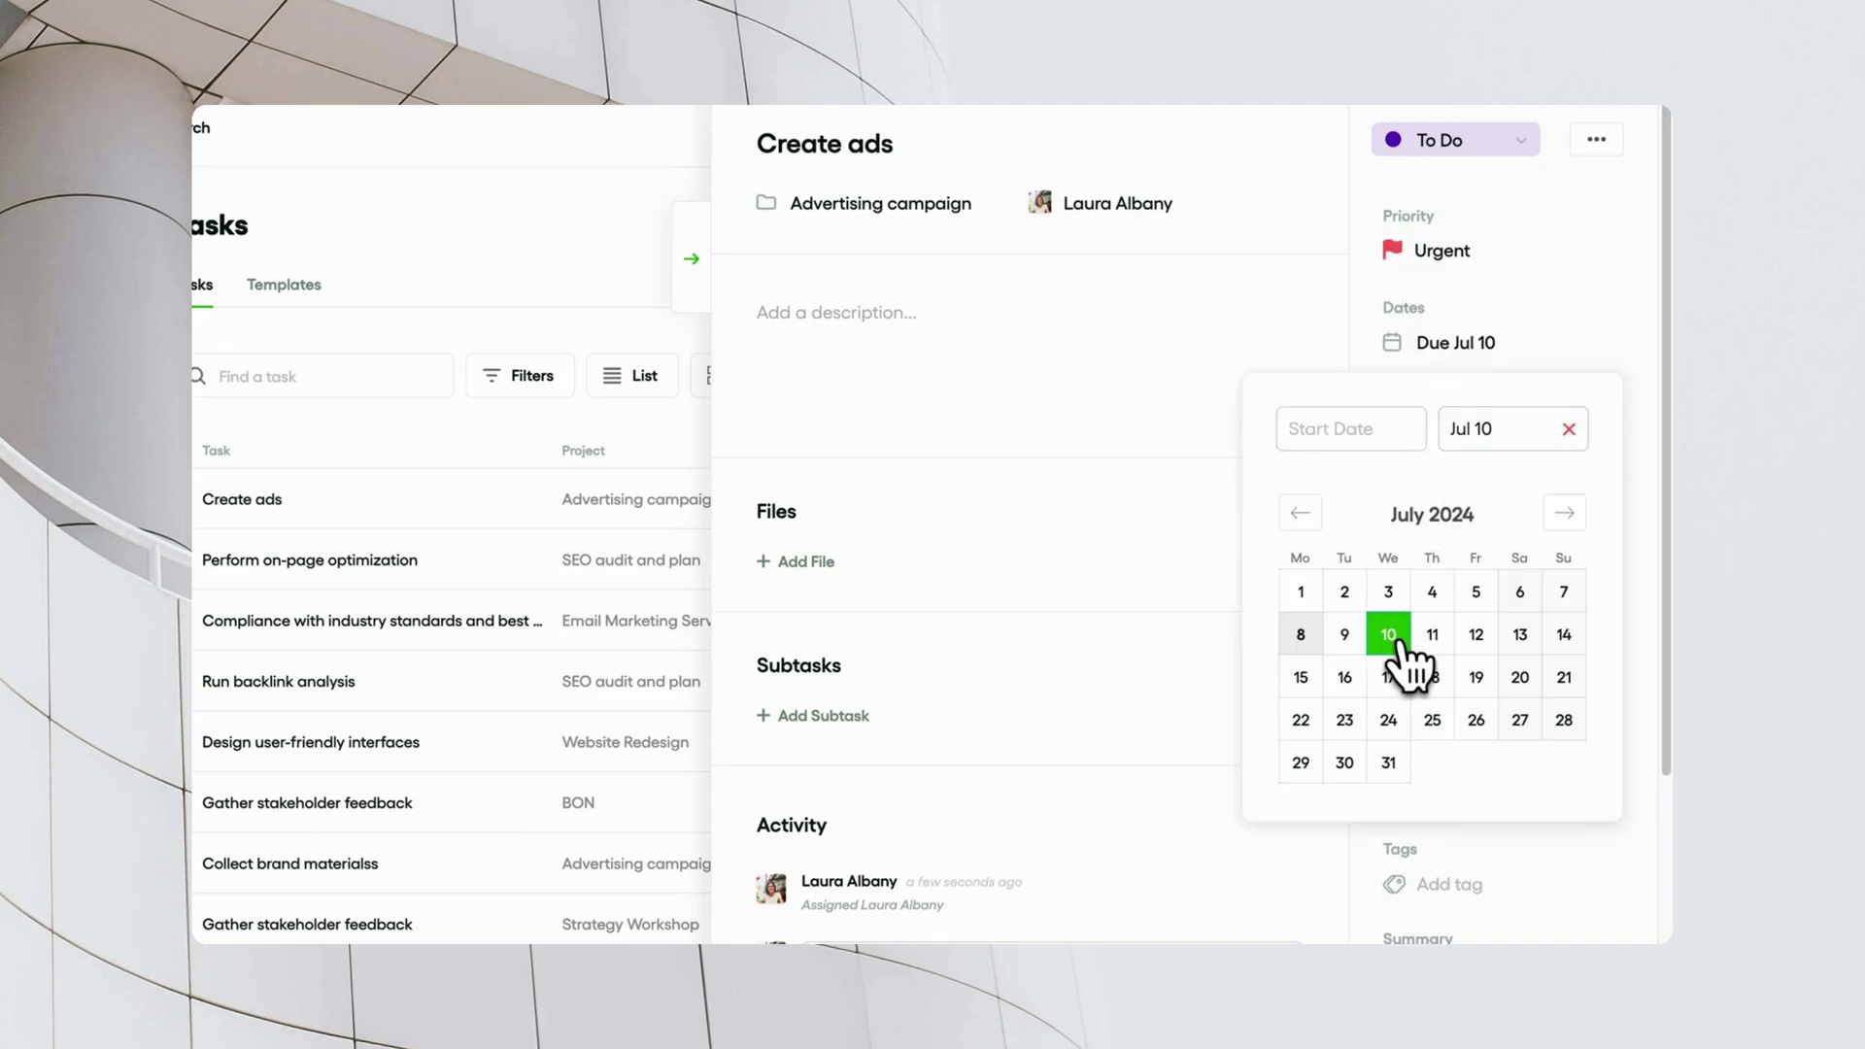
left_click(1302, 633)
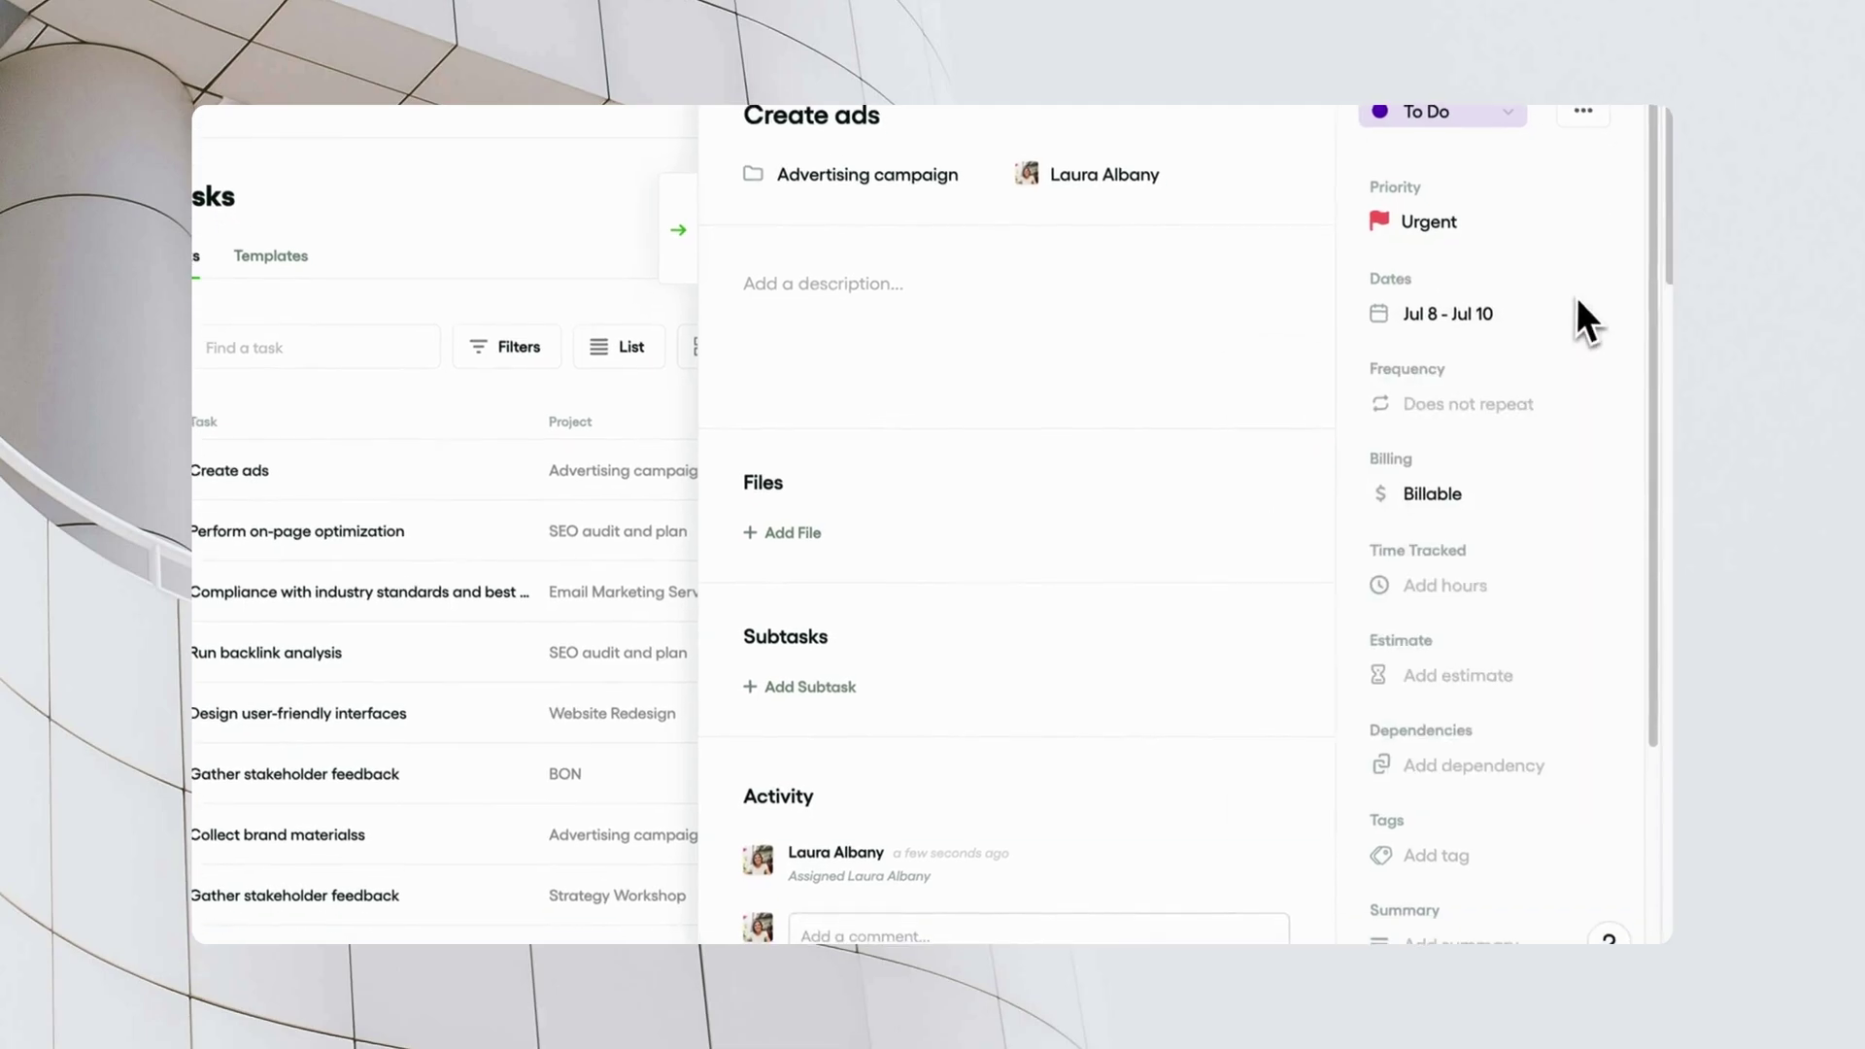
left_click(1482, 490)
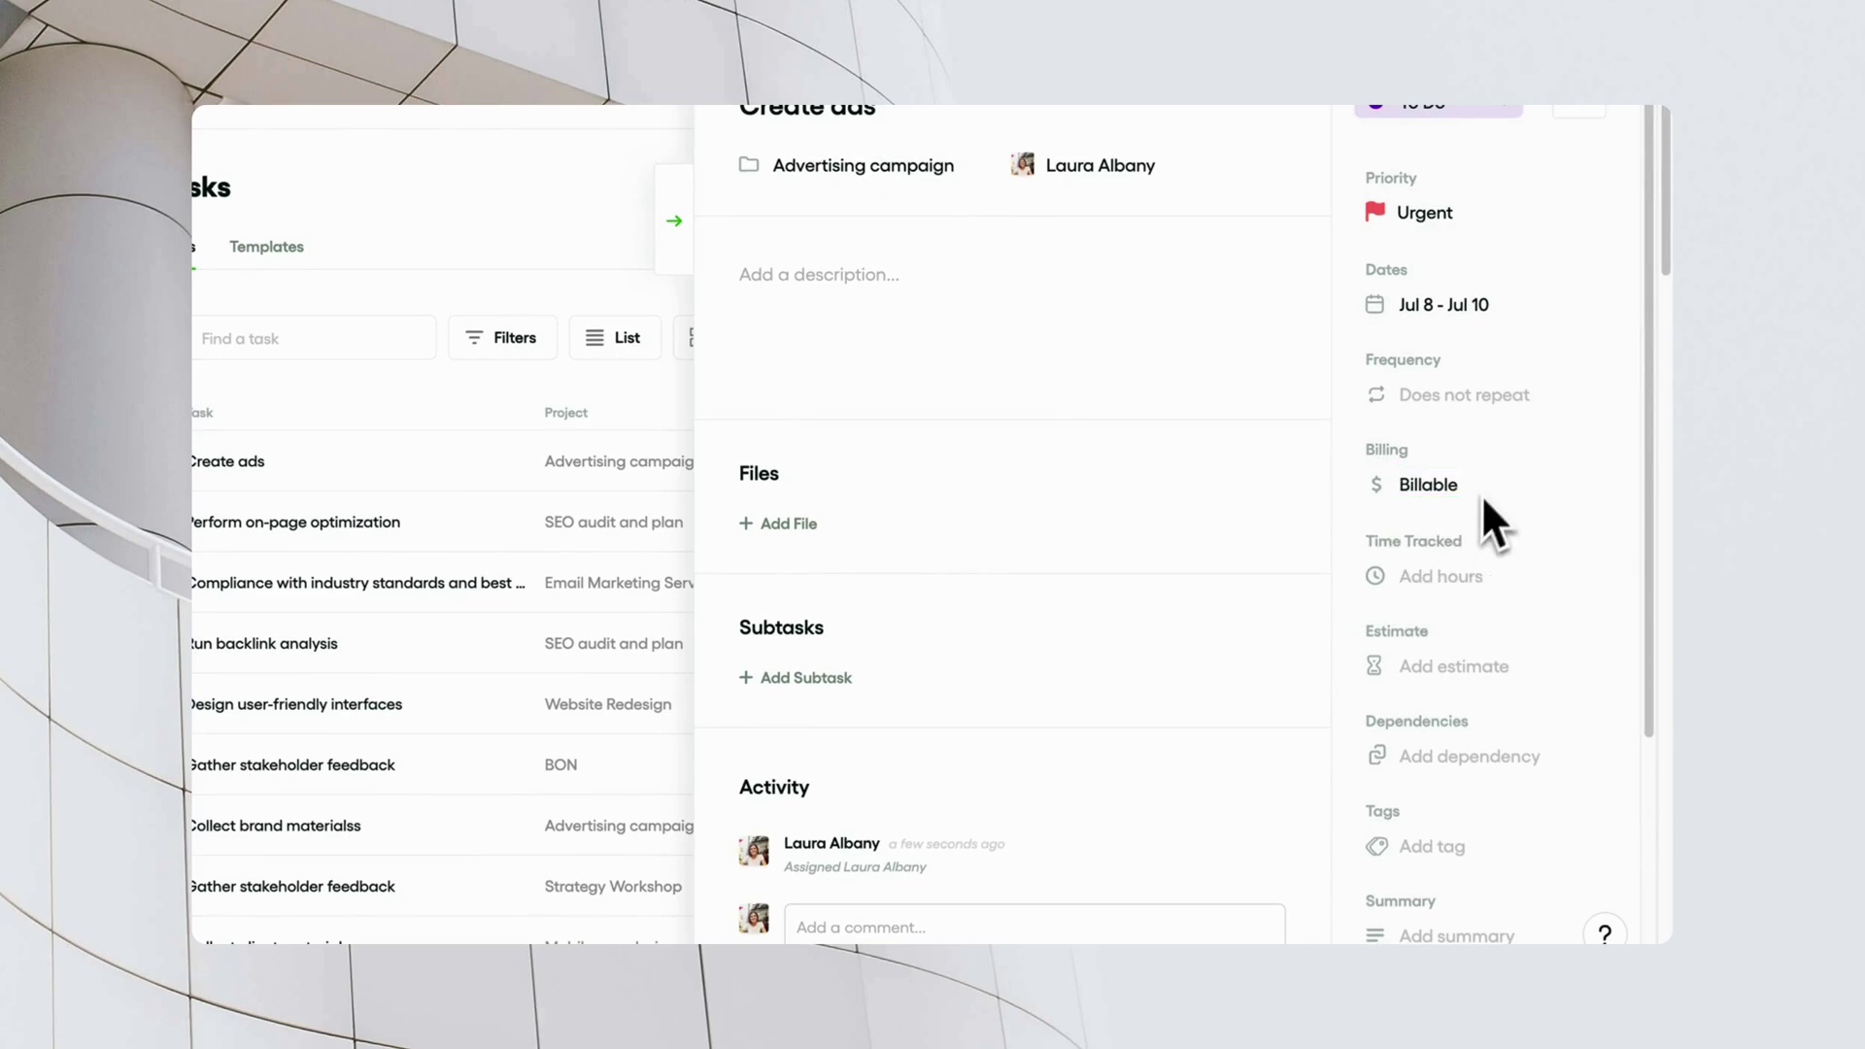
Give Create ads a 3-hour estimate and a dependency waiting on 'Collect brand materials'.
left_click(1443, 671)
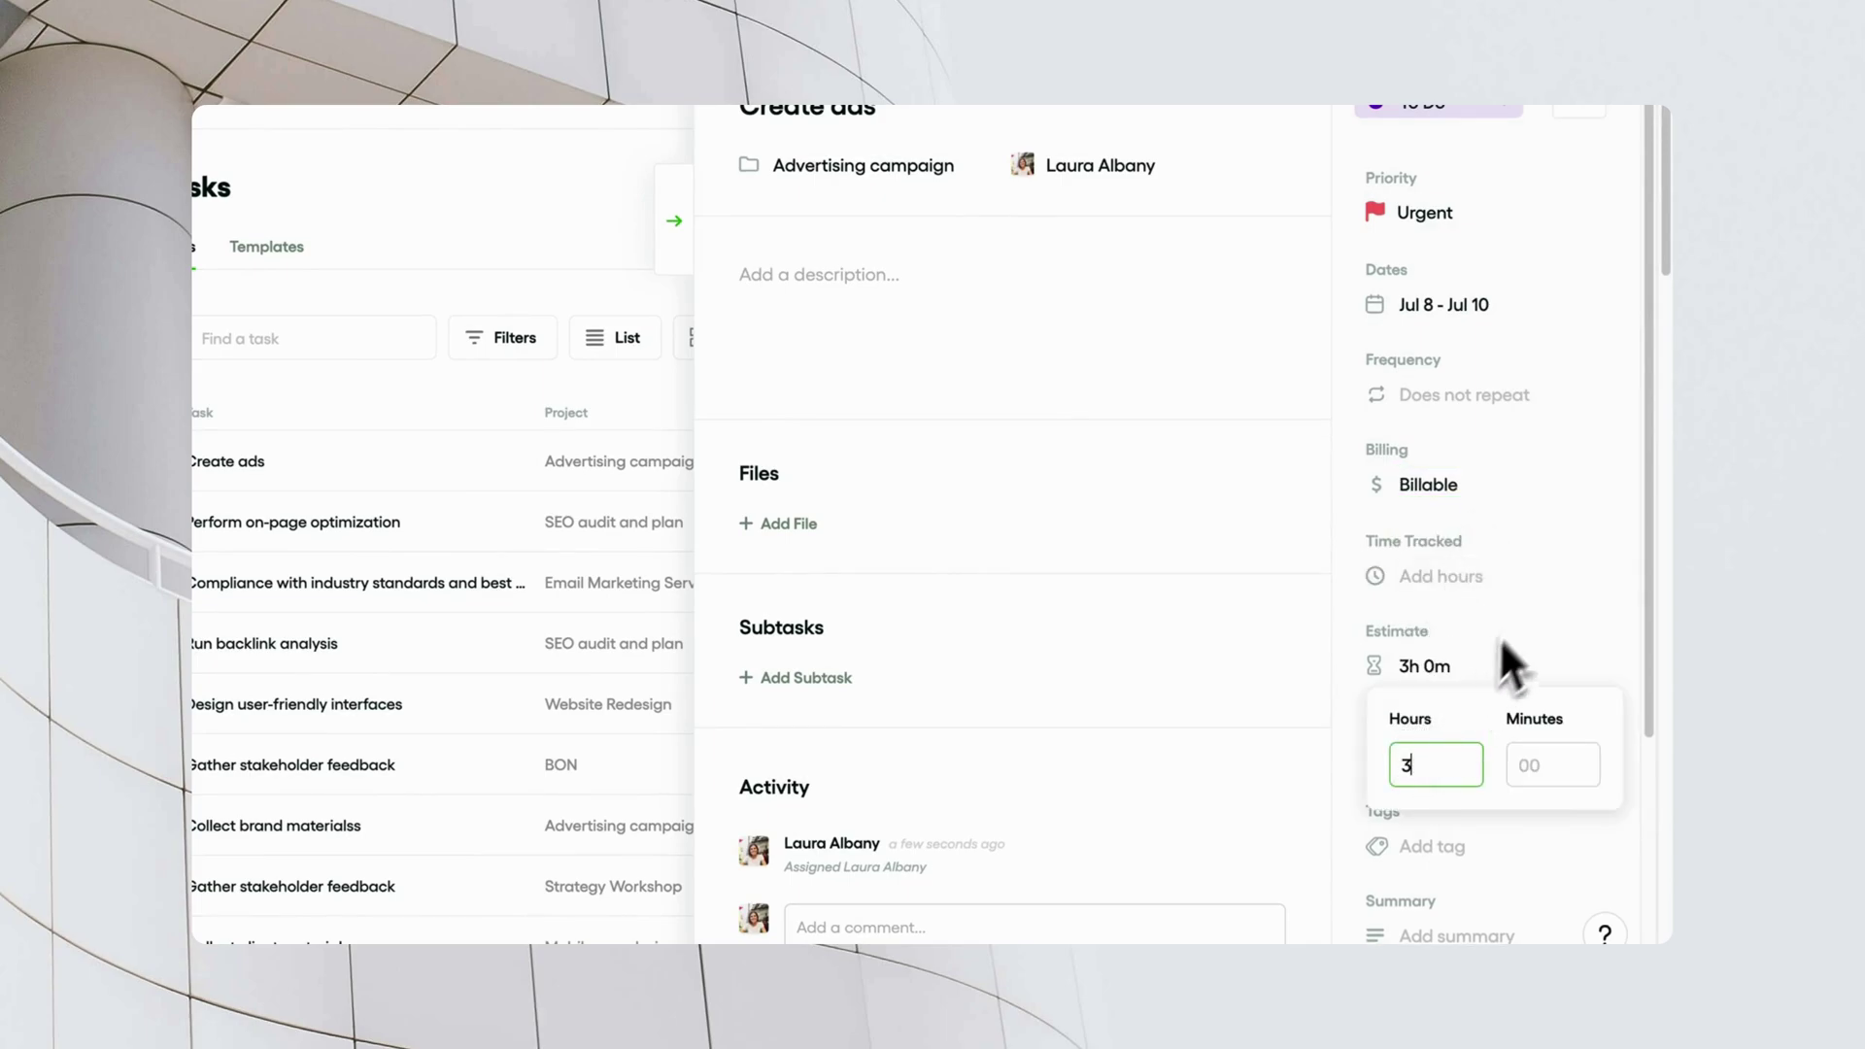
scroll(1520, 612, "down", 1)
left_click(1475, 674)
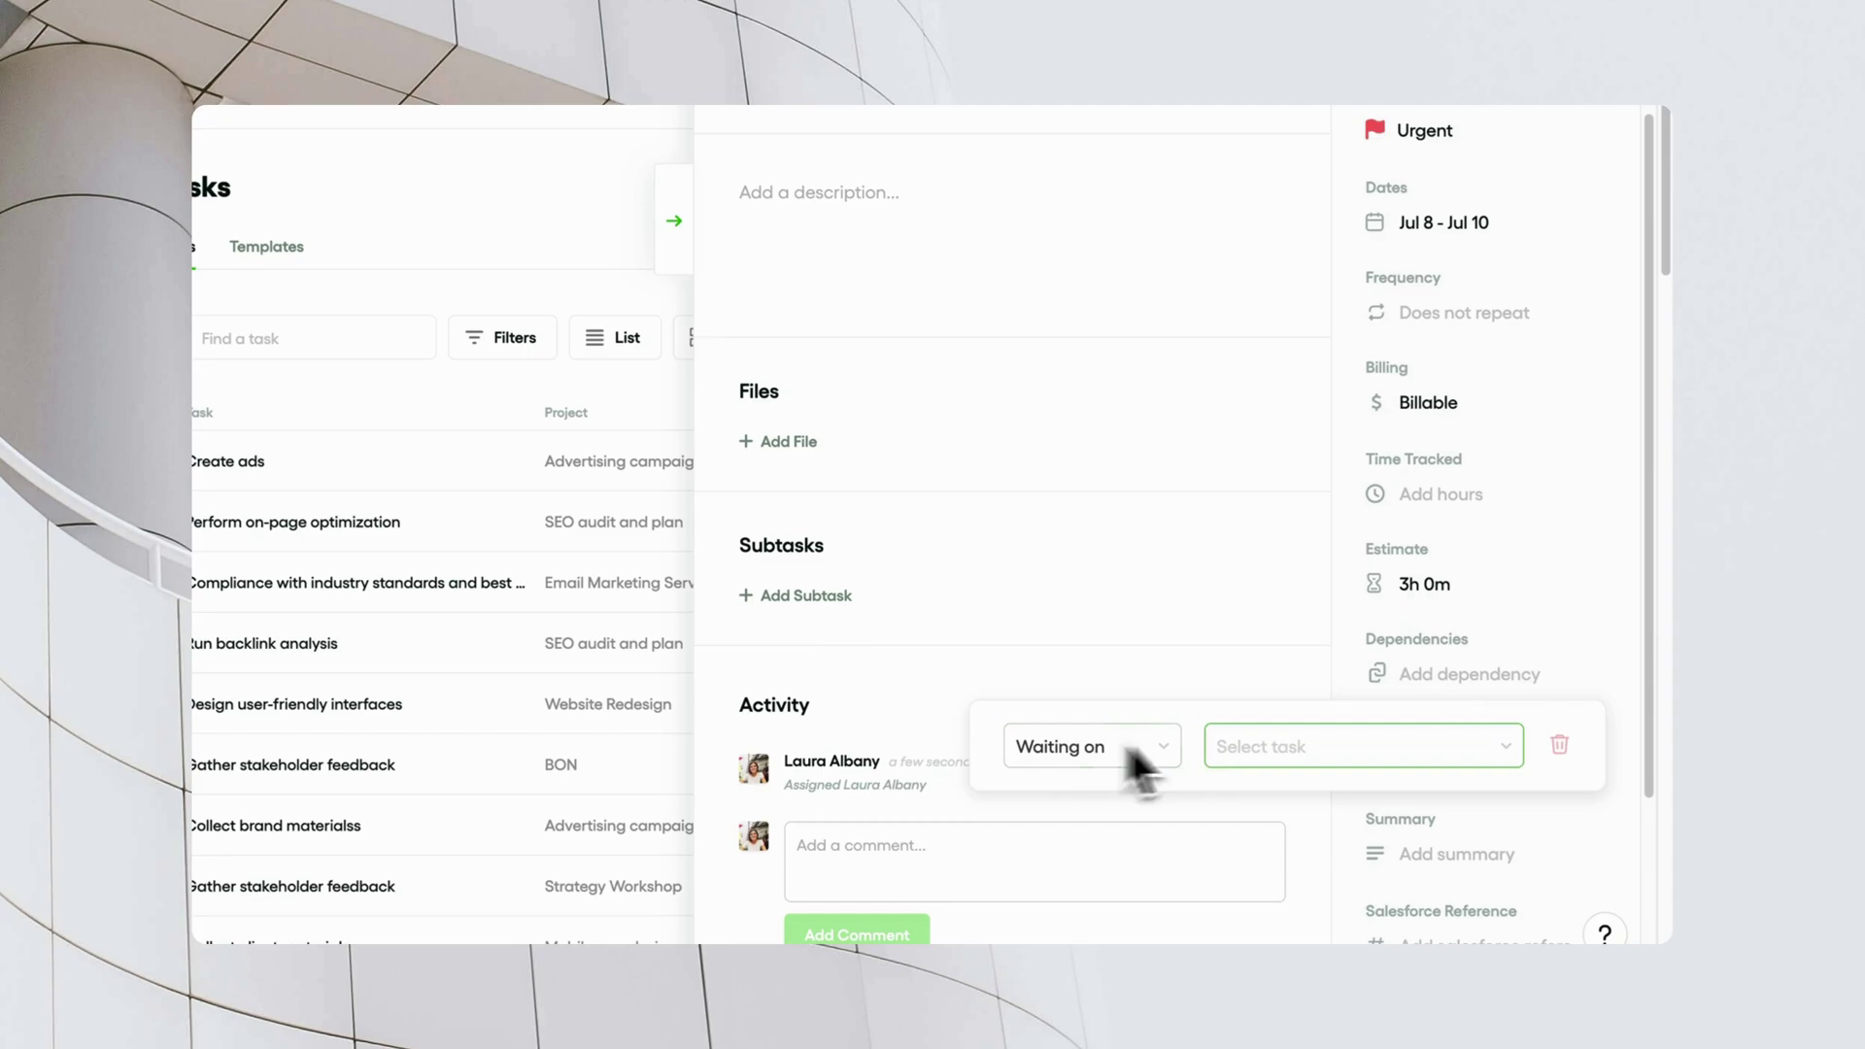
left_click(1269, 746)
left_click(1279, 801)
left_click(1556, 591)
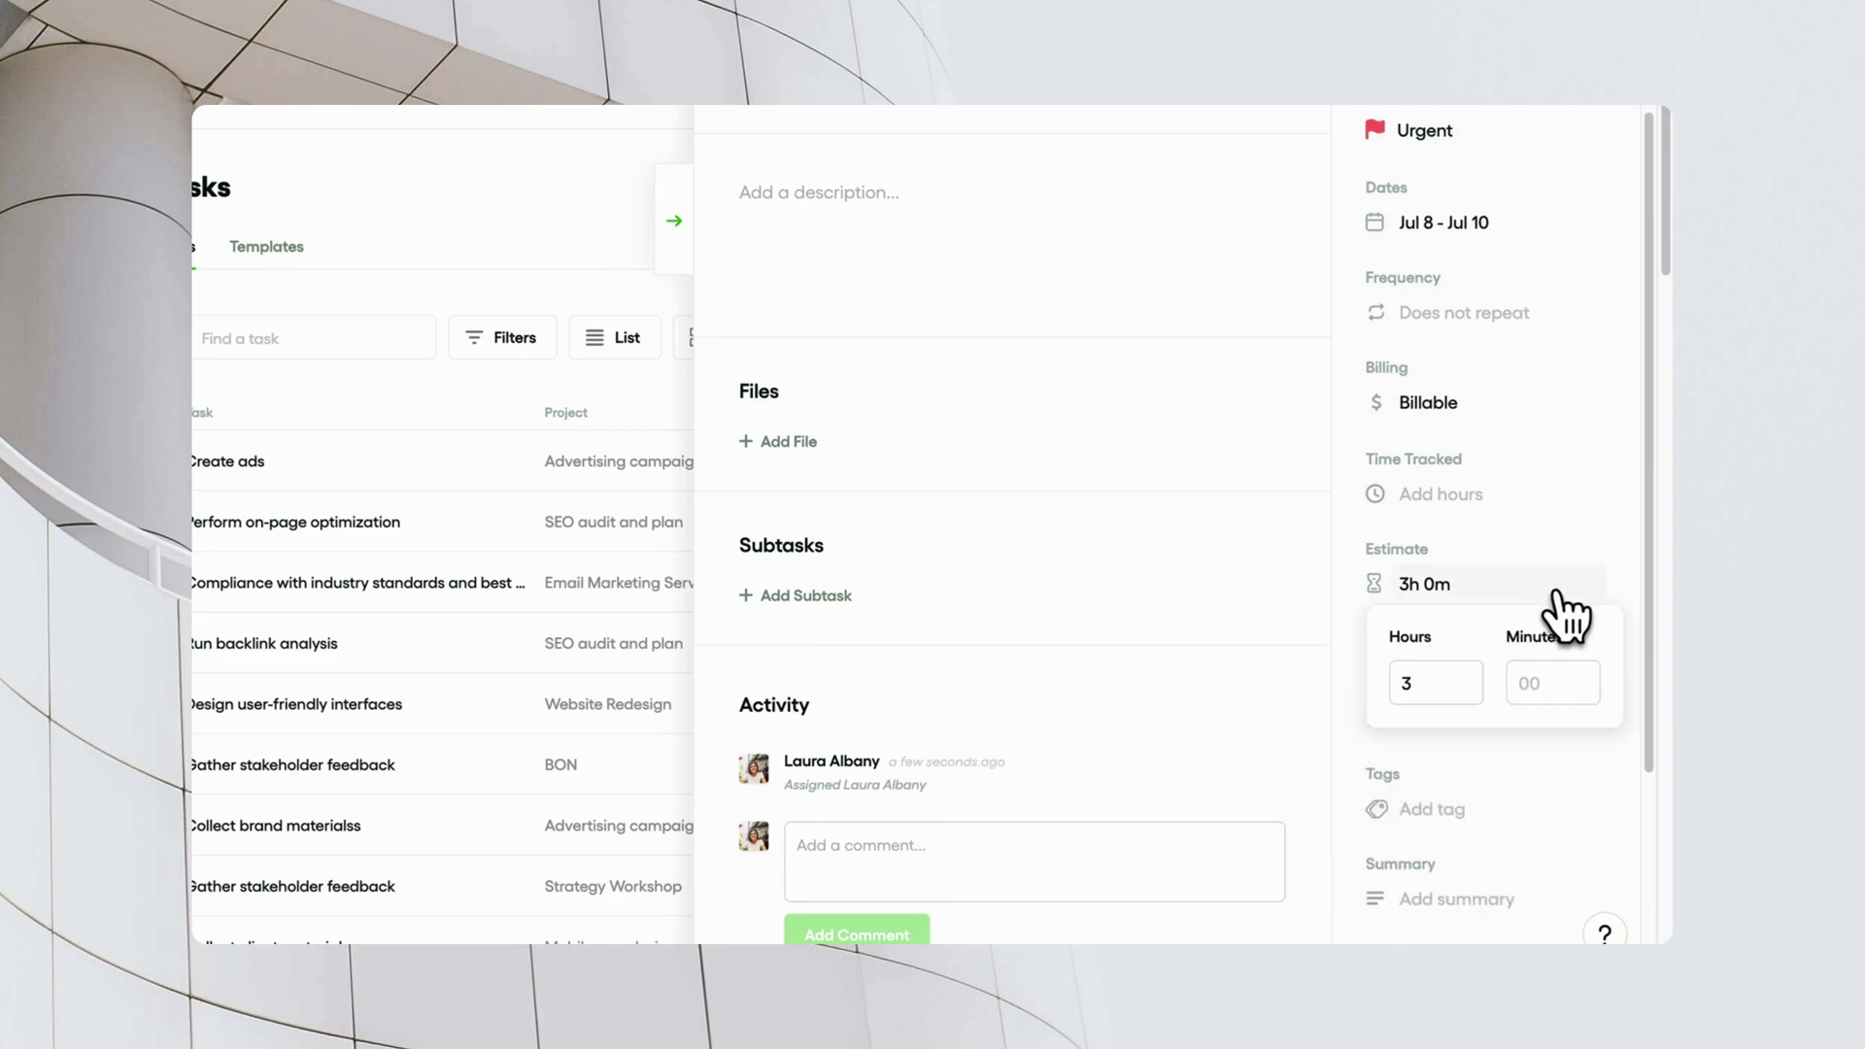
scroll(1471, 763, "down", 3)
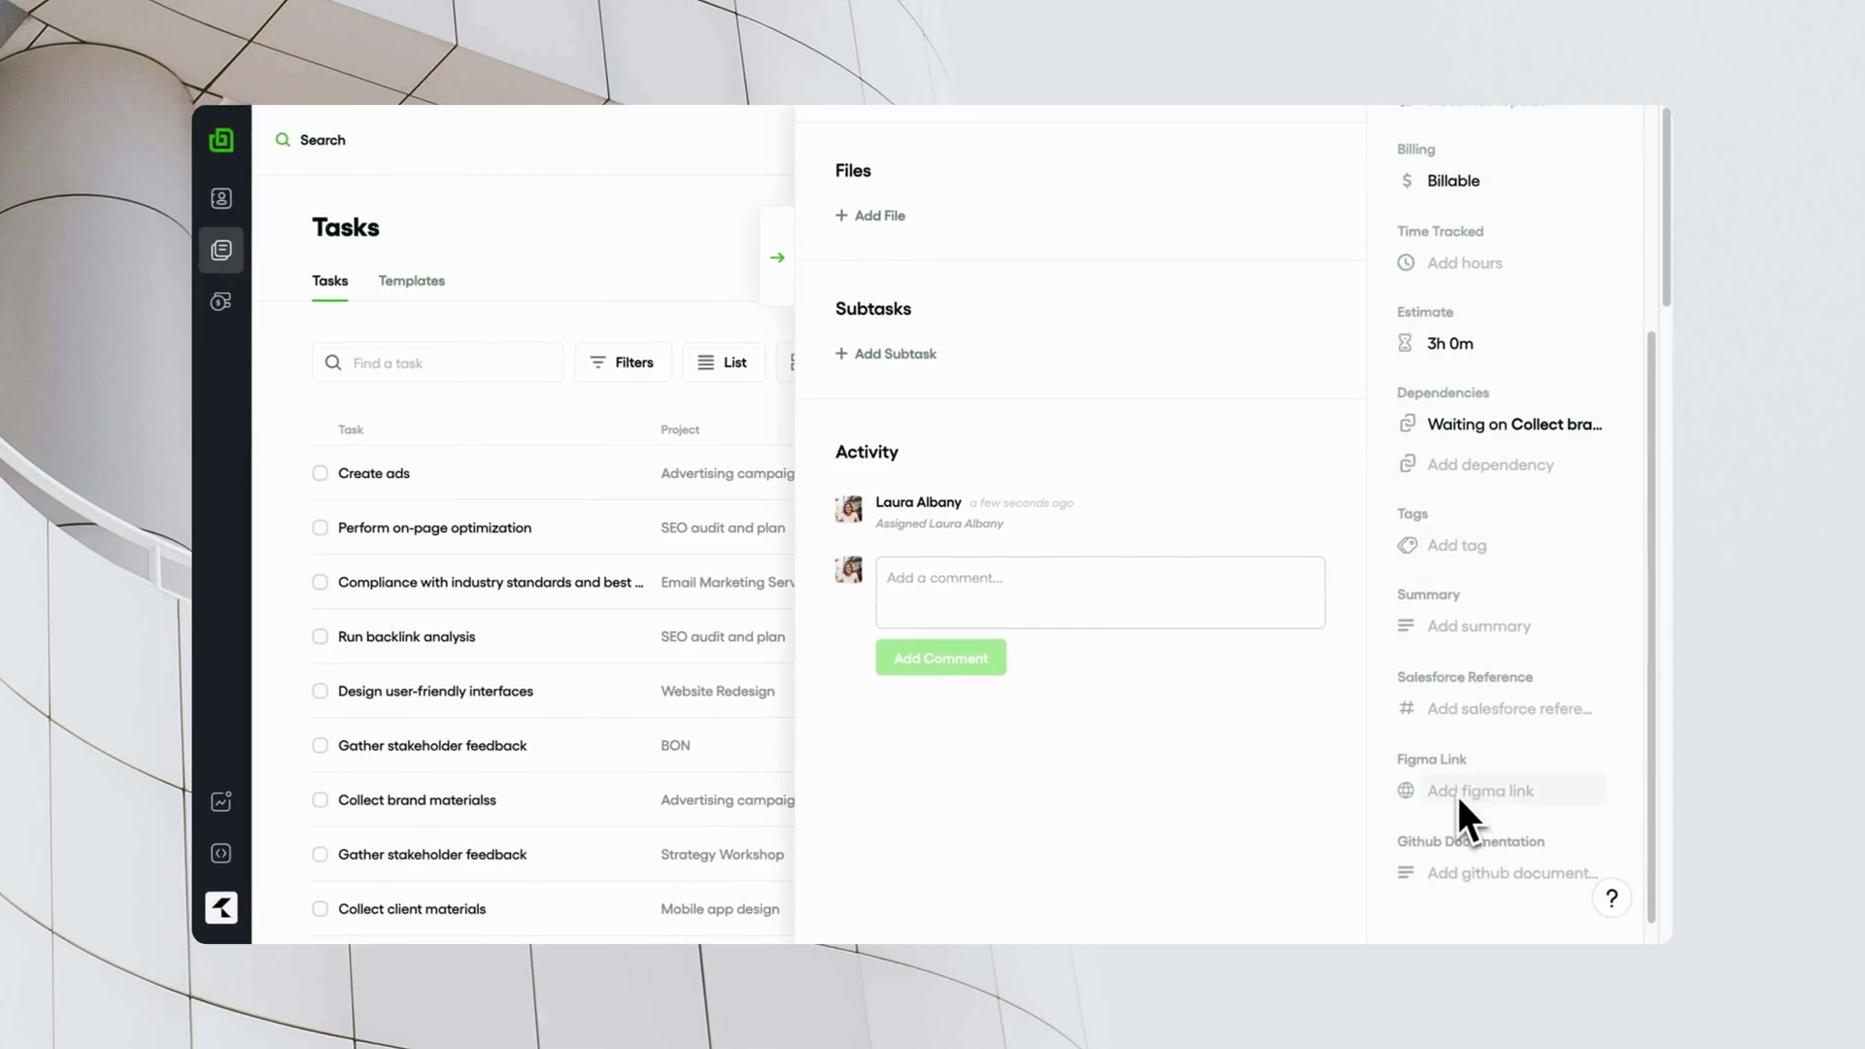
scroll(1459, 799, "up", 5)
Review the Project onboarding template and its 'Perform onboarding audit' task.
key("Escape")
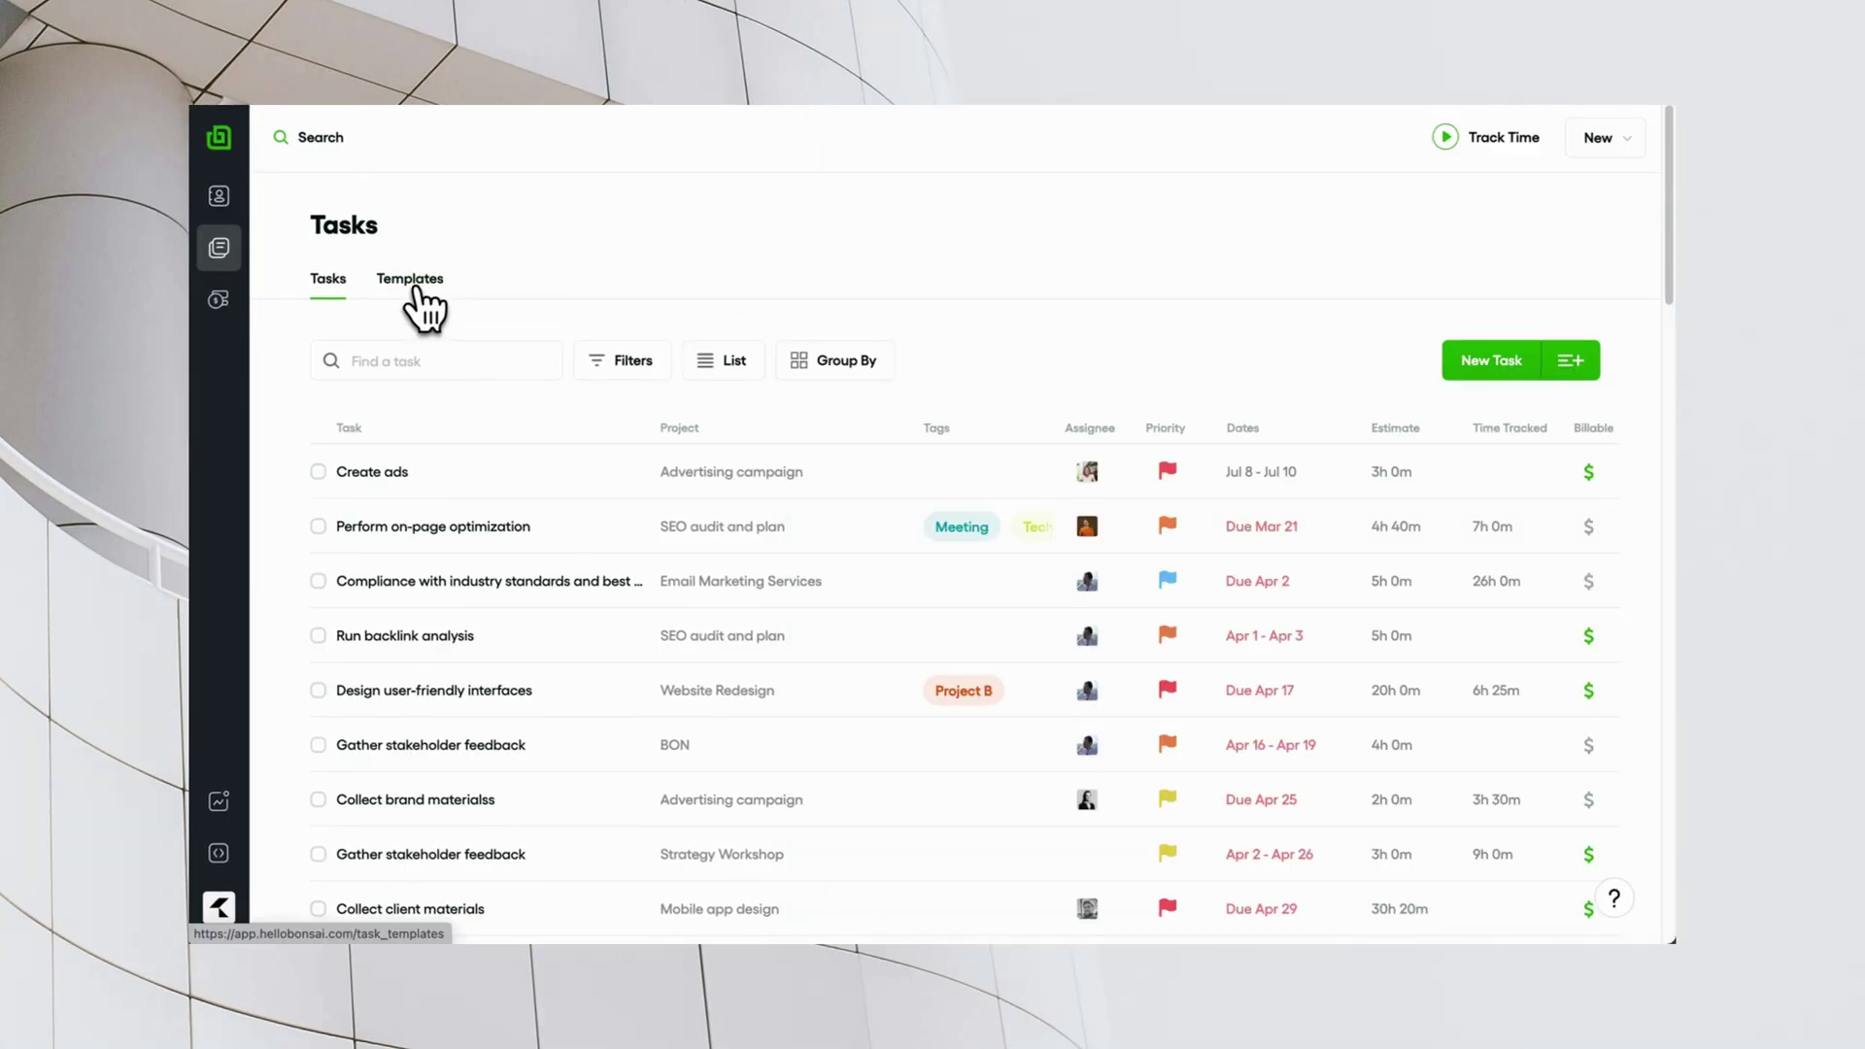
left_click(416, 285)
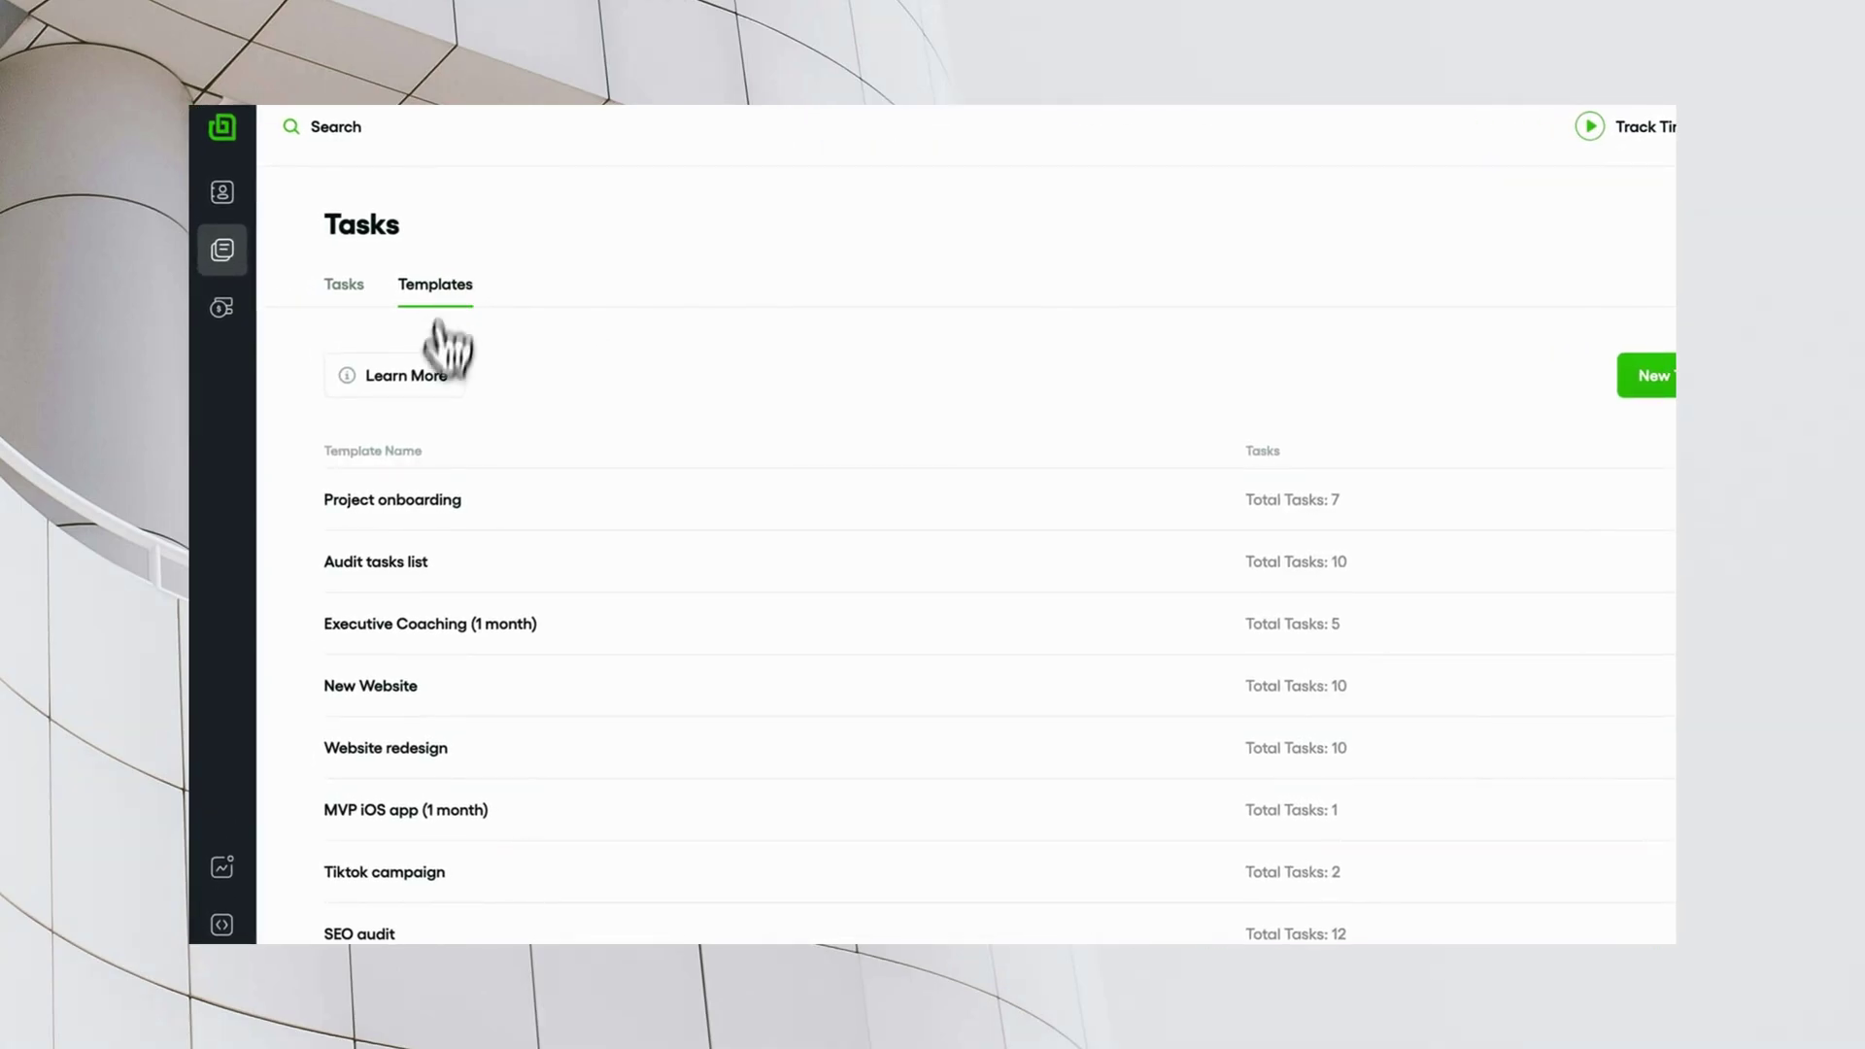
left_click(416, 500)
left_click(394, 478)
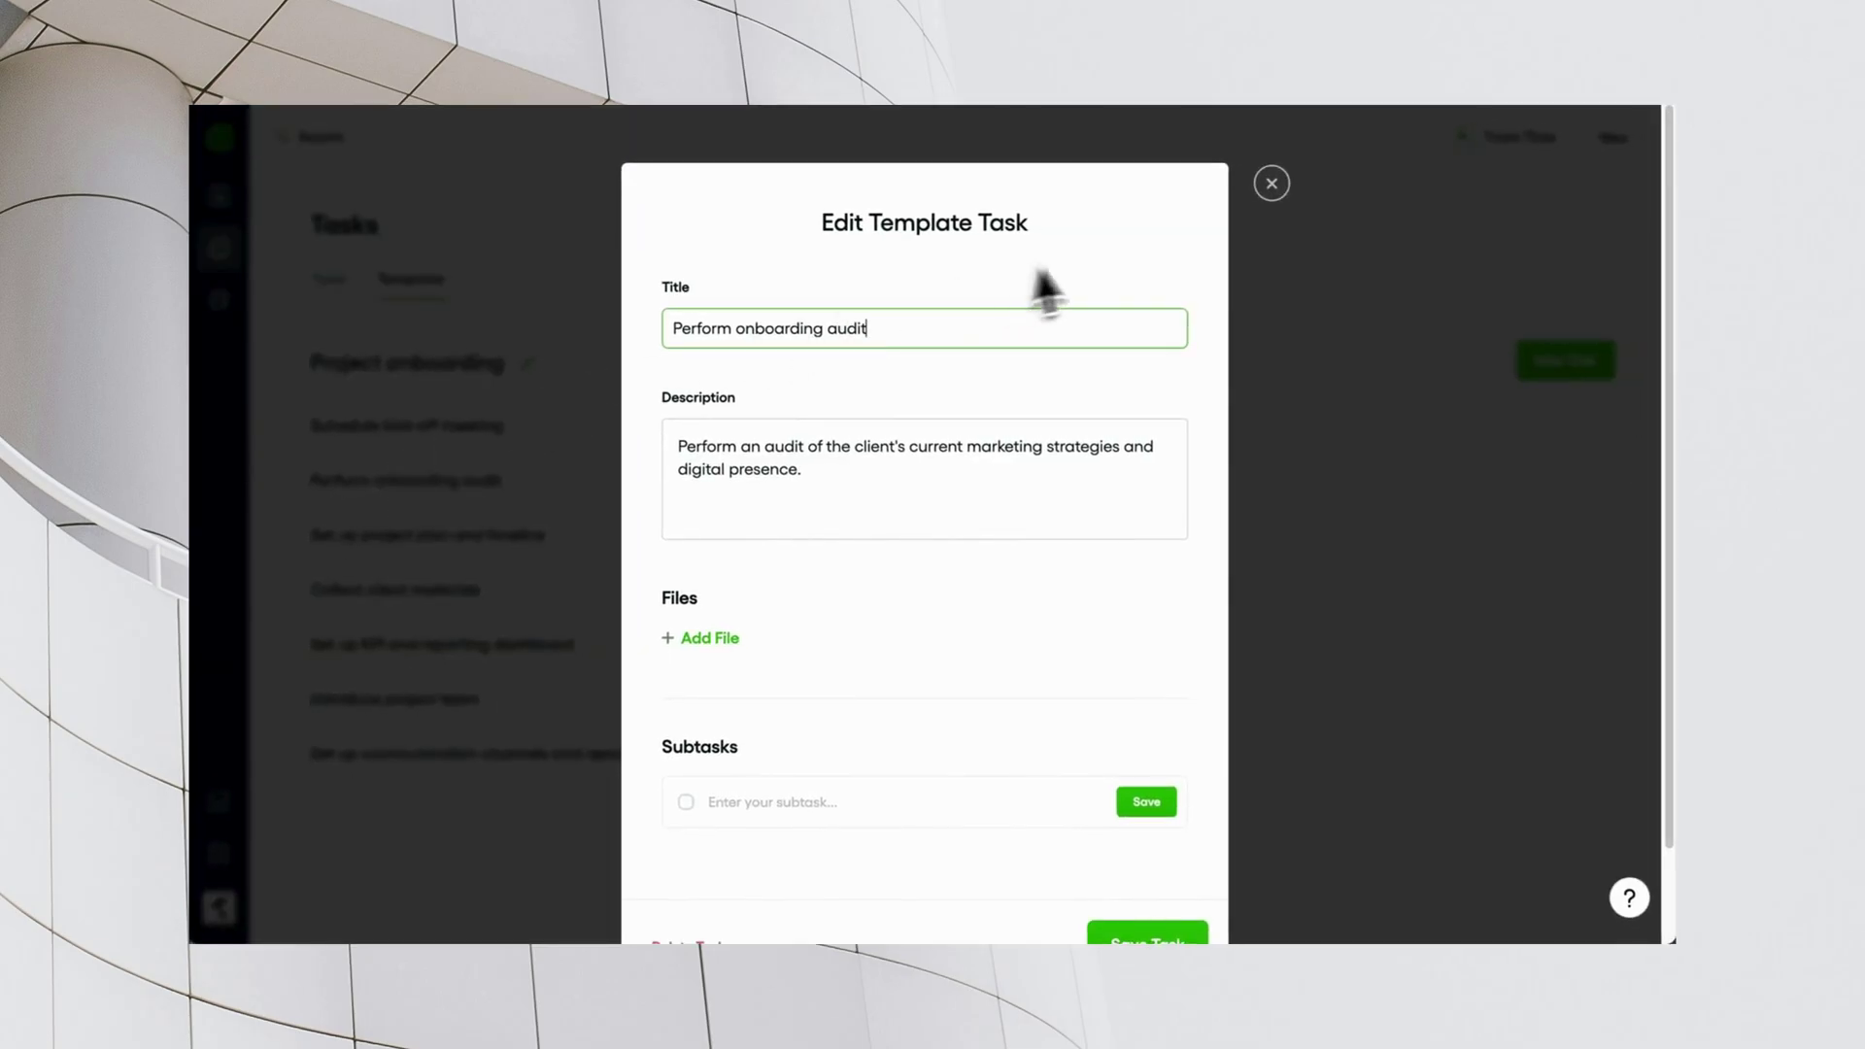
left_click(1271, 191)
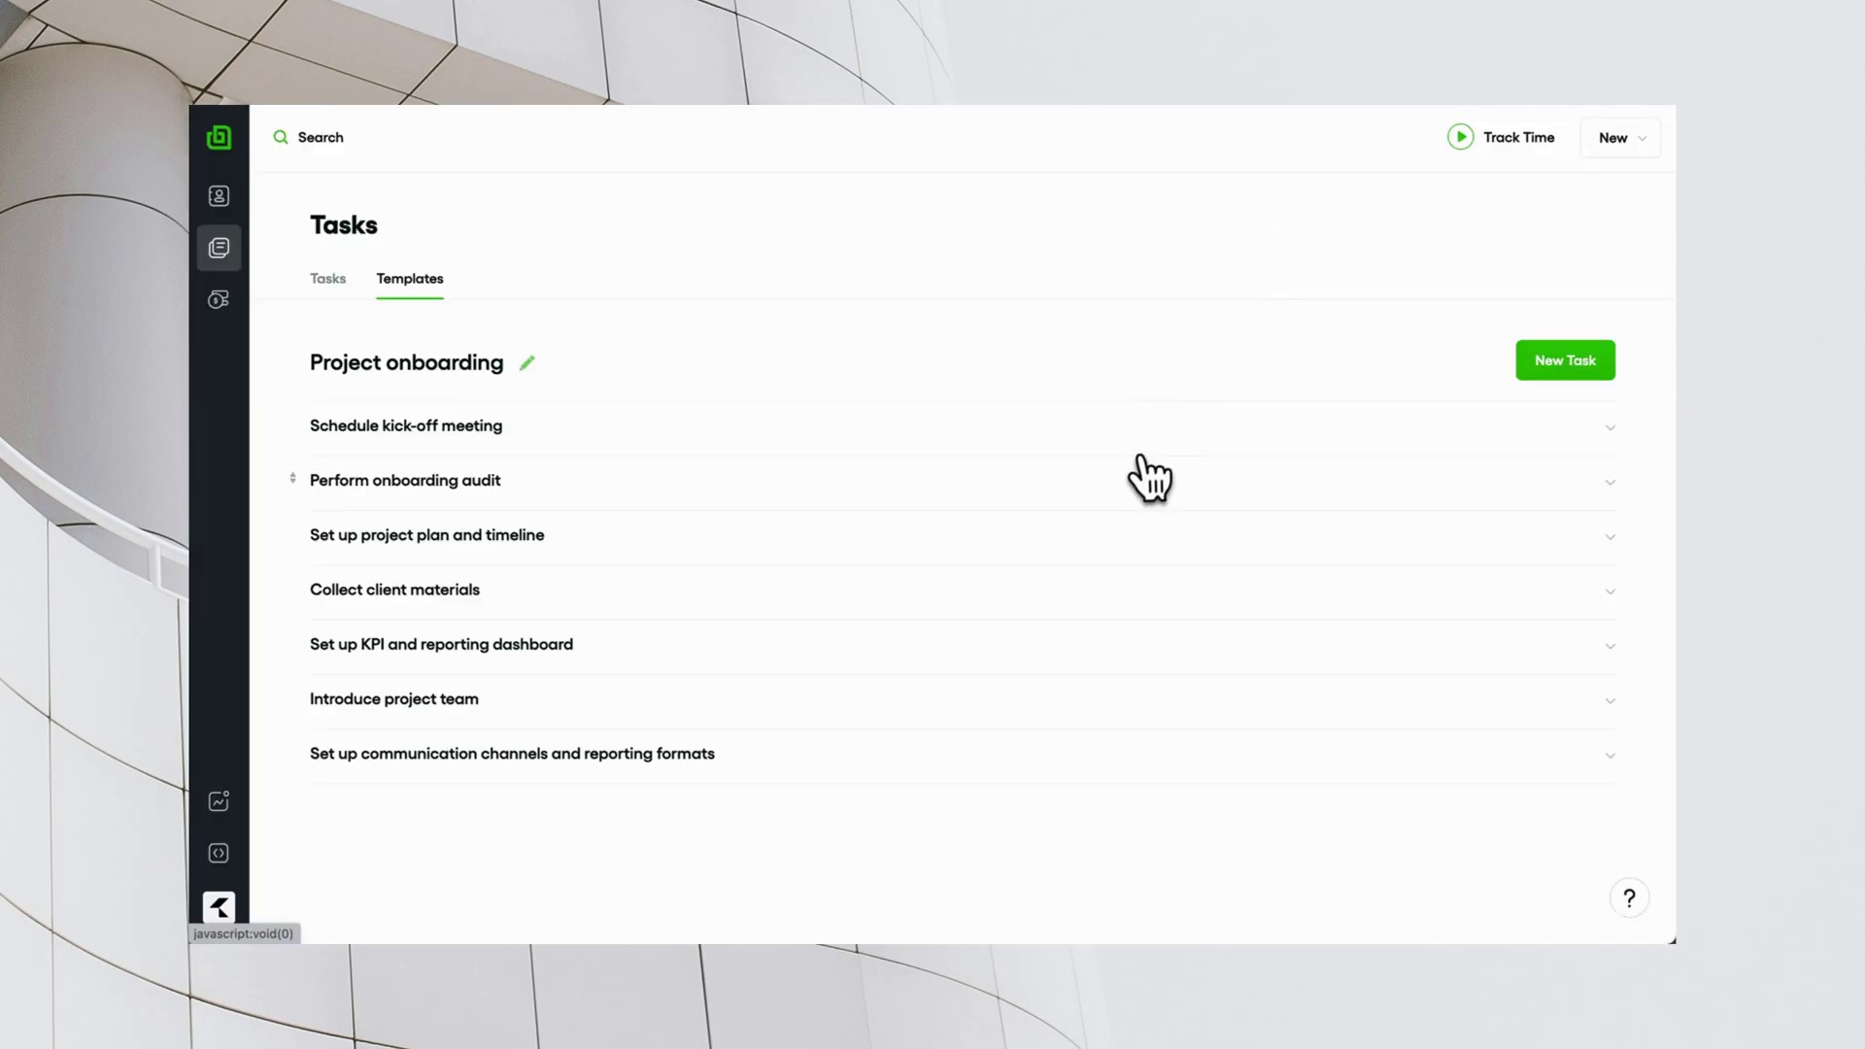
From the task list, pair the Project onboarding template with the Advertising campaign project.
left_click(328, 284)
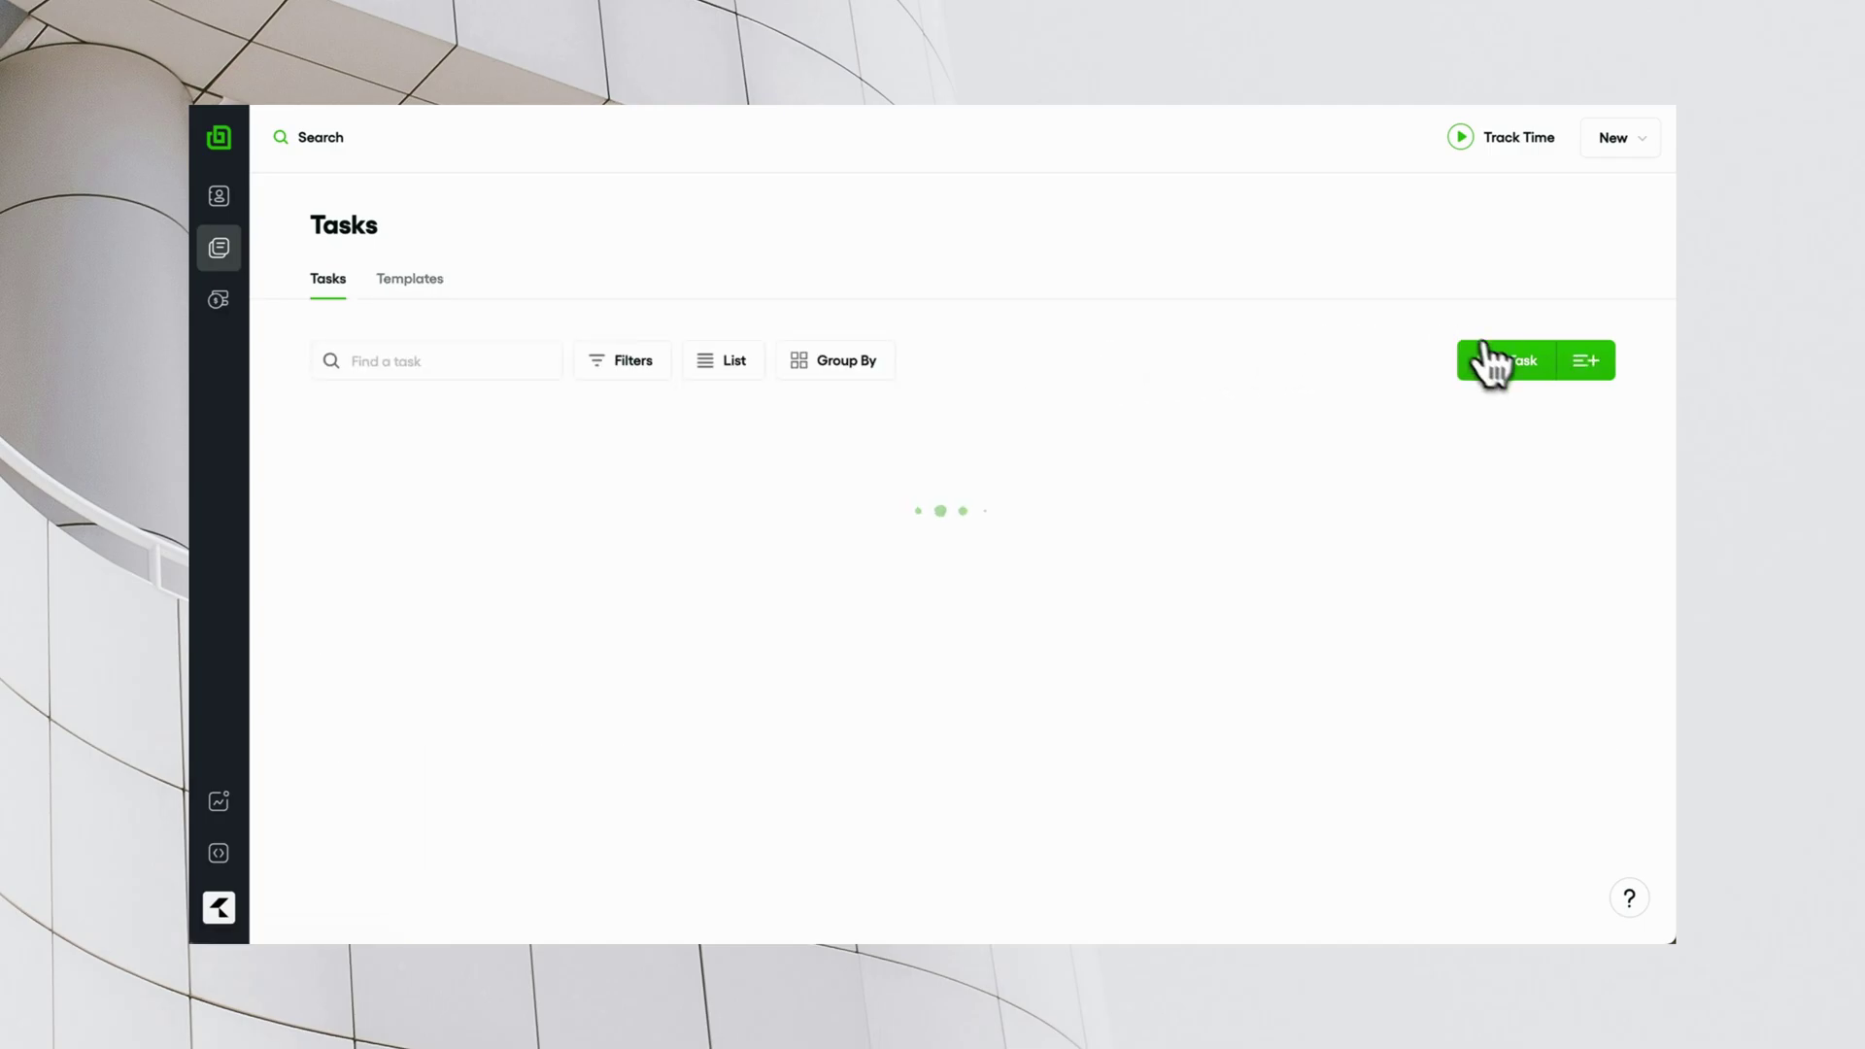
left_click(1603, 368)
left_click(865, 437)
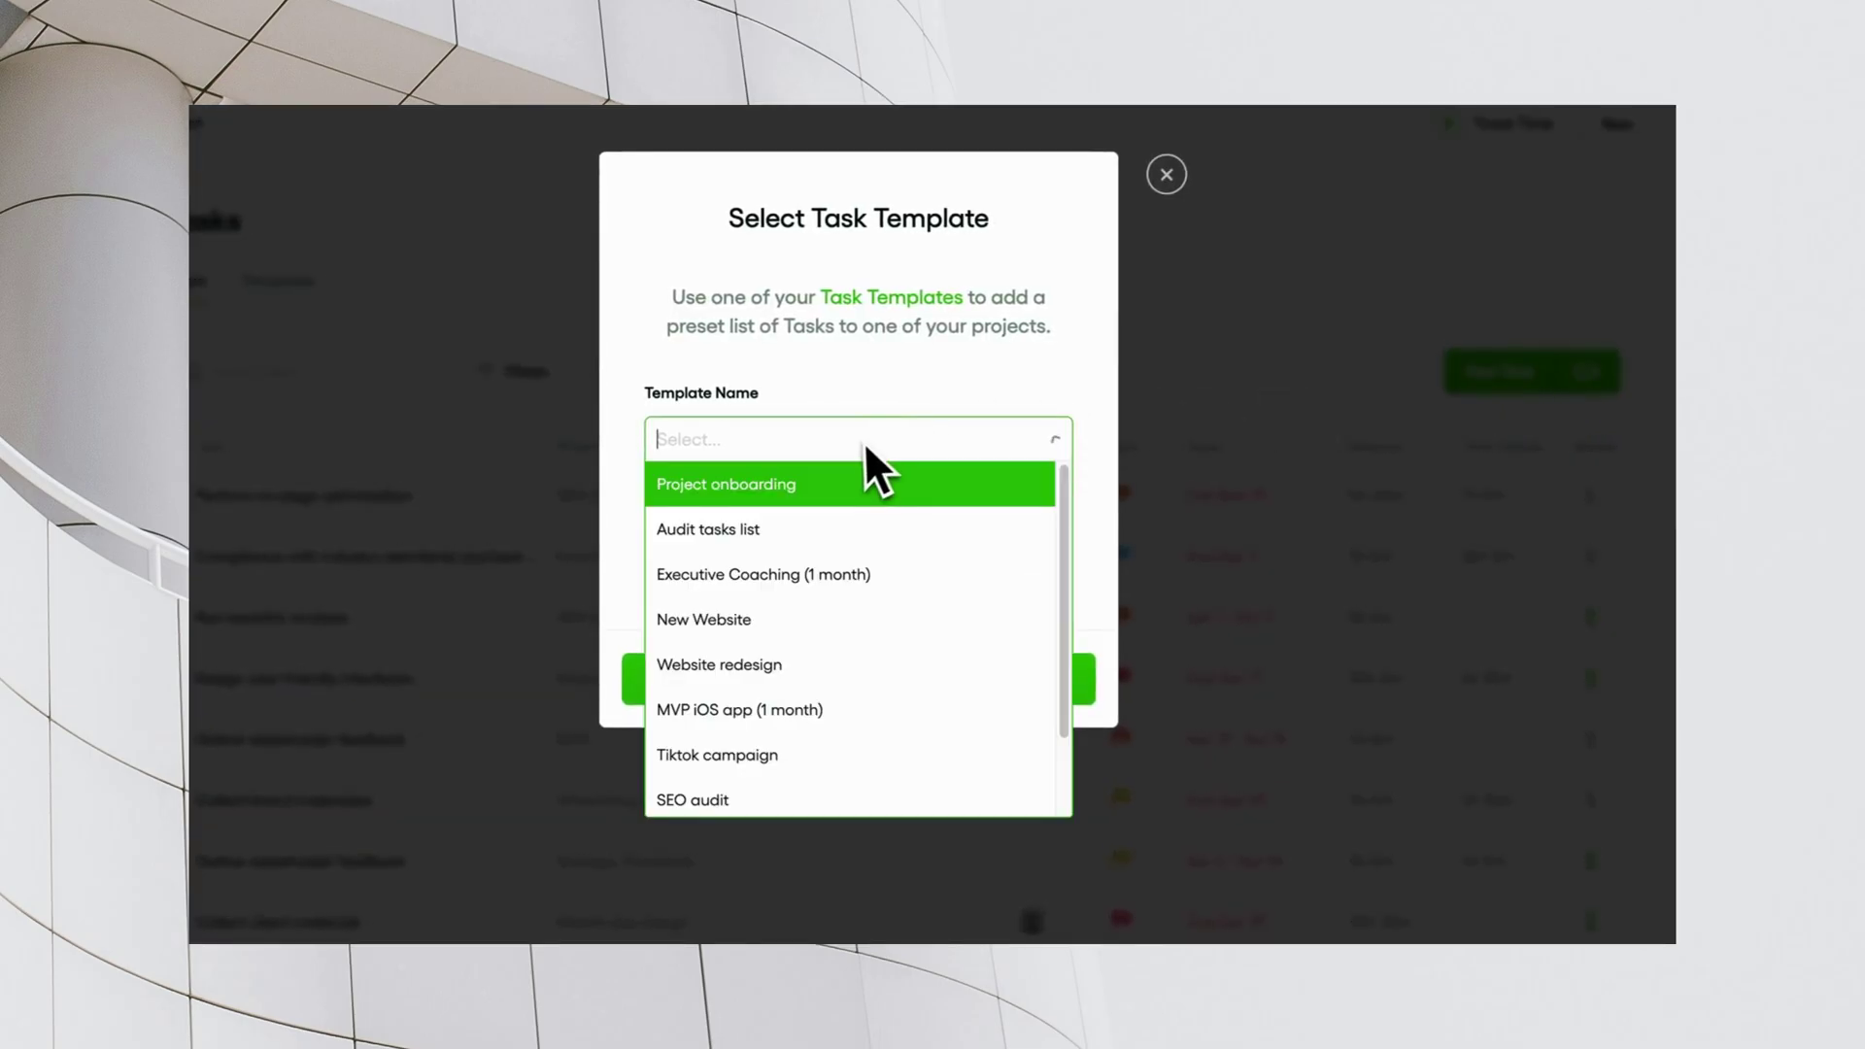
left_click(897, 478)
left_click(897, 533)
left_click(882, 613)
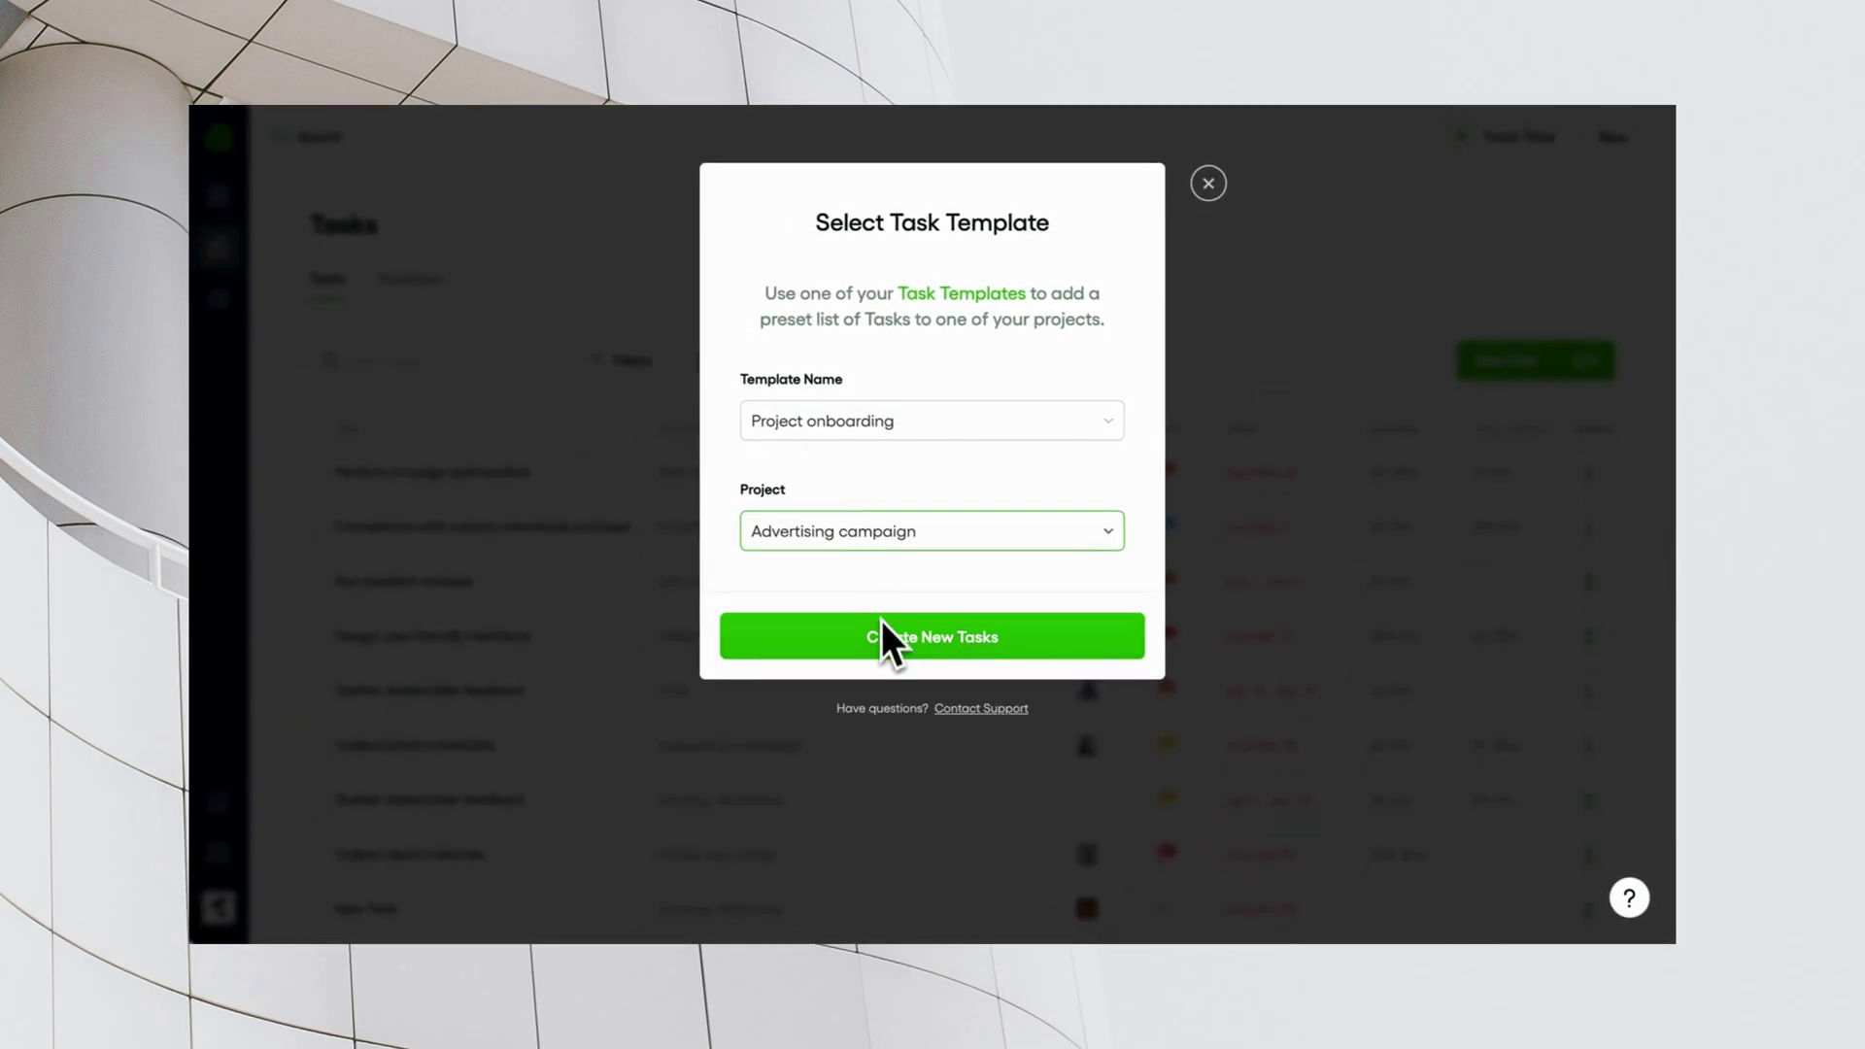
Generate the template tasks, then give Create ads a description mentioning a teammate.
left_click(881, 639)
left_click(986, 313)
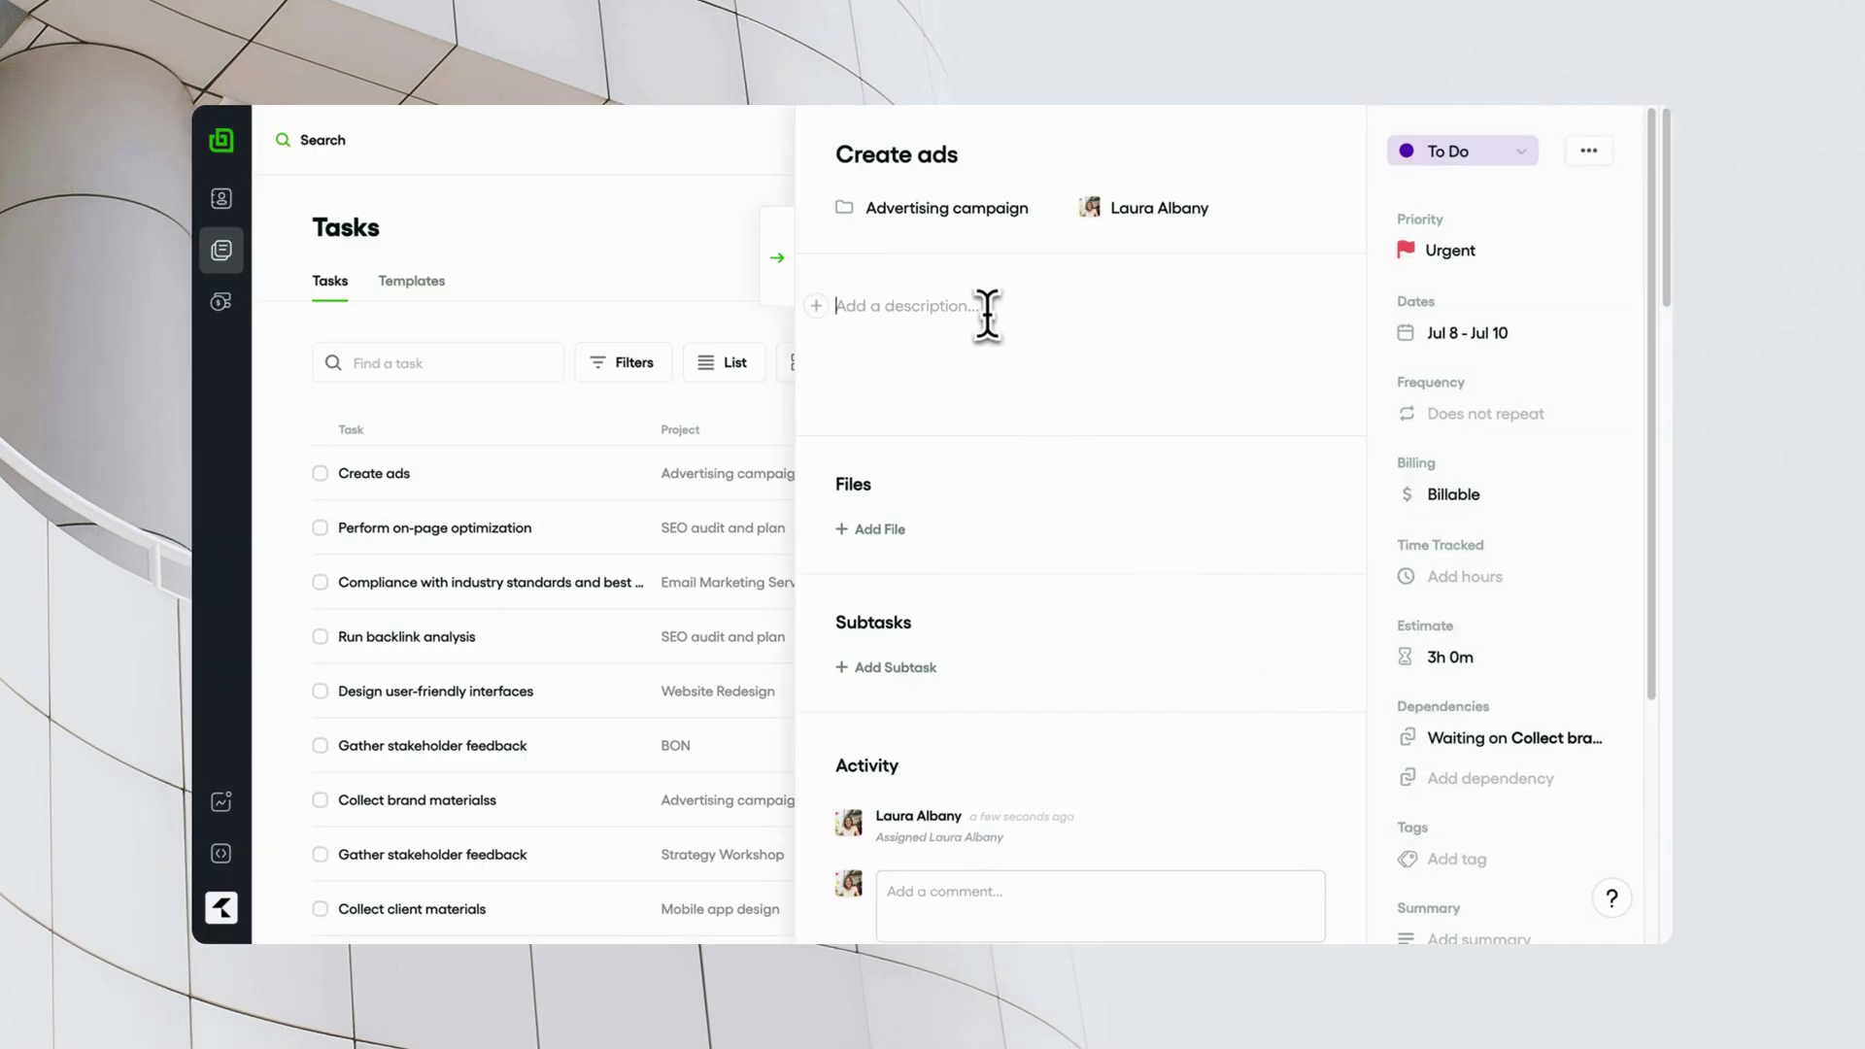
type("@Lucas")
key("Return")
type("let me kno")
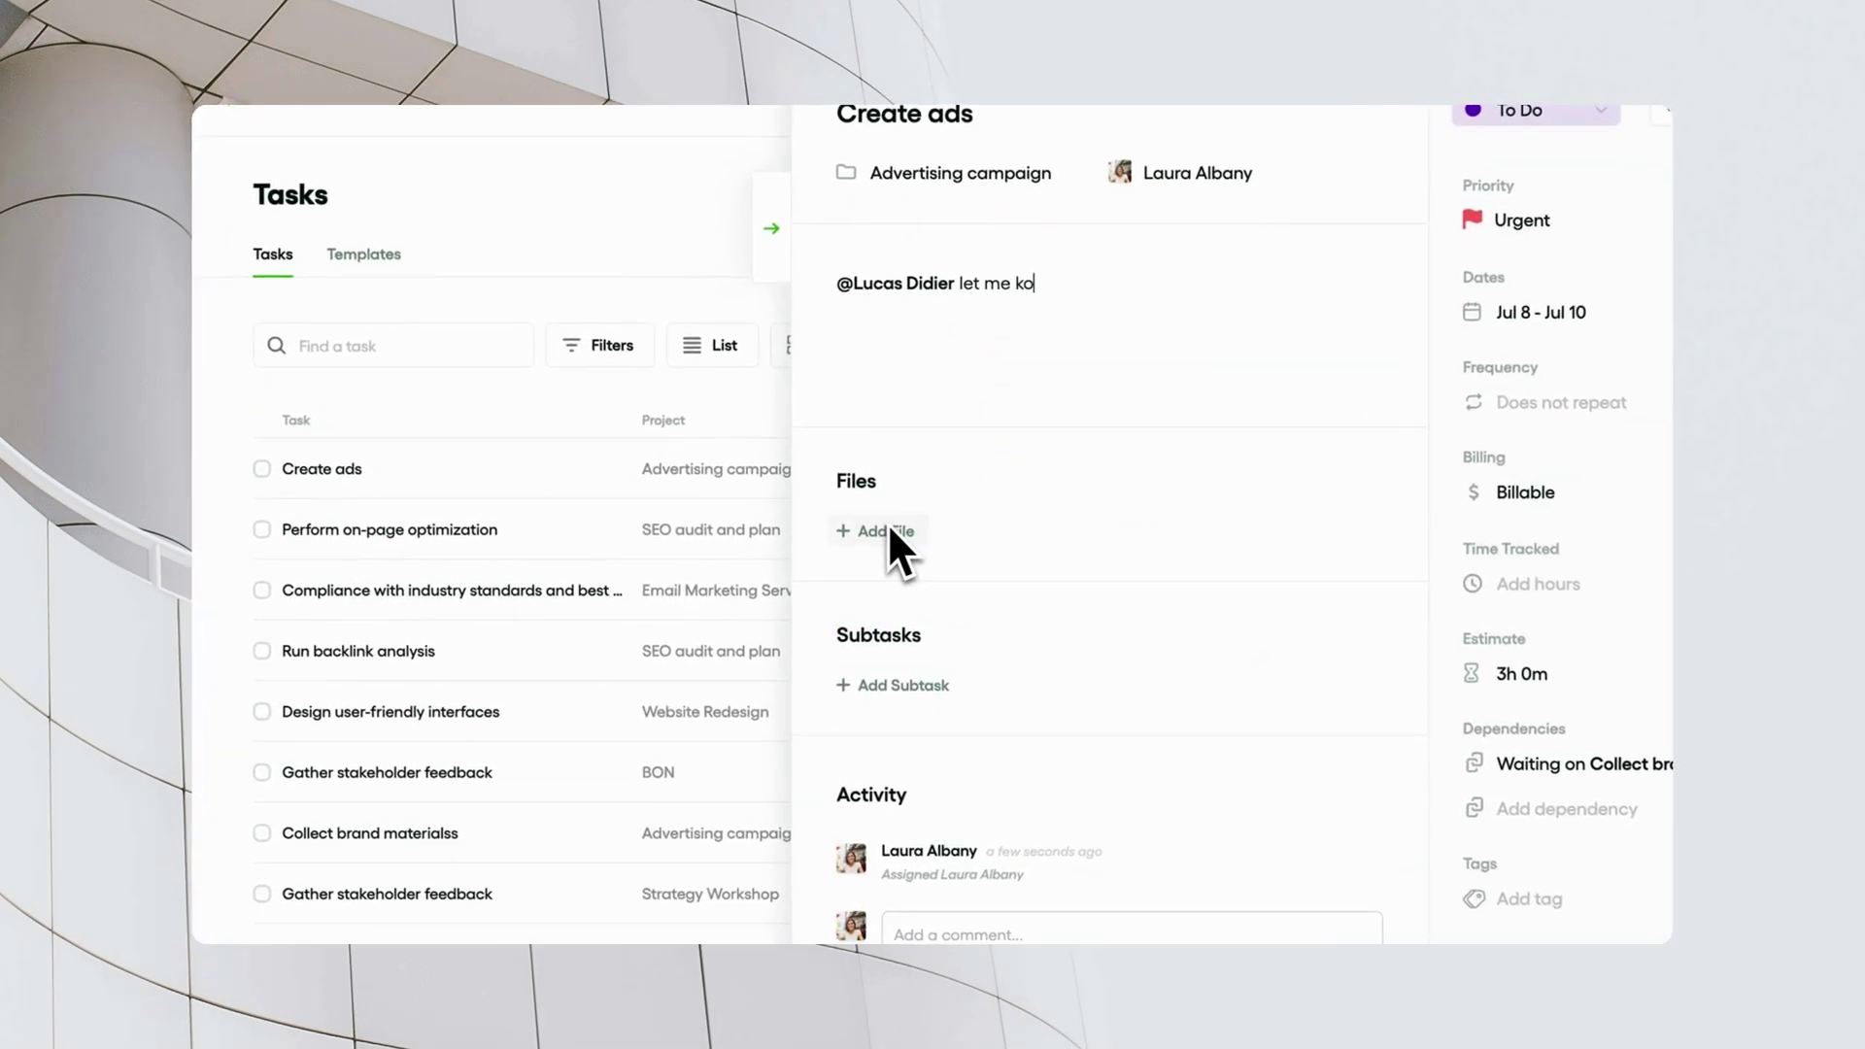
type("w when the materials are r")
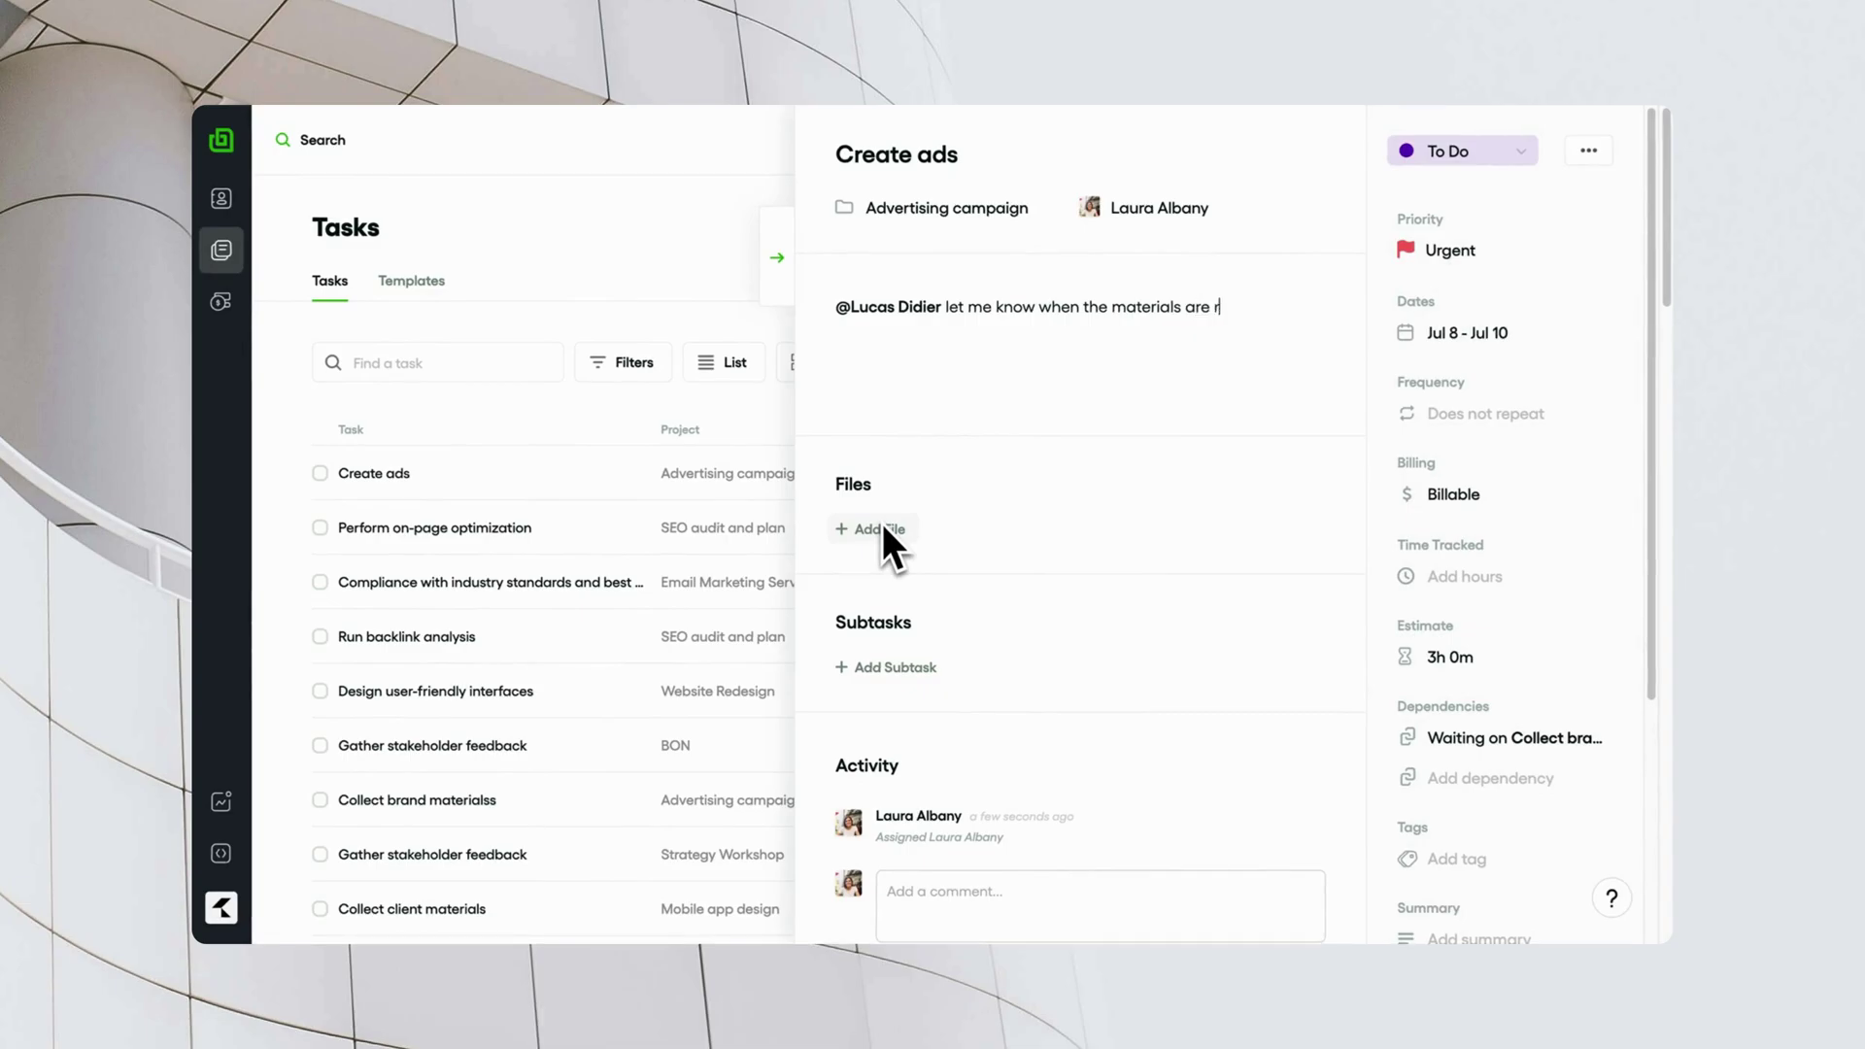
type("eady.")
scroll(963, 582, "down", 3)
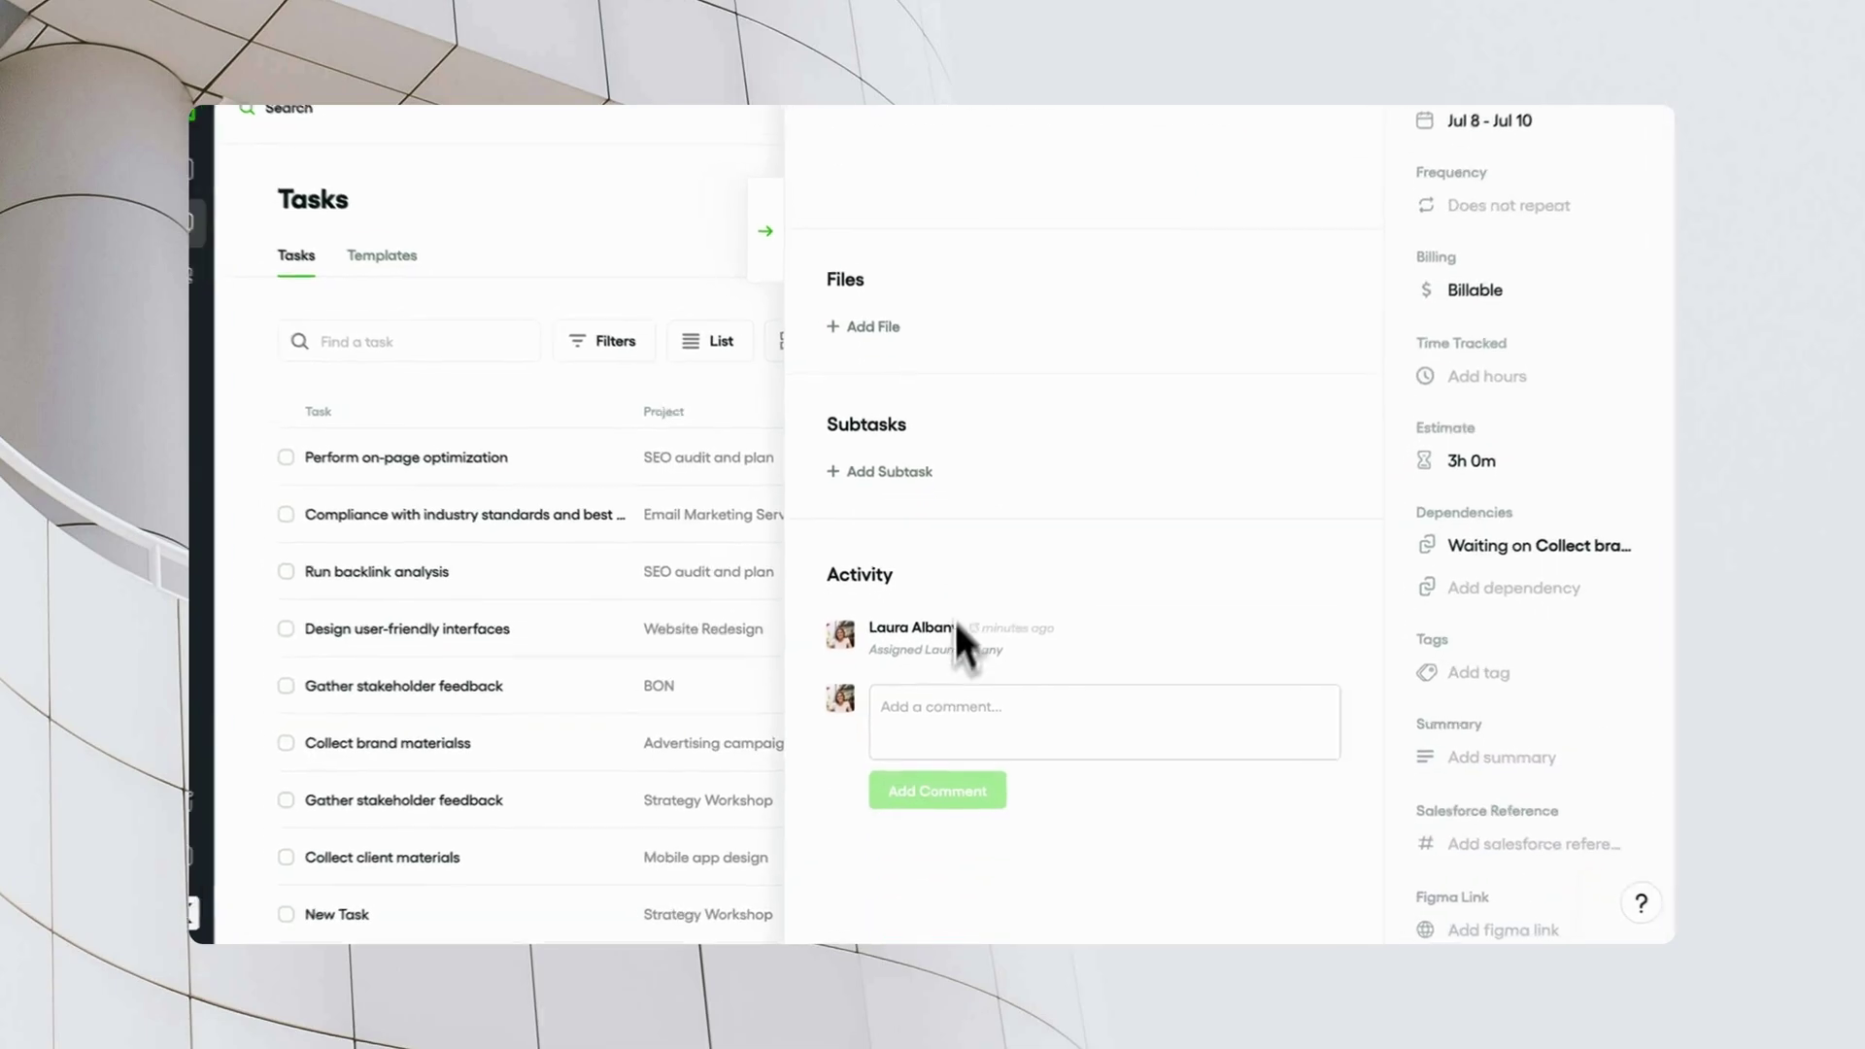
Post a comment on Create ads mentioning Jake Peralta and start its timer.
left_click(955, 707)
type("@")
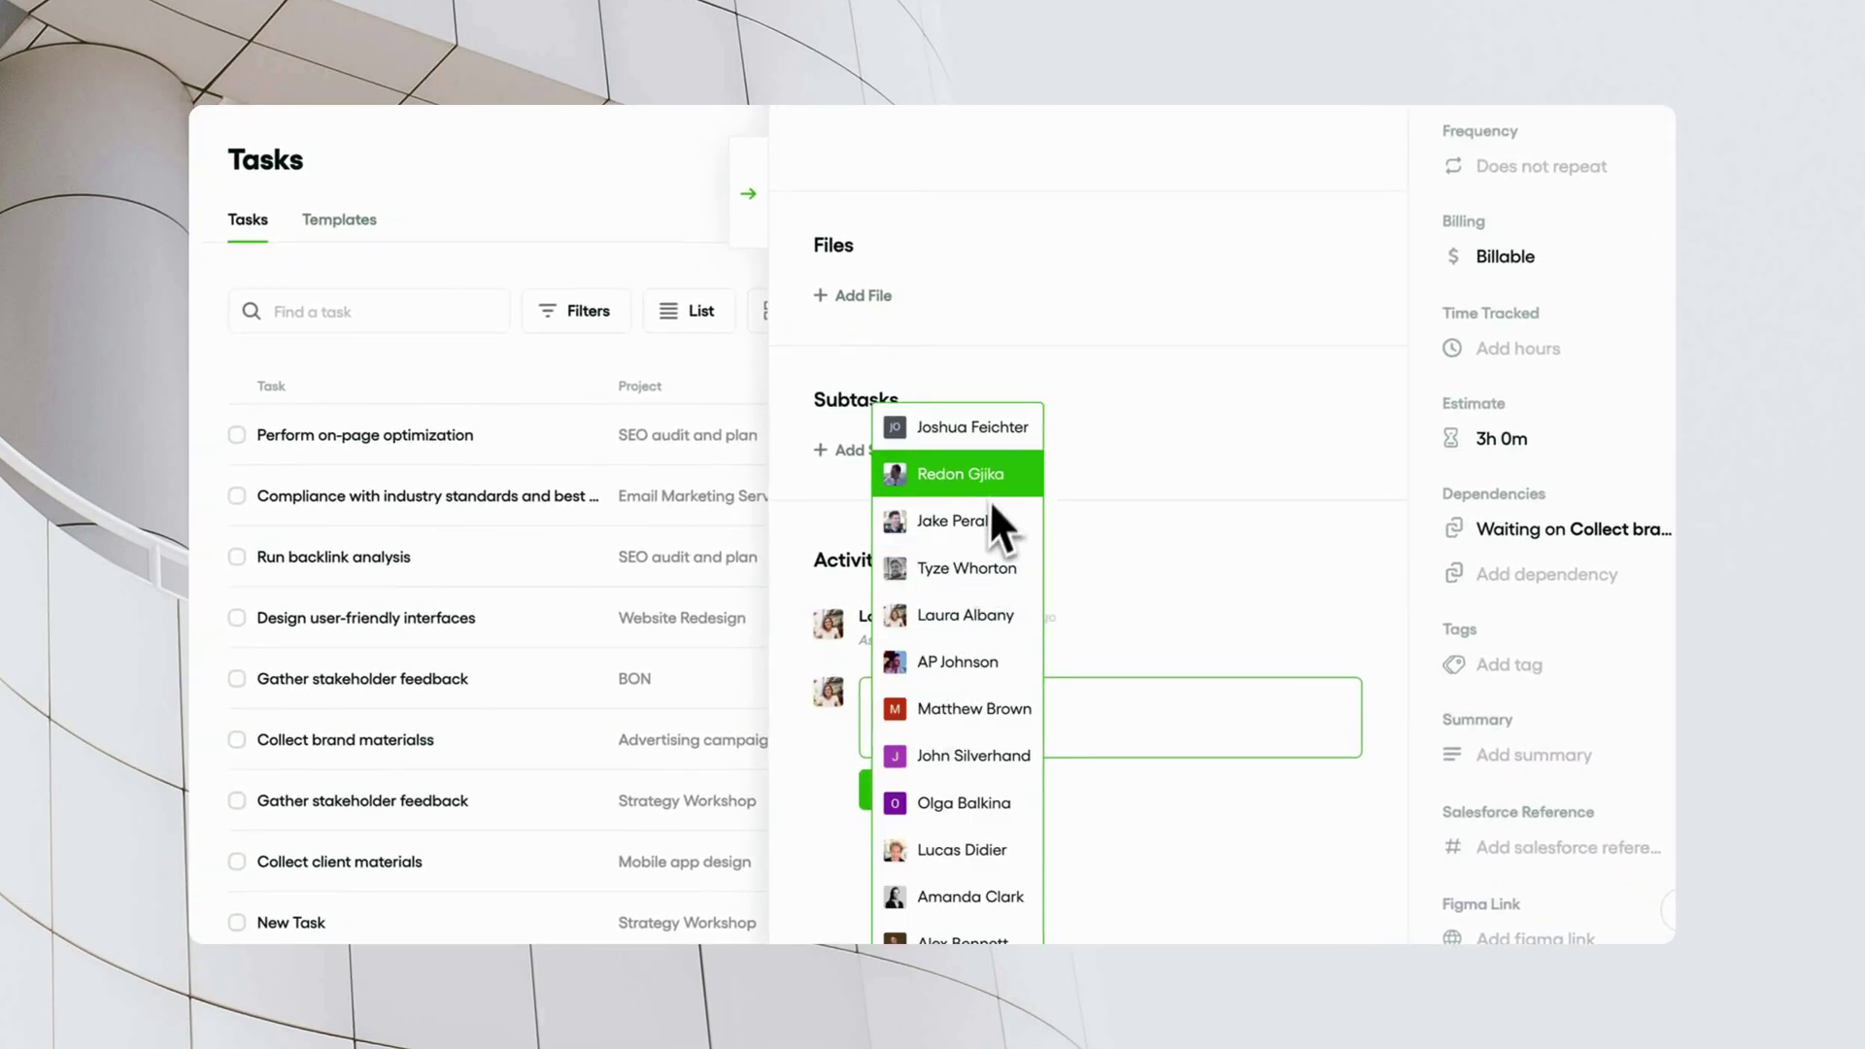
left_click(977, 519)
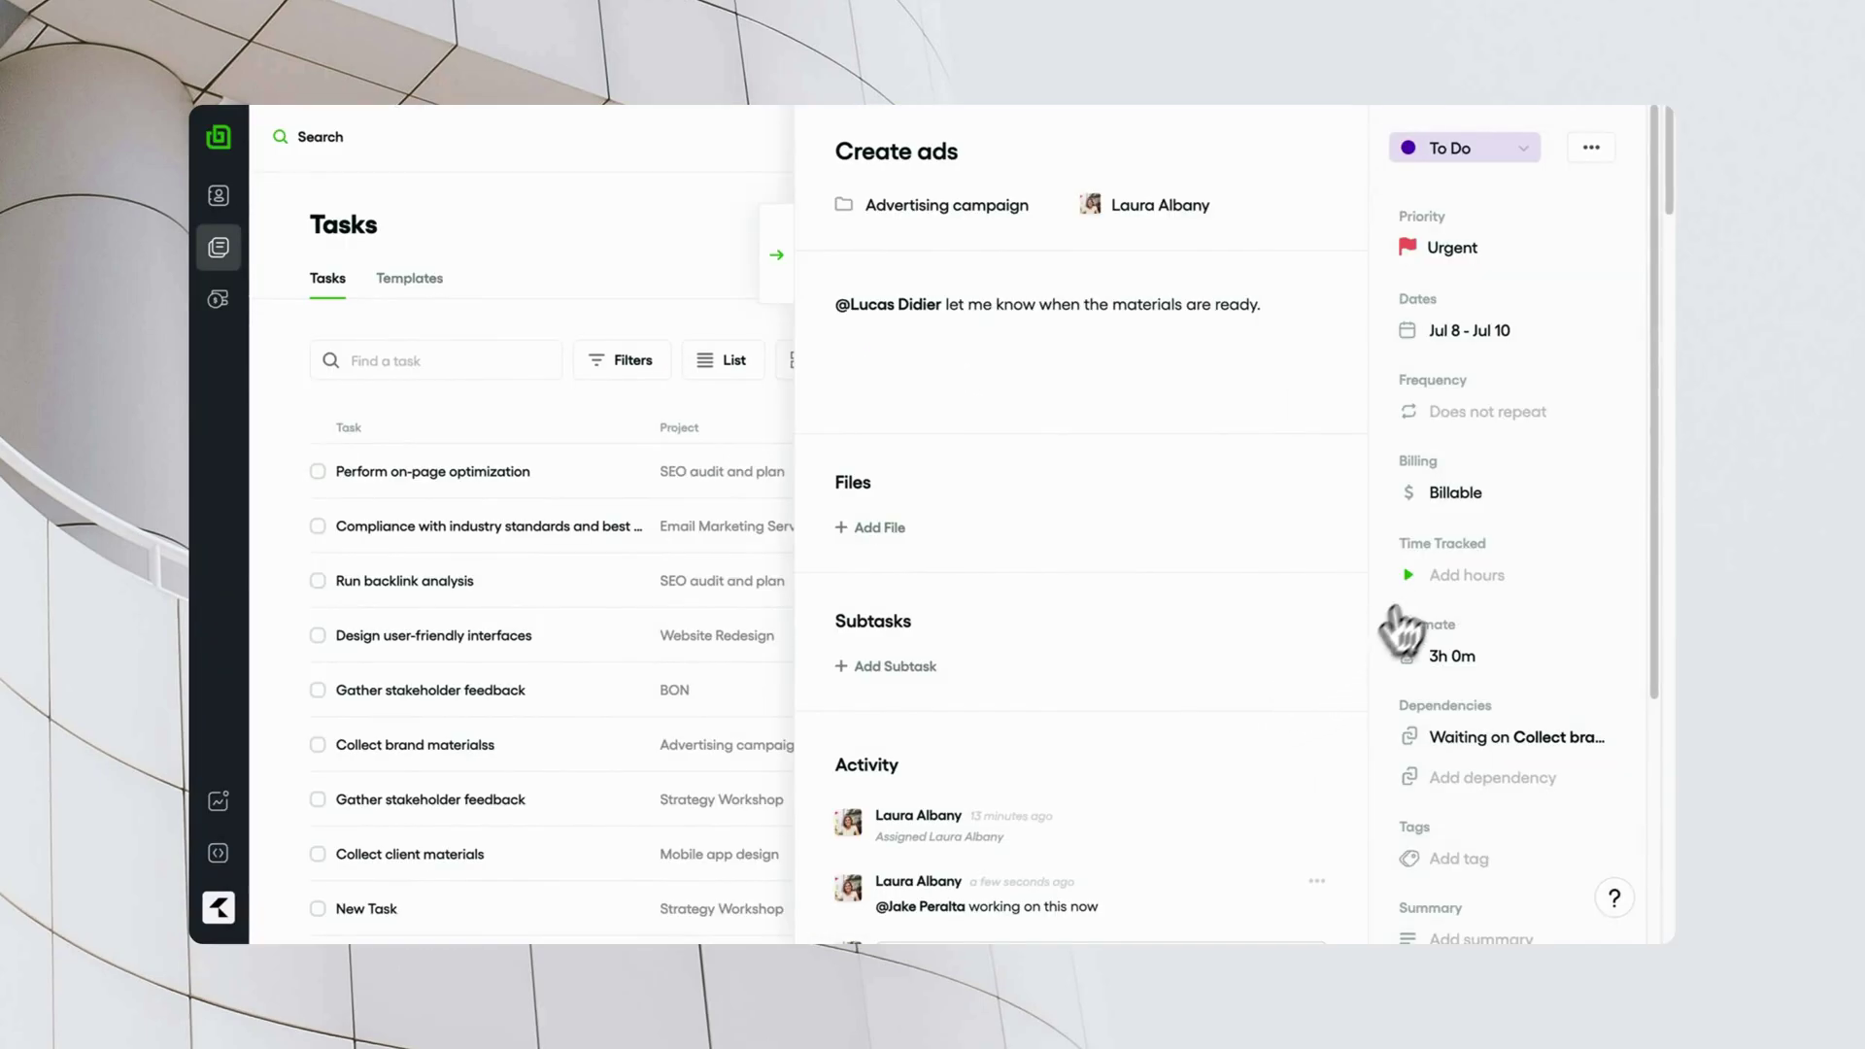
left_click(1408, 578)
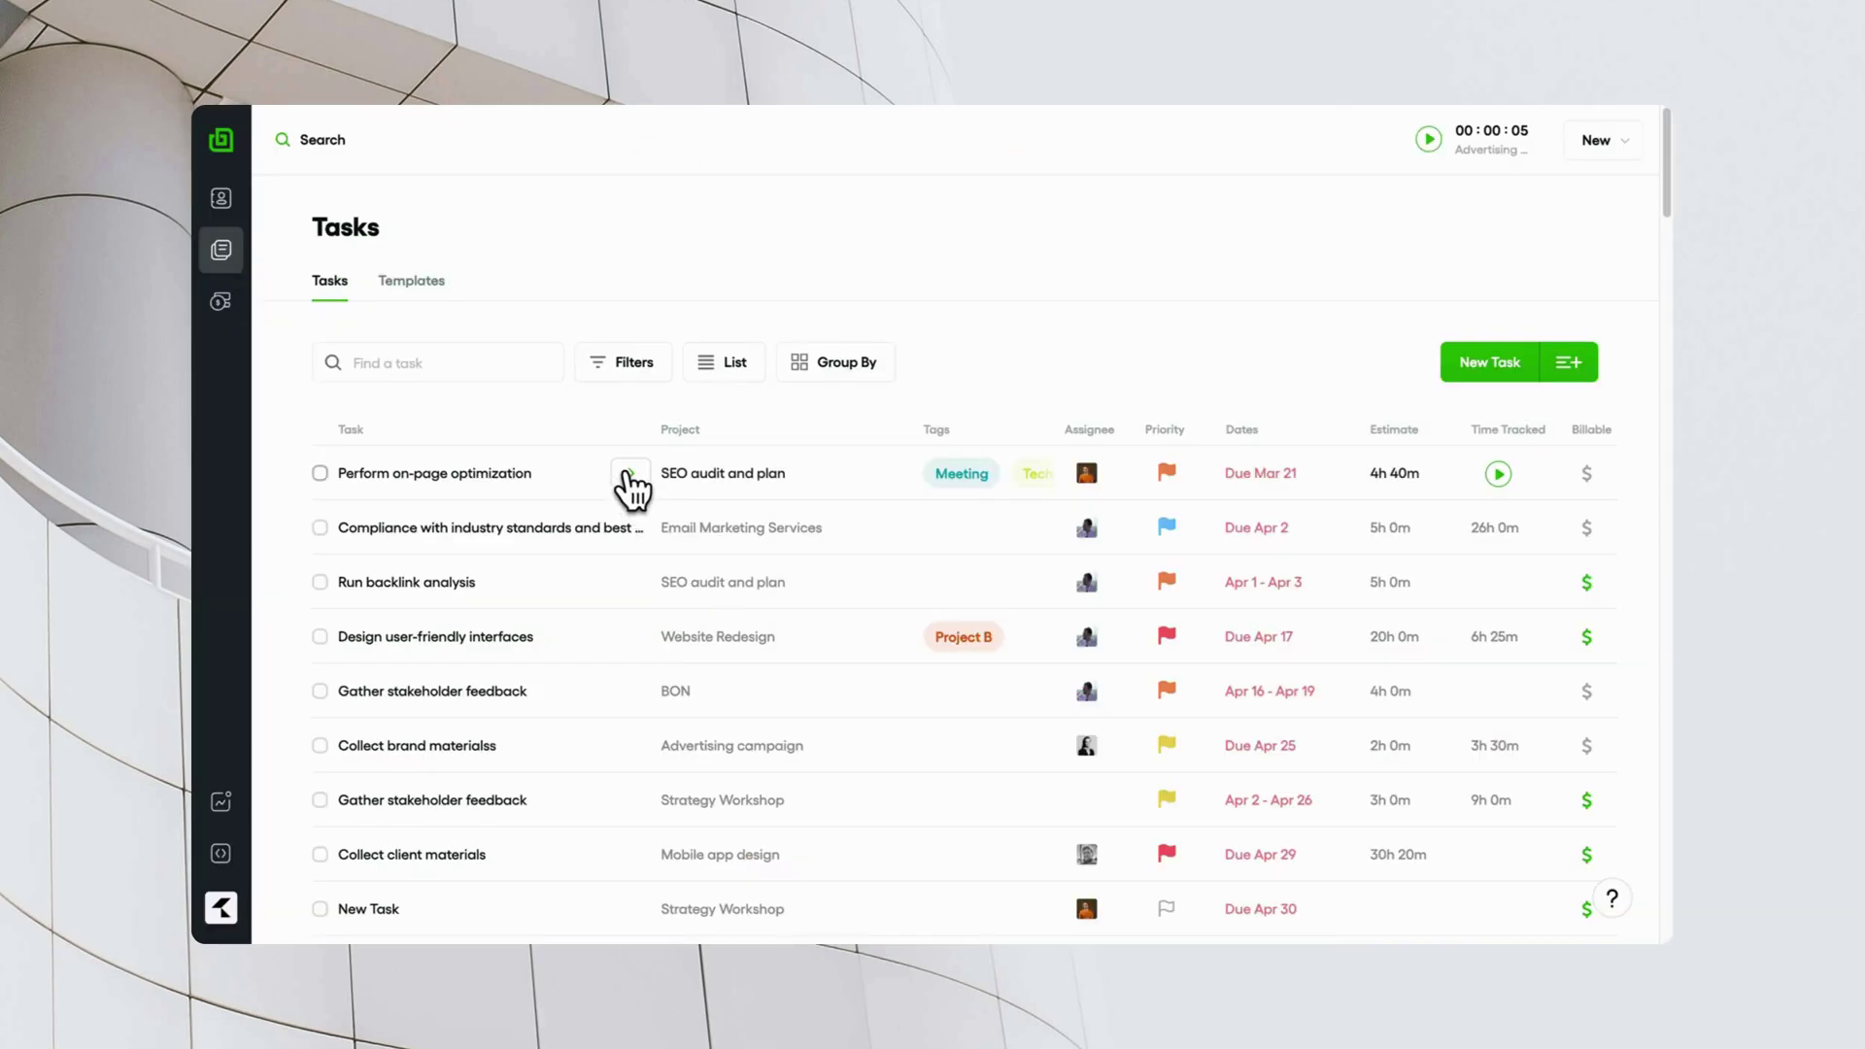
Add a grey 'Prioritized' status from the Perform on-page optimization task's status settings.
left_click(641, 482)
left_click(1516, 151)
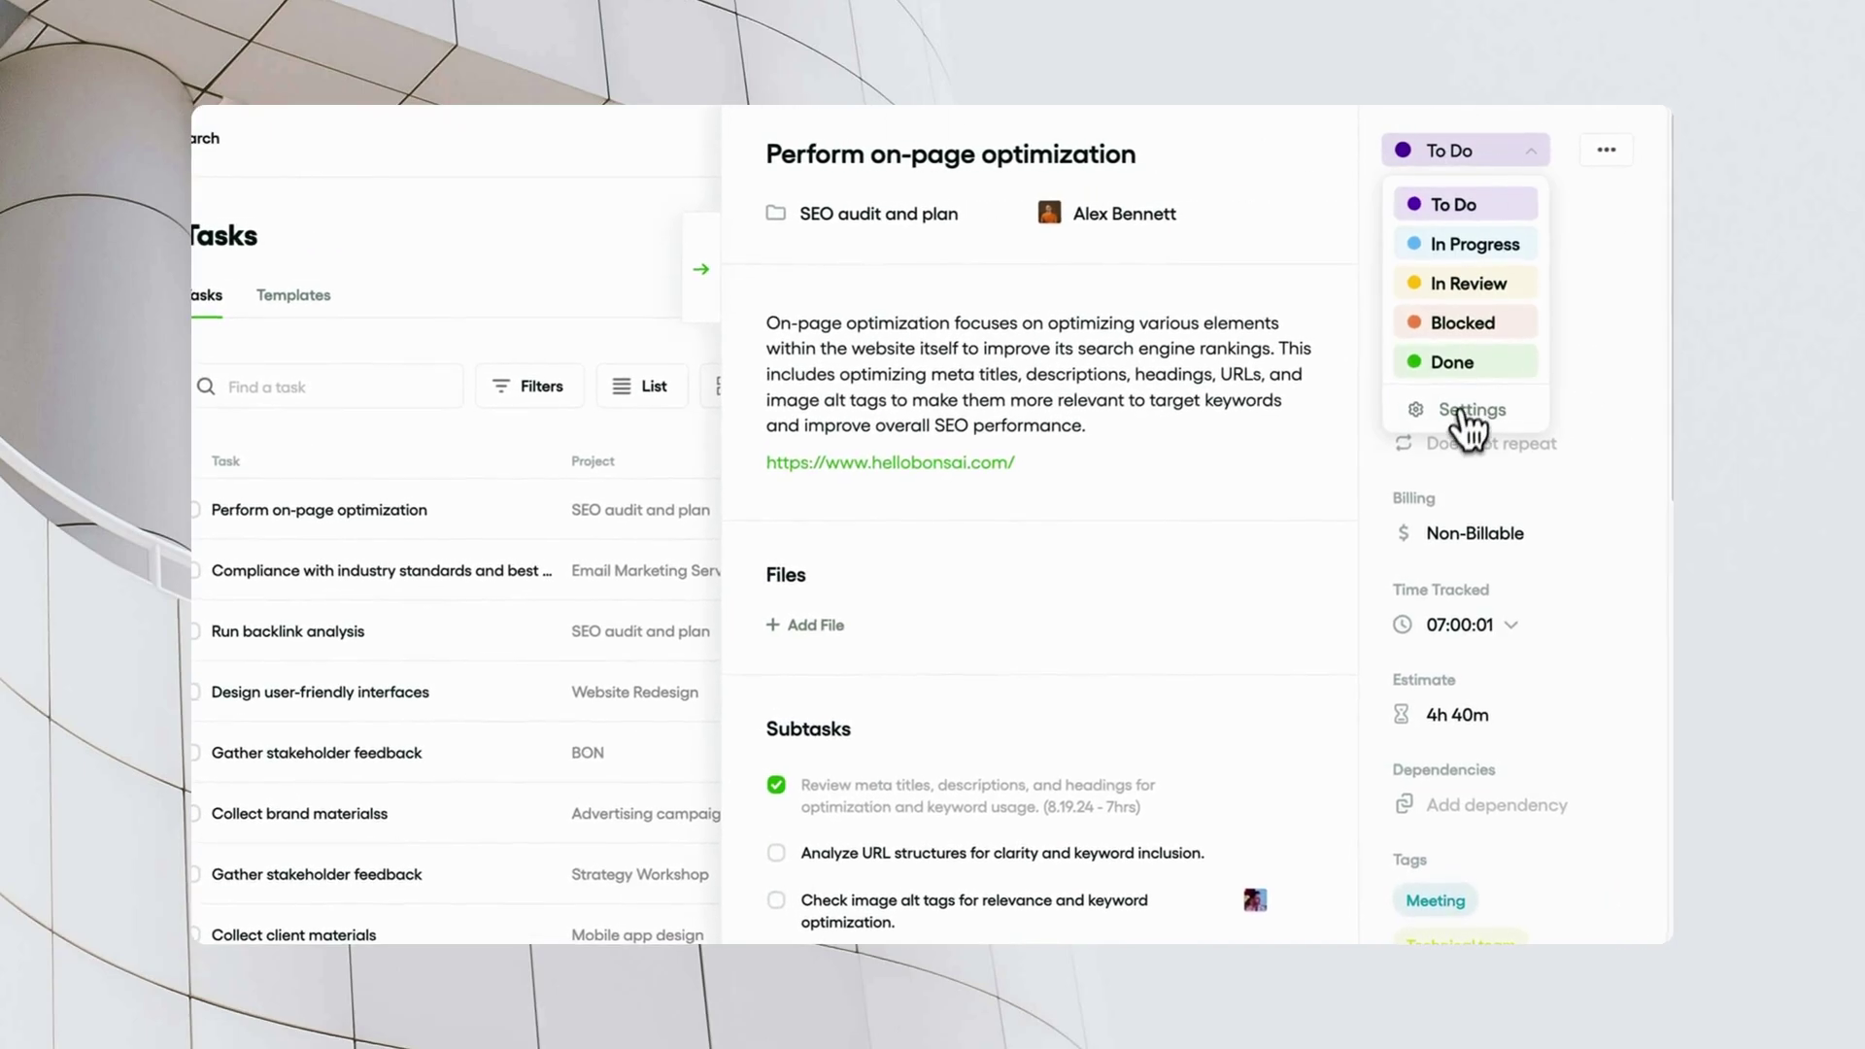
type("Prioritized")
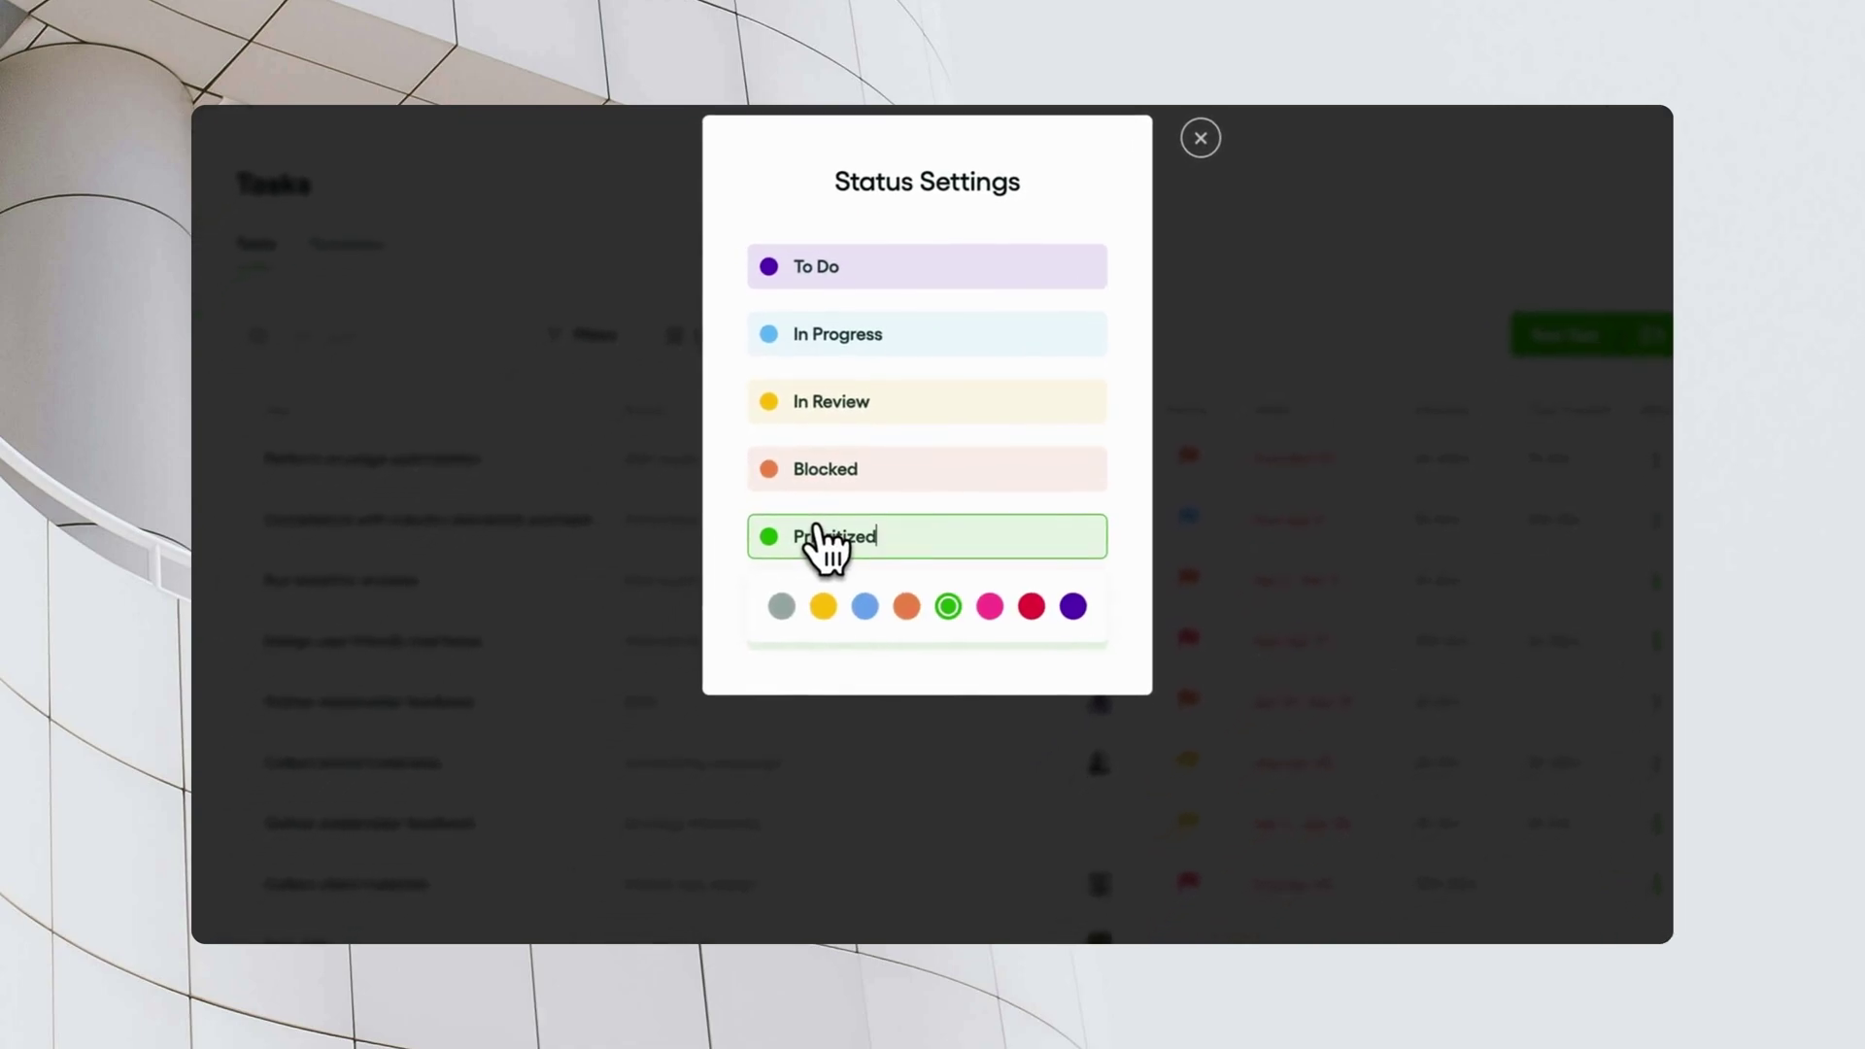
left_click(783, 605)
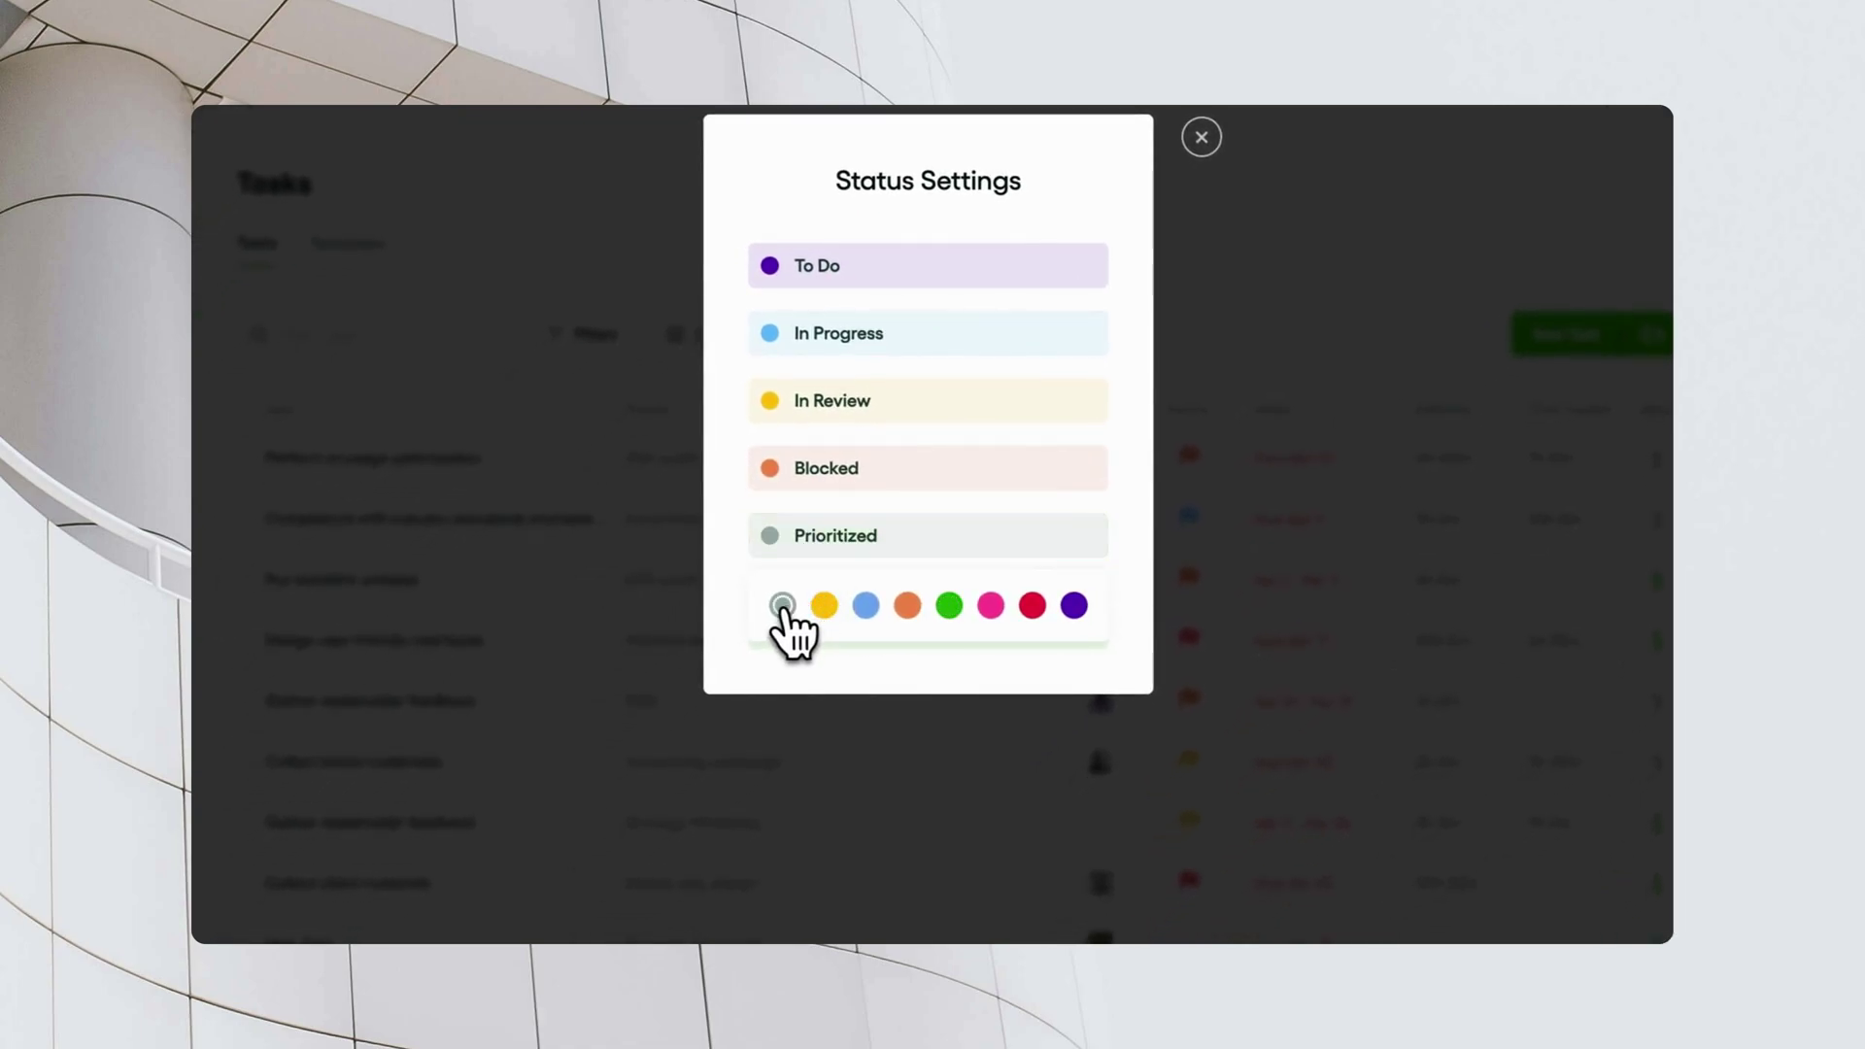
left_click(1095, 543)
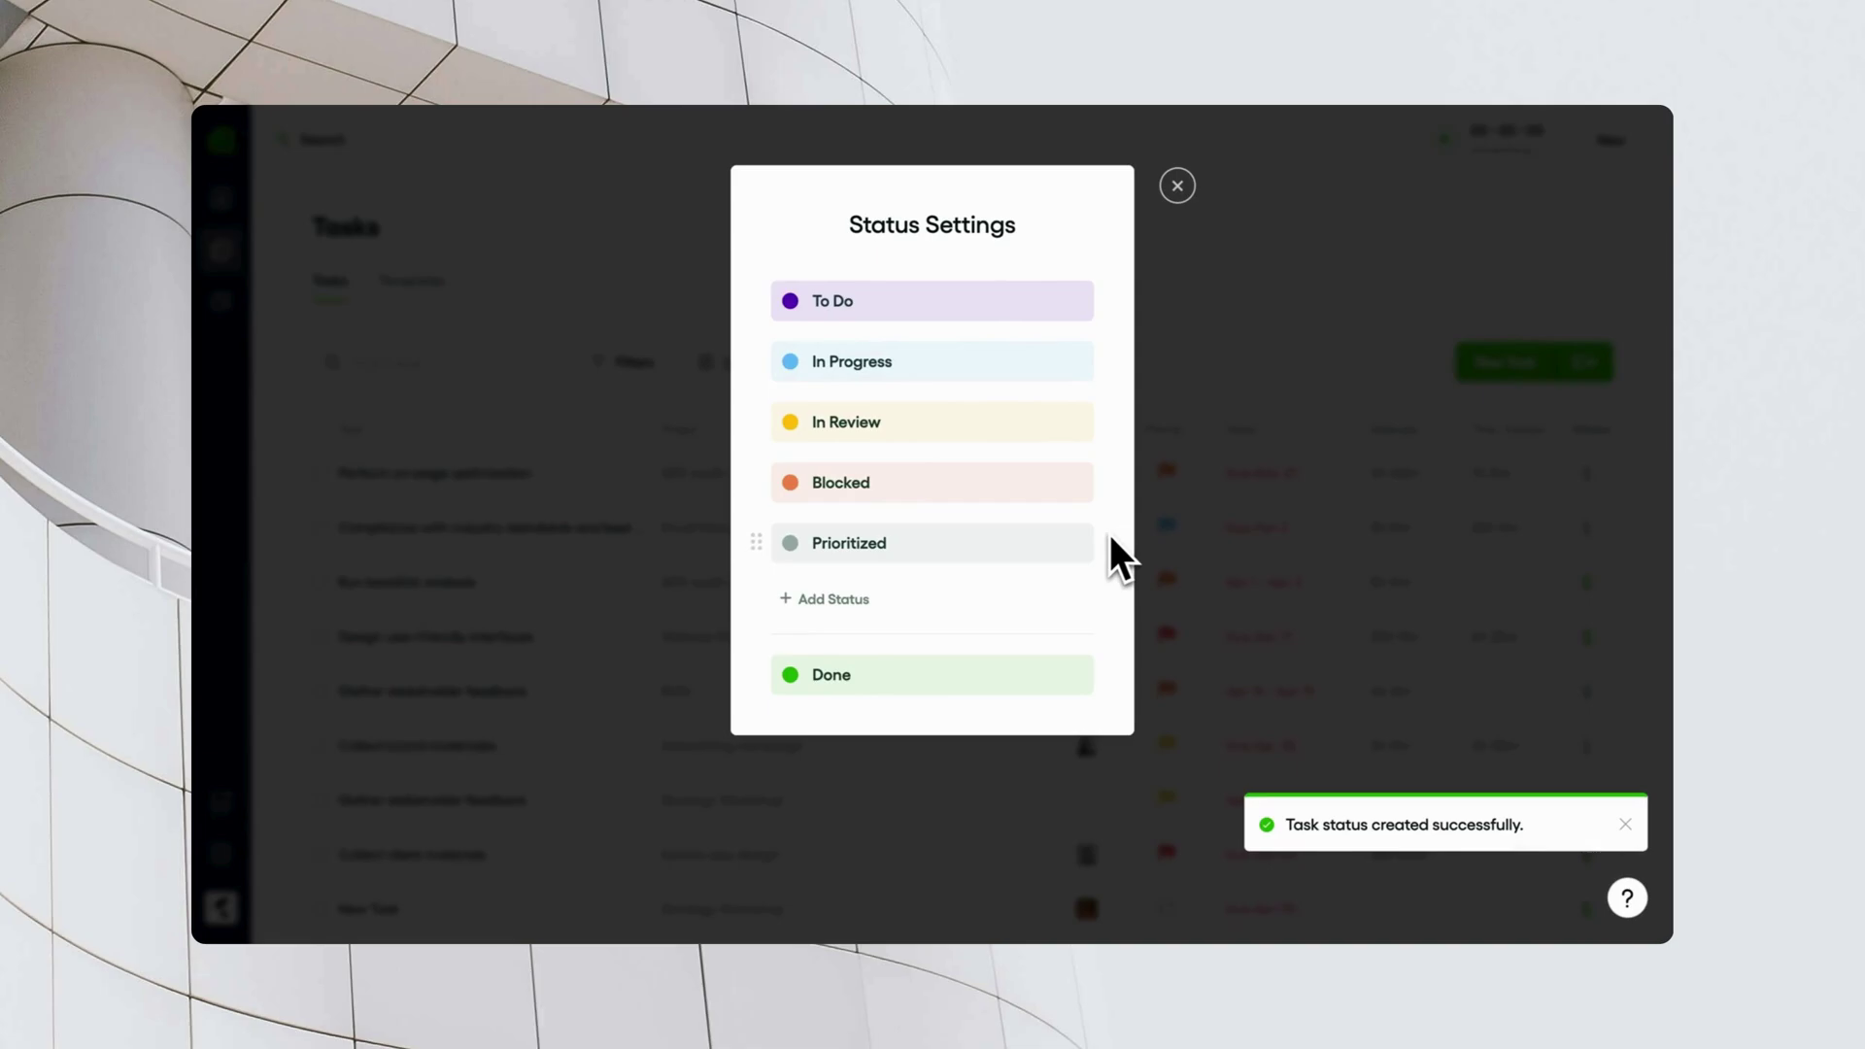
left_click(1178, 187)
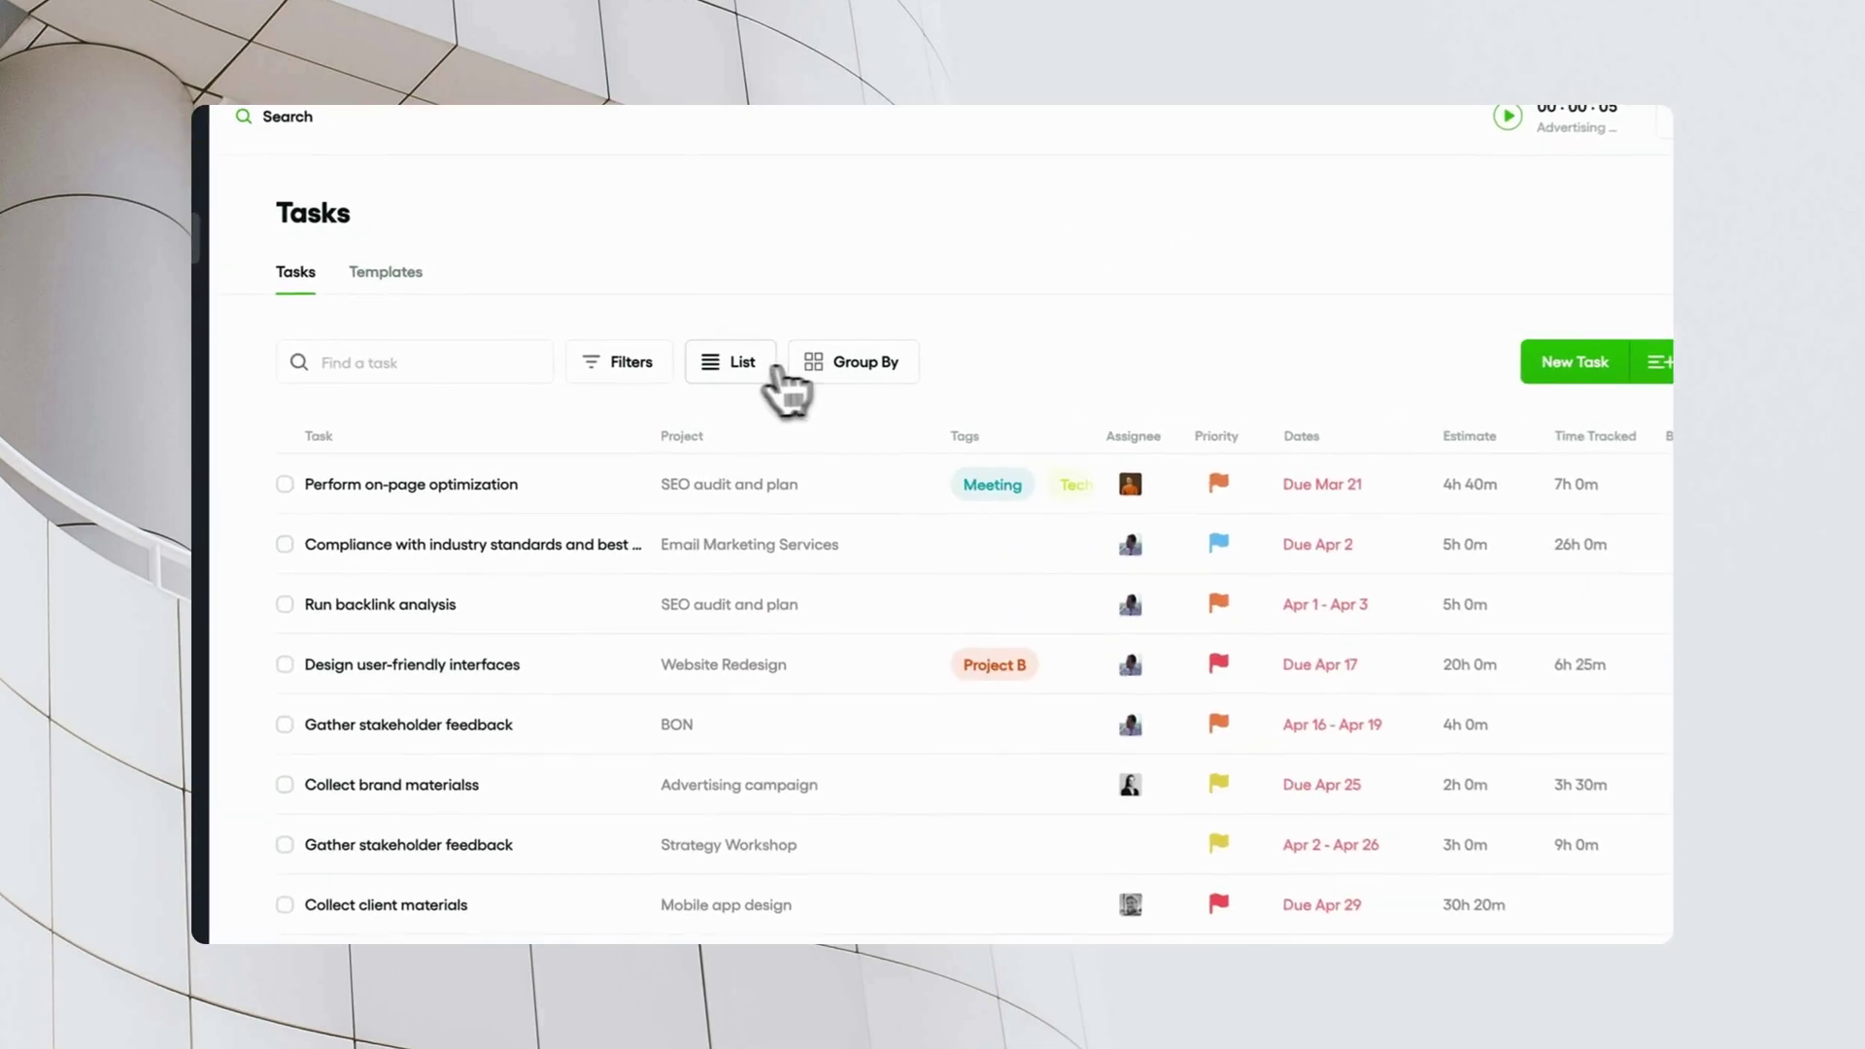
Show the tasks as a board by status and move the Launch - Conduct Mobile Testing card.
left_click(729, 362)
left_click(738, 419)
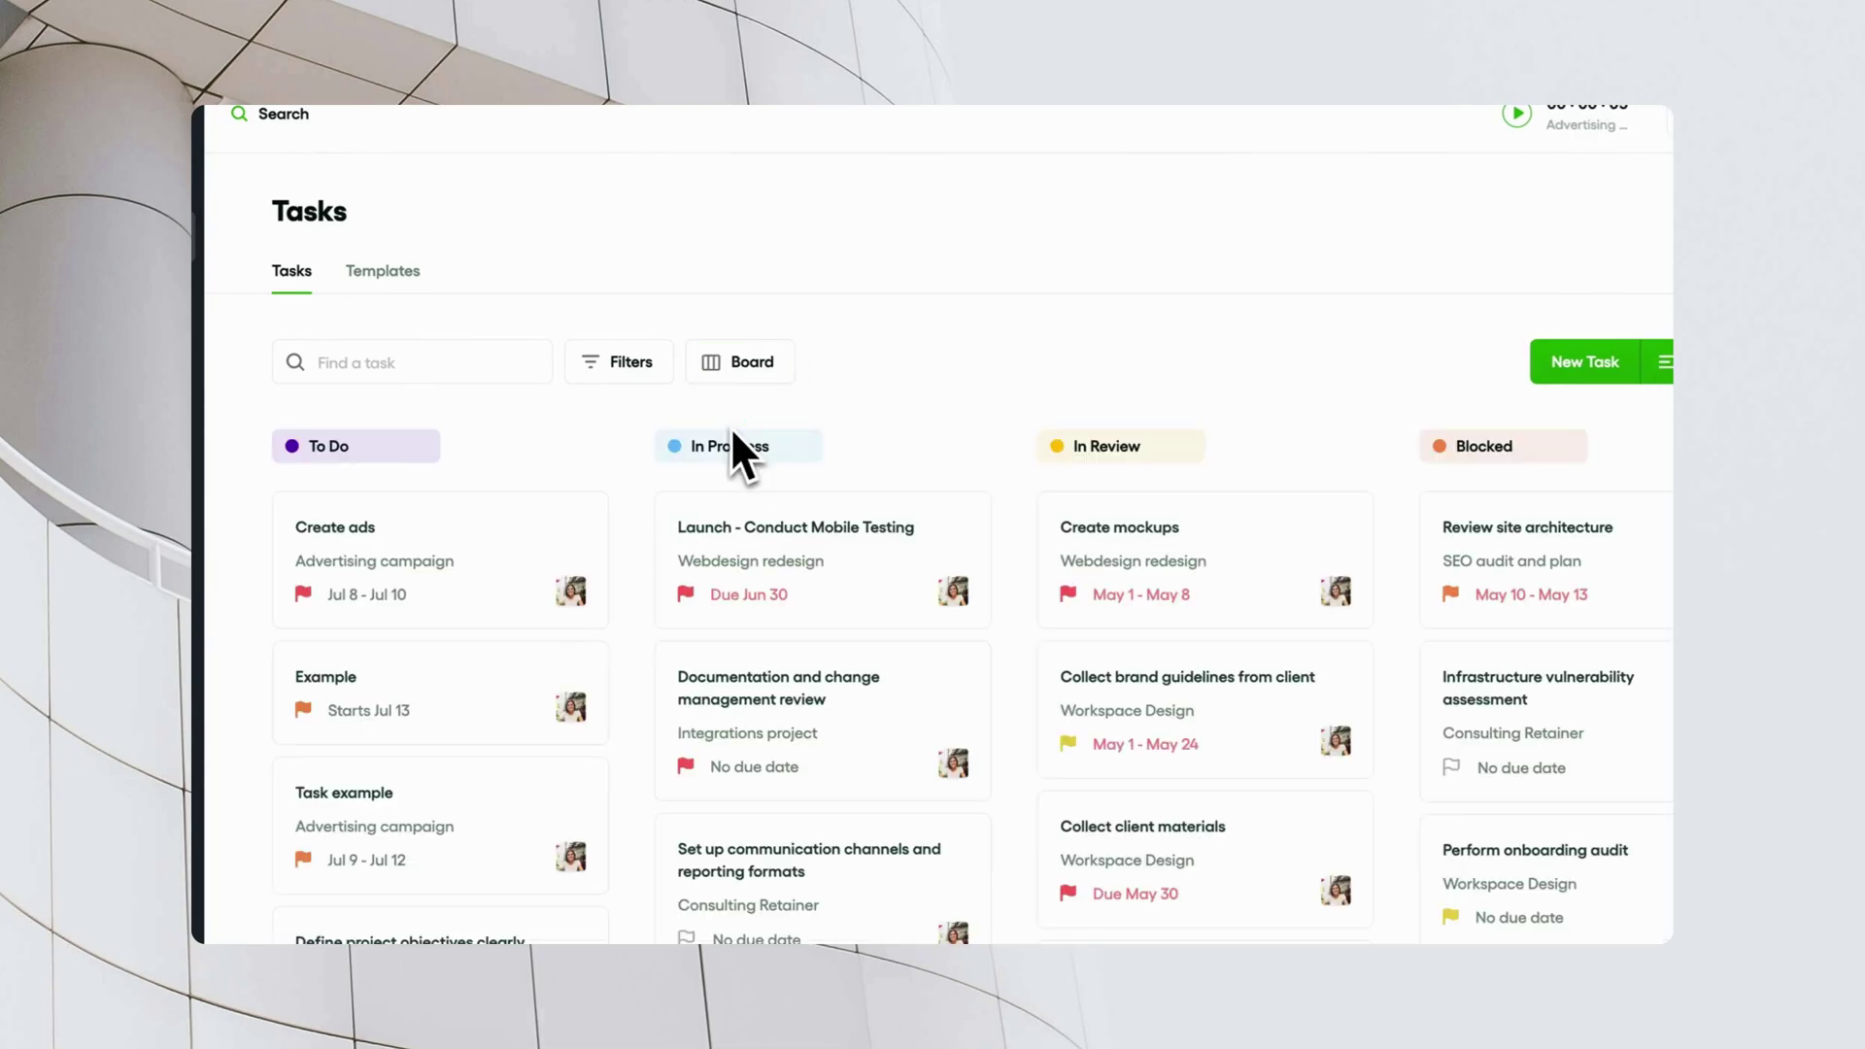
mouse_move(775, 542)
left_mouse_down()
mouse_move(1261, 500)
mouse_move(786, 542)
left_mouse_up()
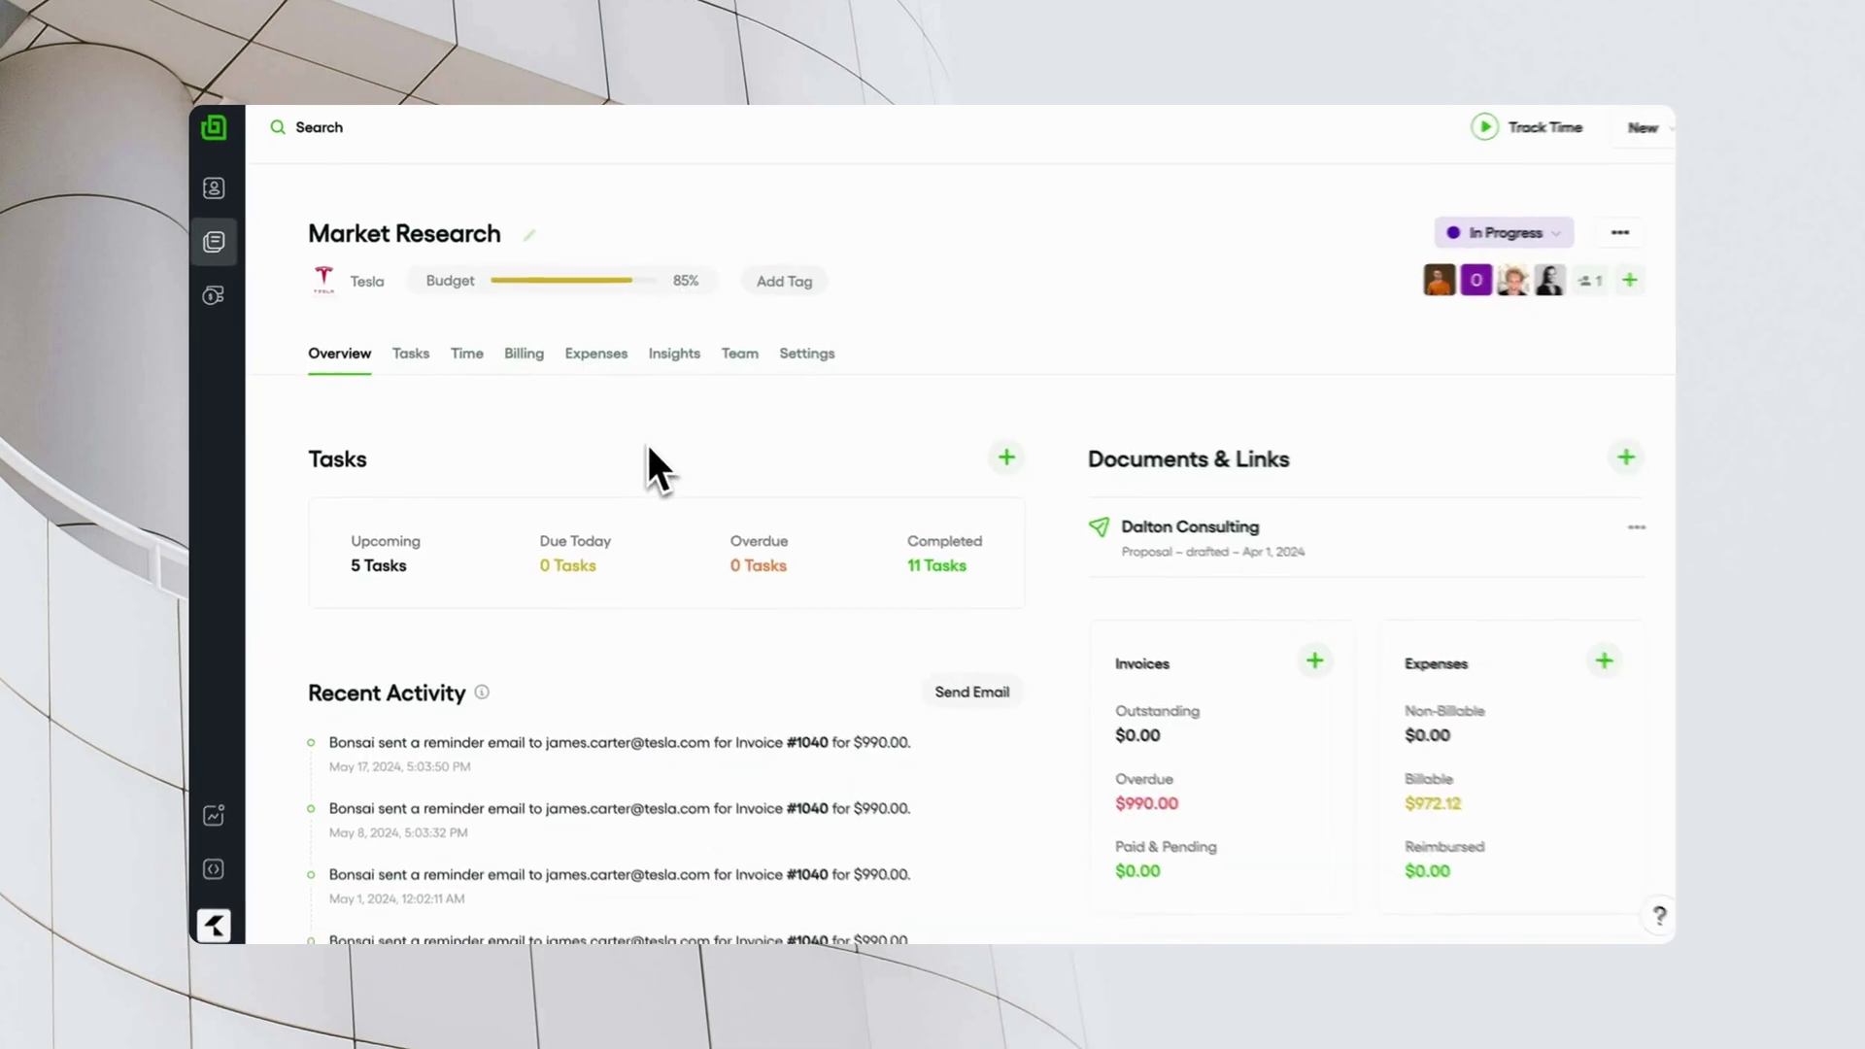
Open Market Research's Insights tab showing budget profitability, team time and completed tasks.
left_click(683, 354)
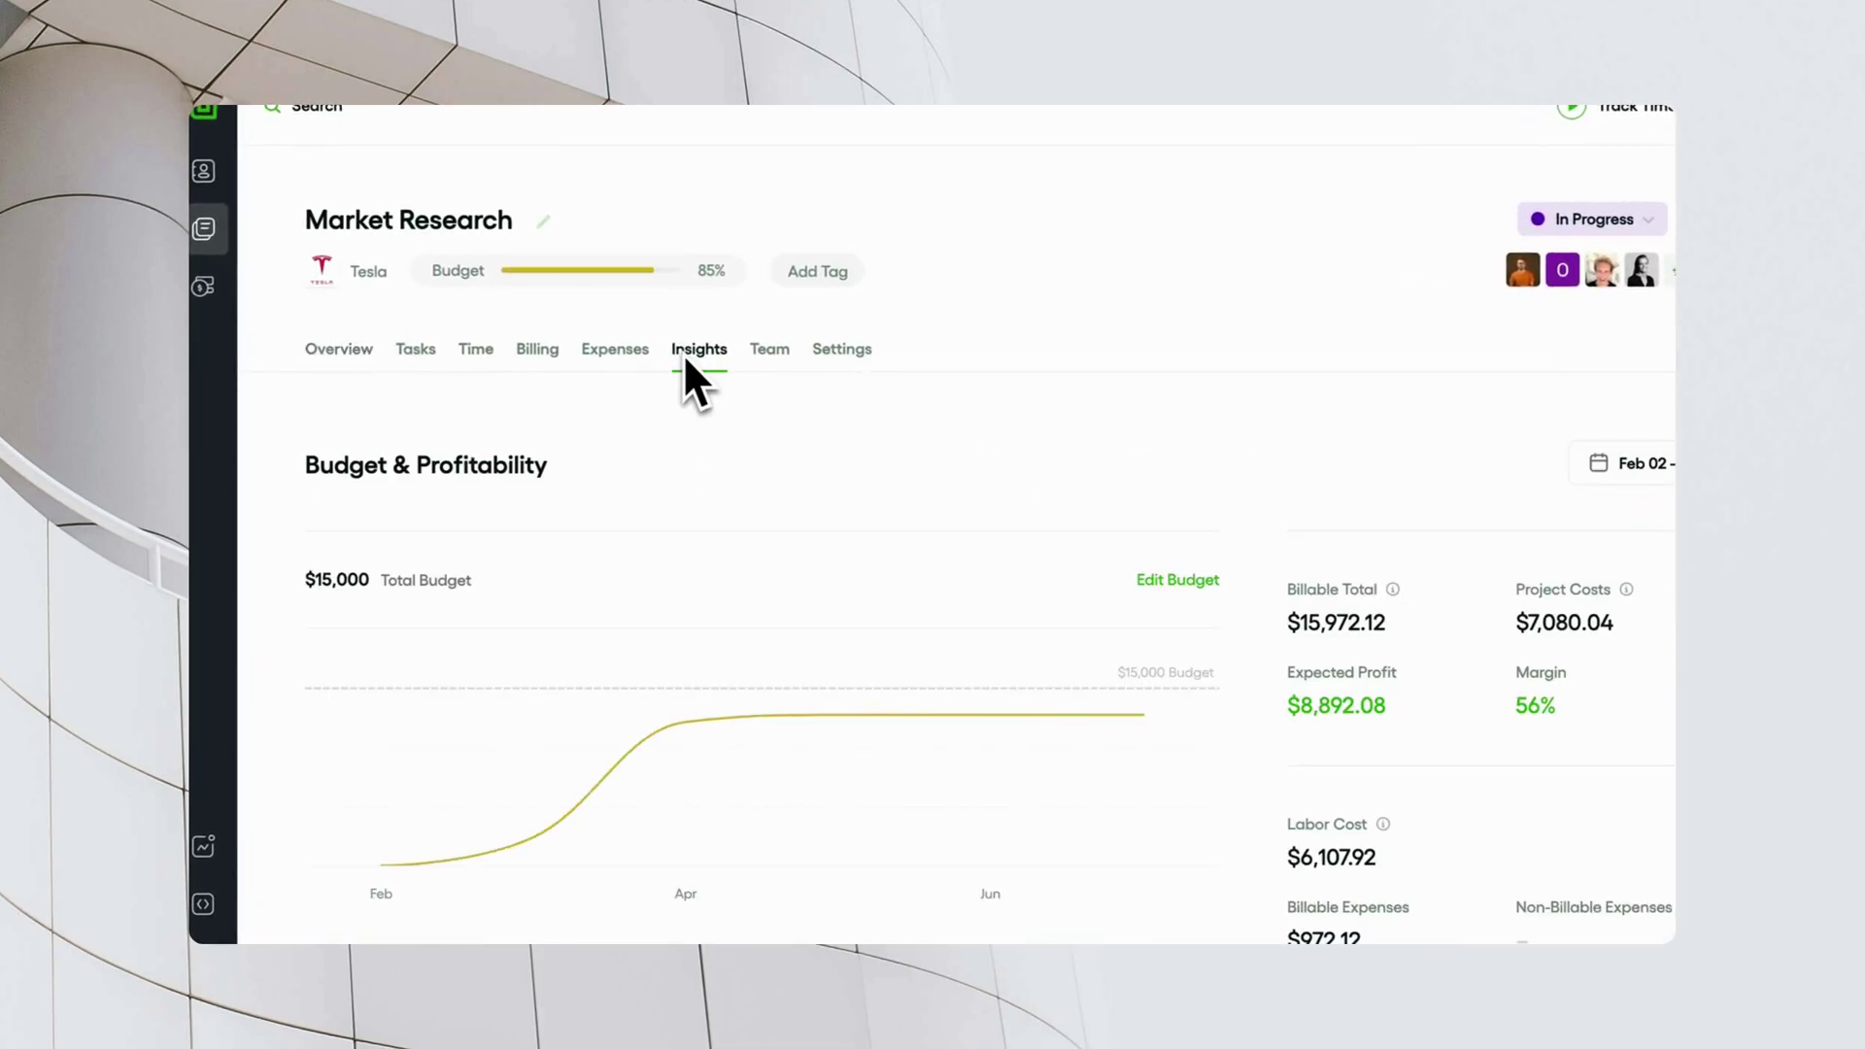
scroll(663, 588, "down", 2)
scroll(642, 581, "down", 3)
scroll(643, 587, "down", 2)
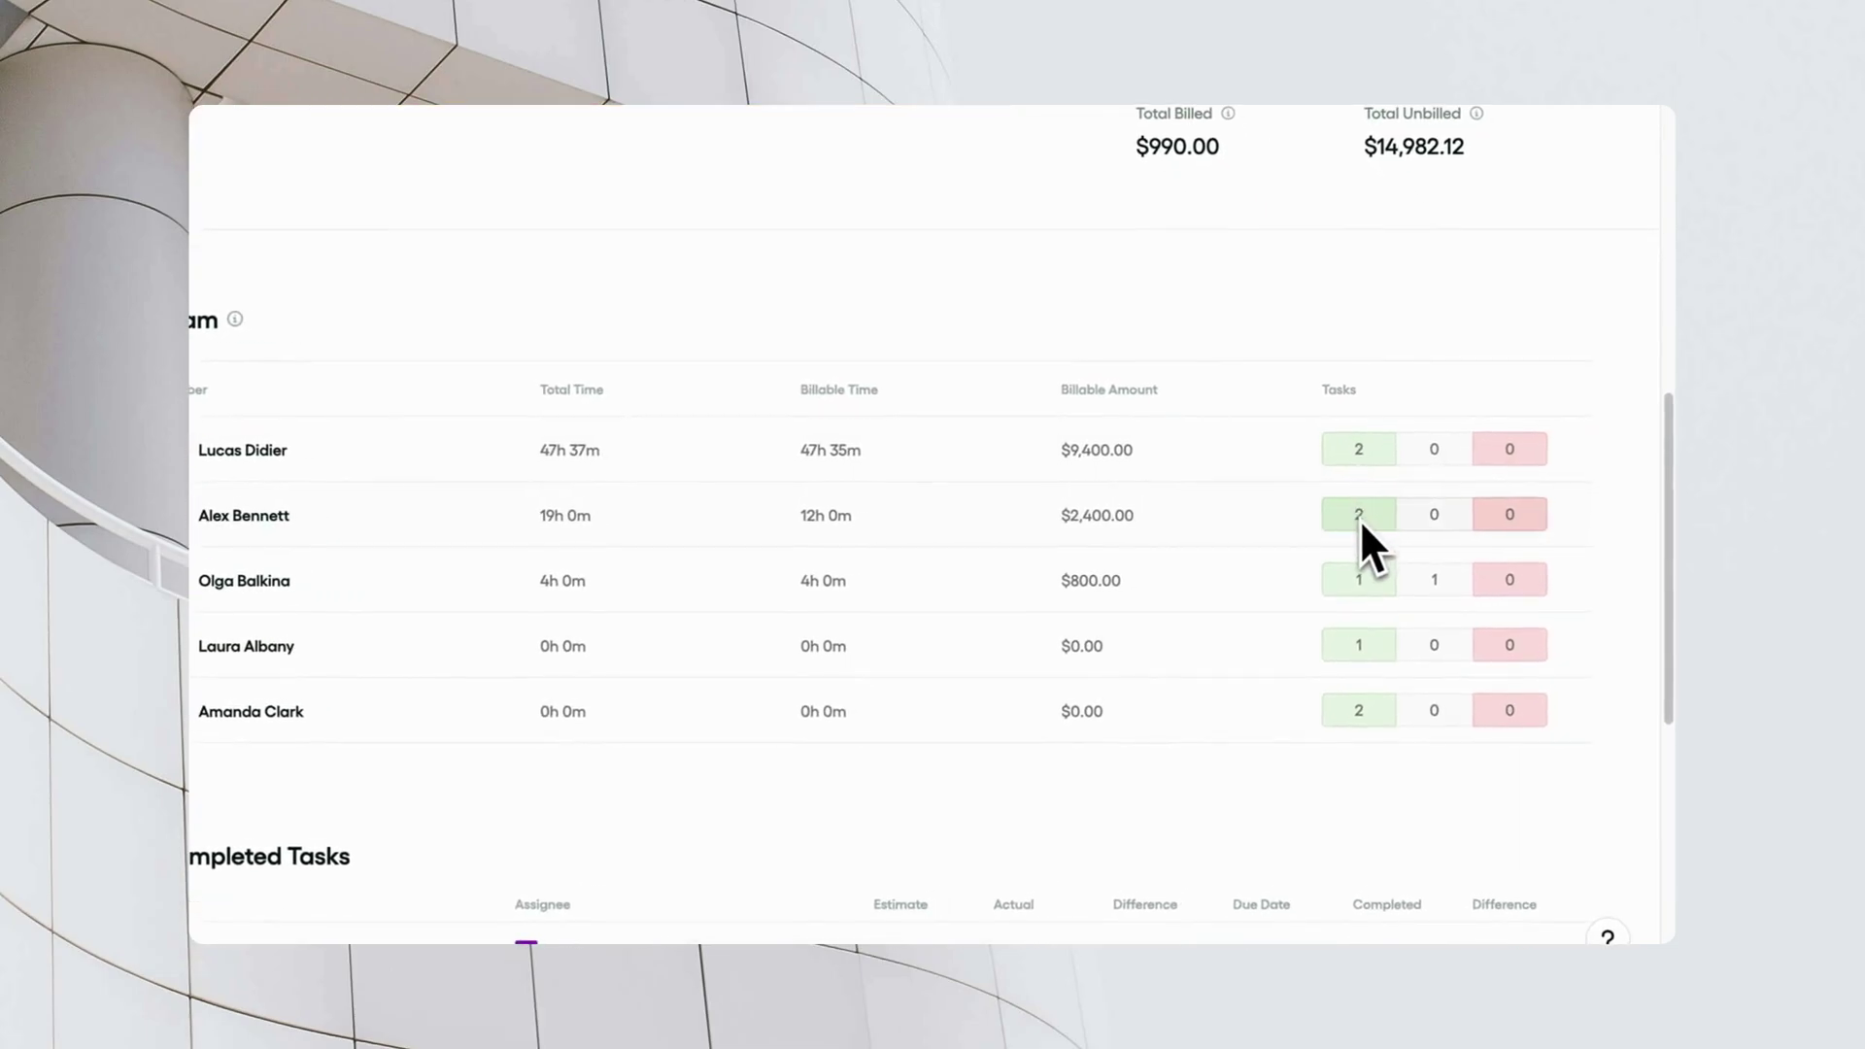
scroll(1103, 700, "down", 2)
scroll(1102, 765, "down", 2)
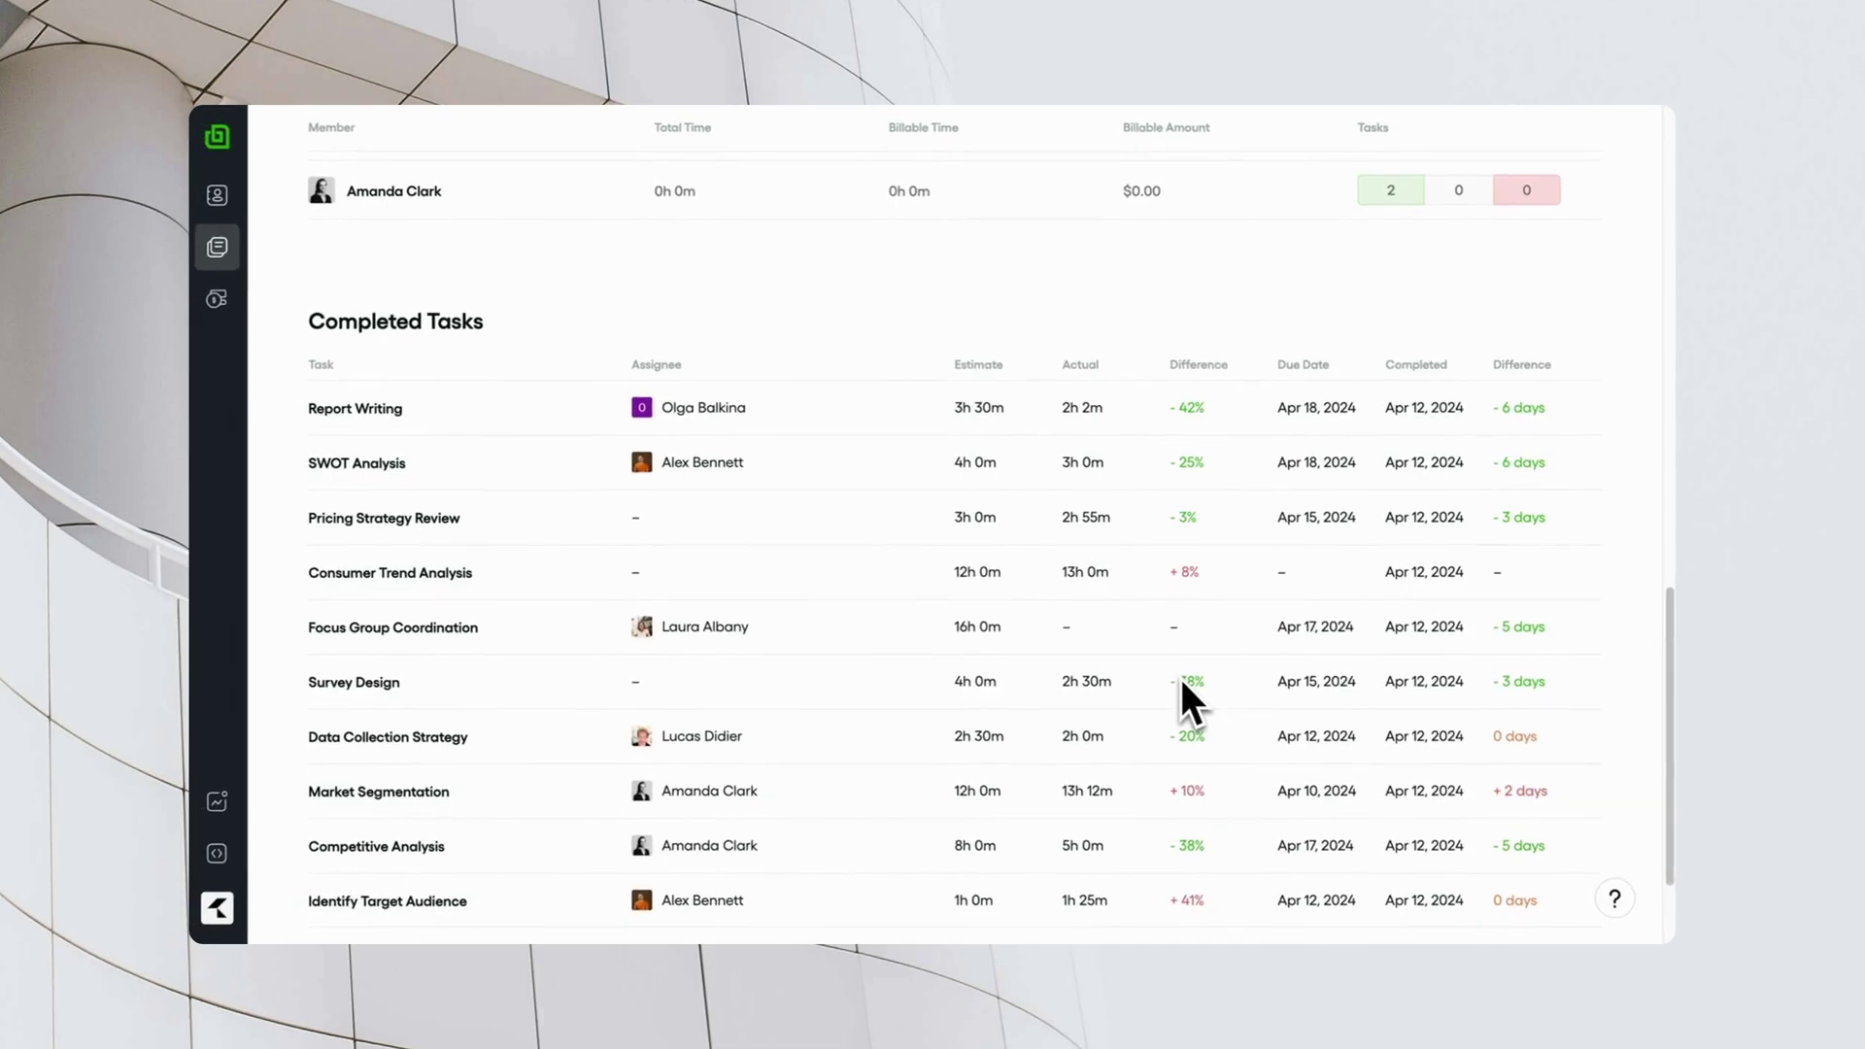
Change BON's health from At Risk to Needs Attention in Project Health, then return to Reports.
left_click(218, 799)
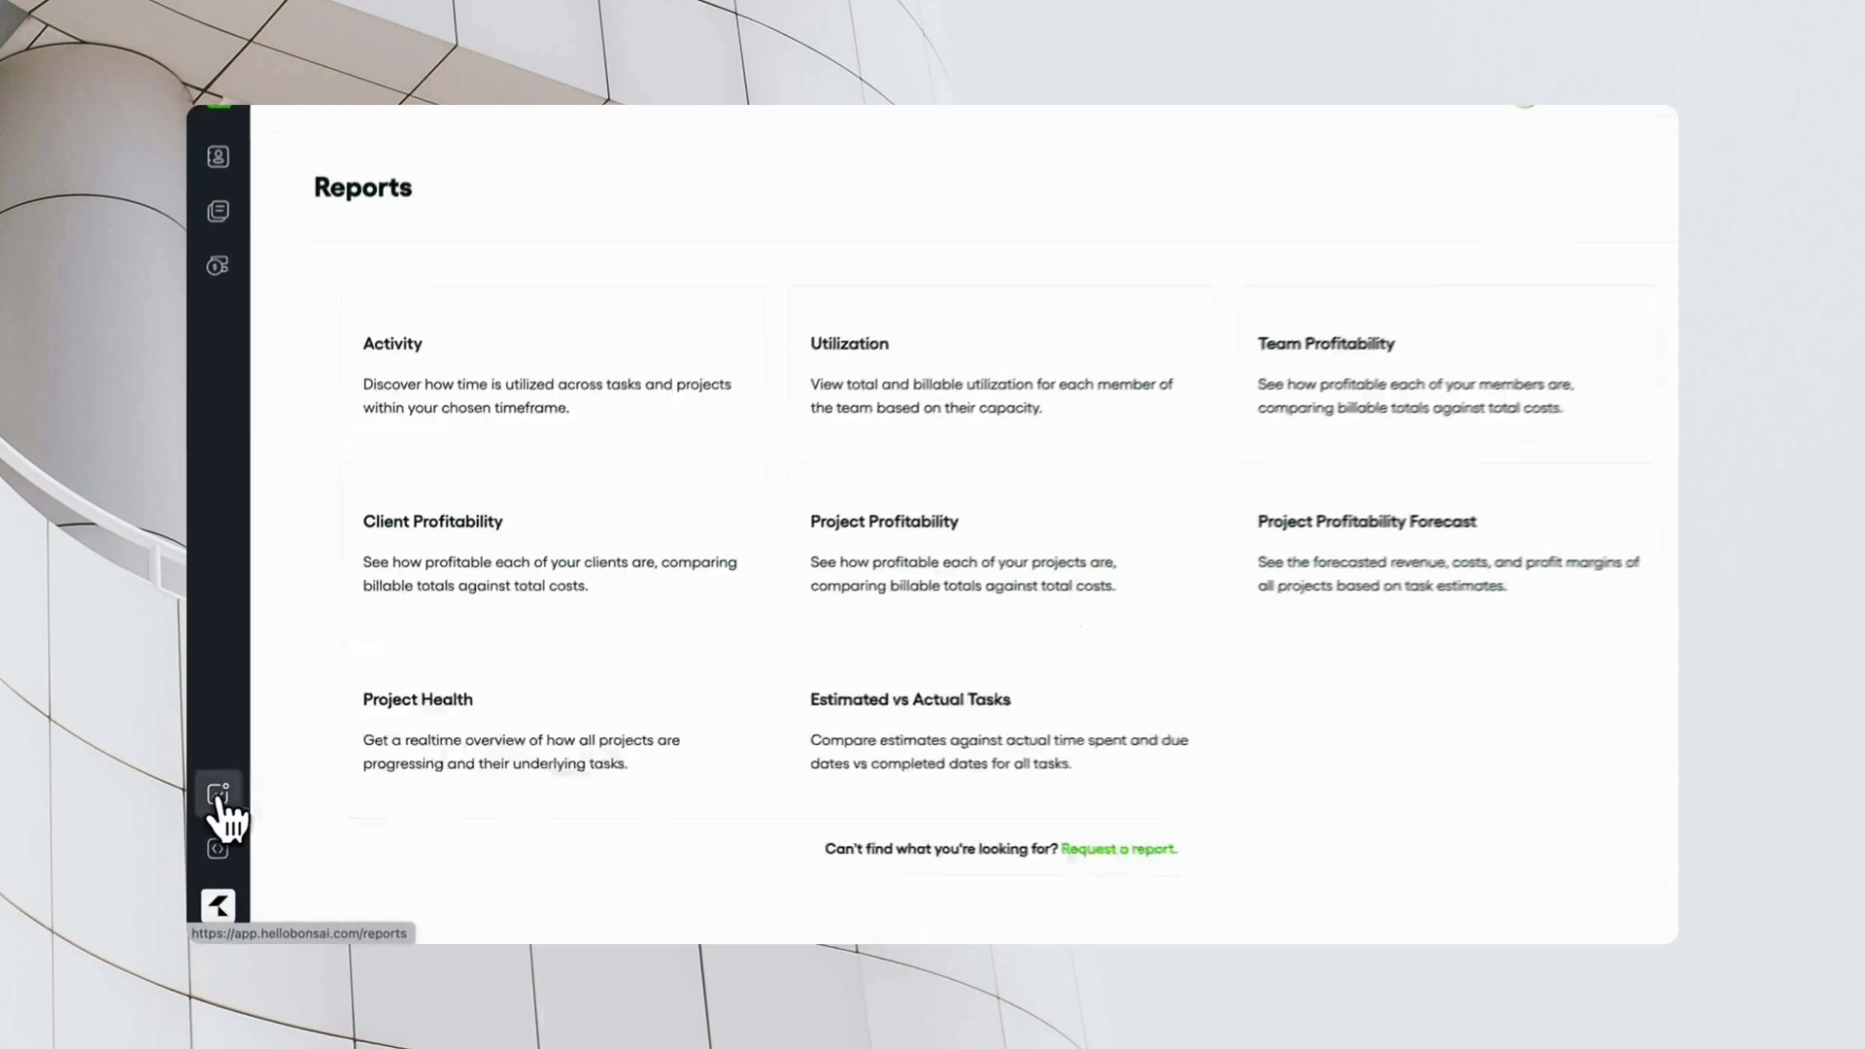
left_click(349, 845)
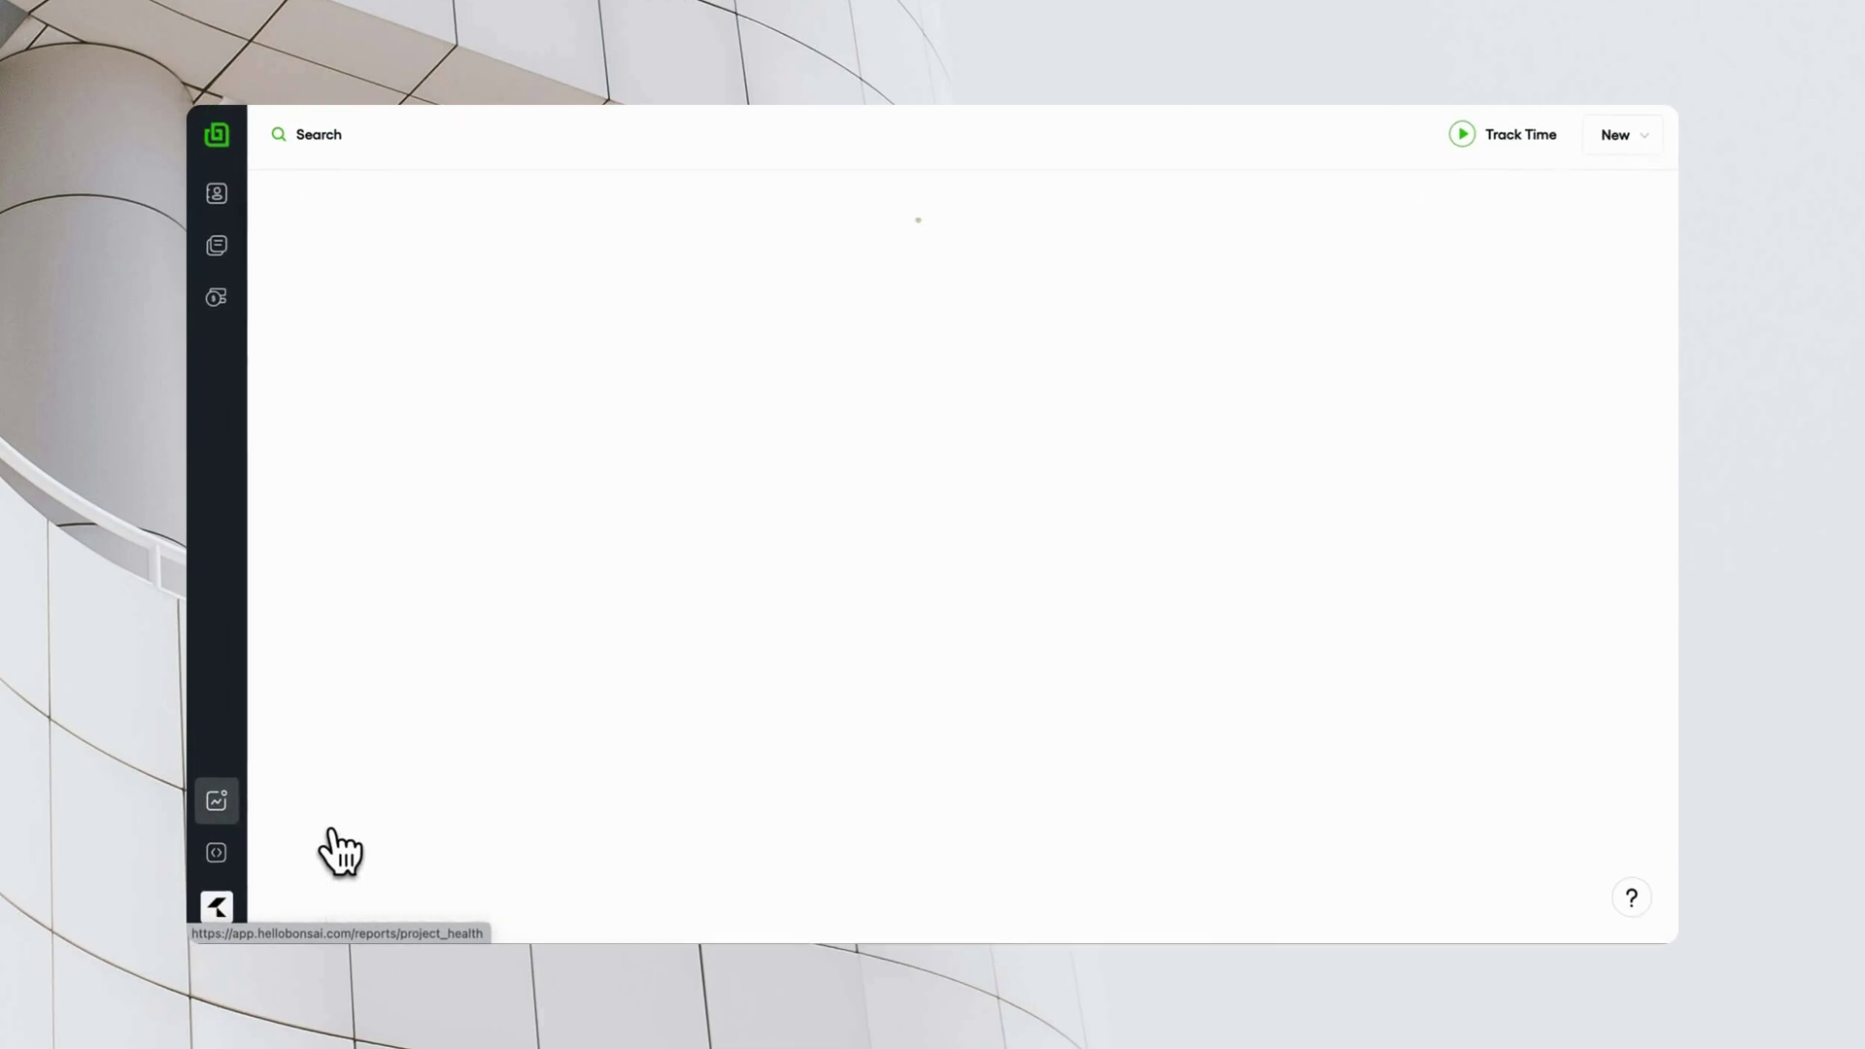
scroll(1188, 697, "down", 2)
scroll(1177, 694, "down", 5)
scroll(1257, 686, "down", 2)
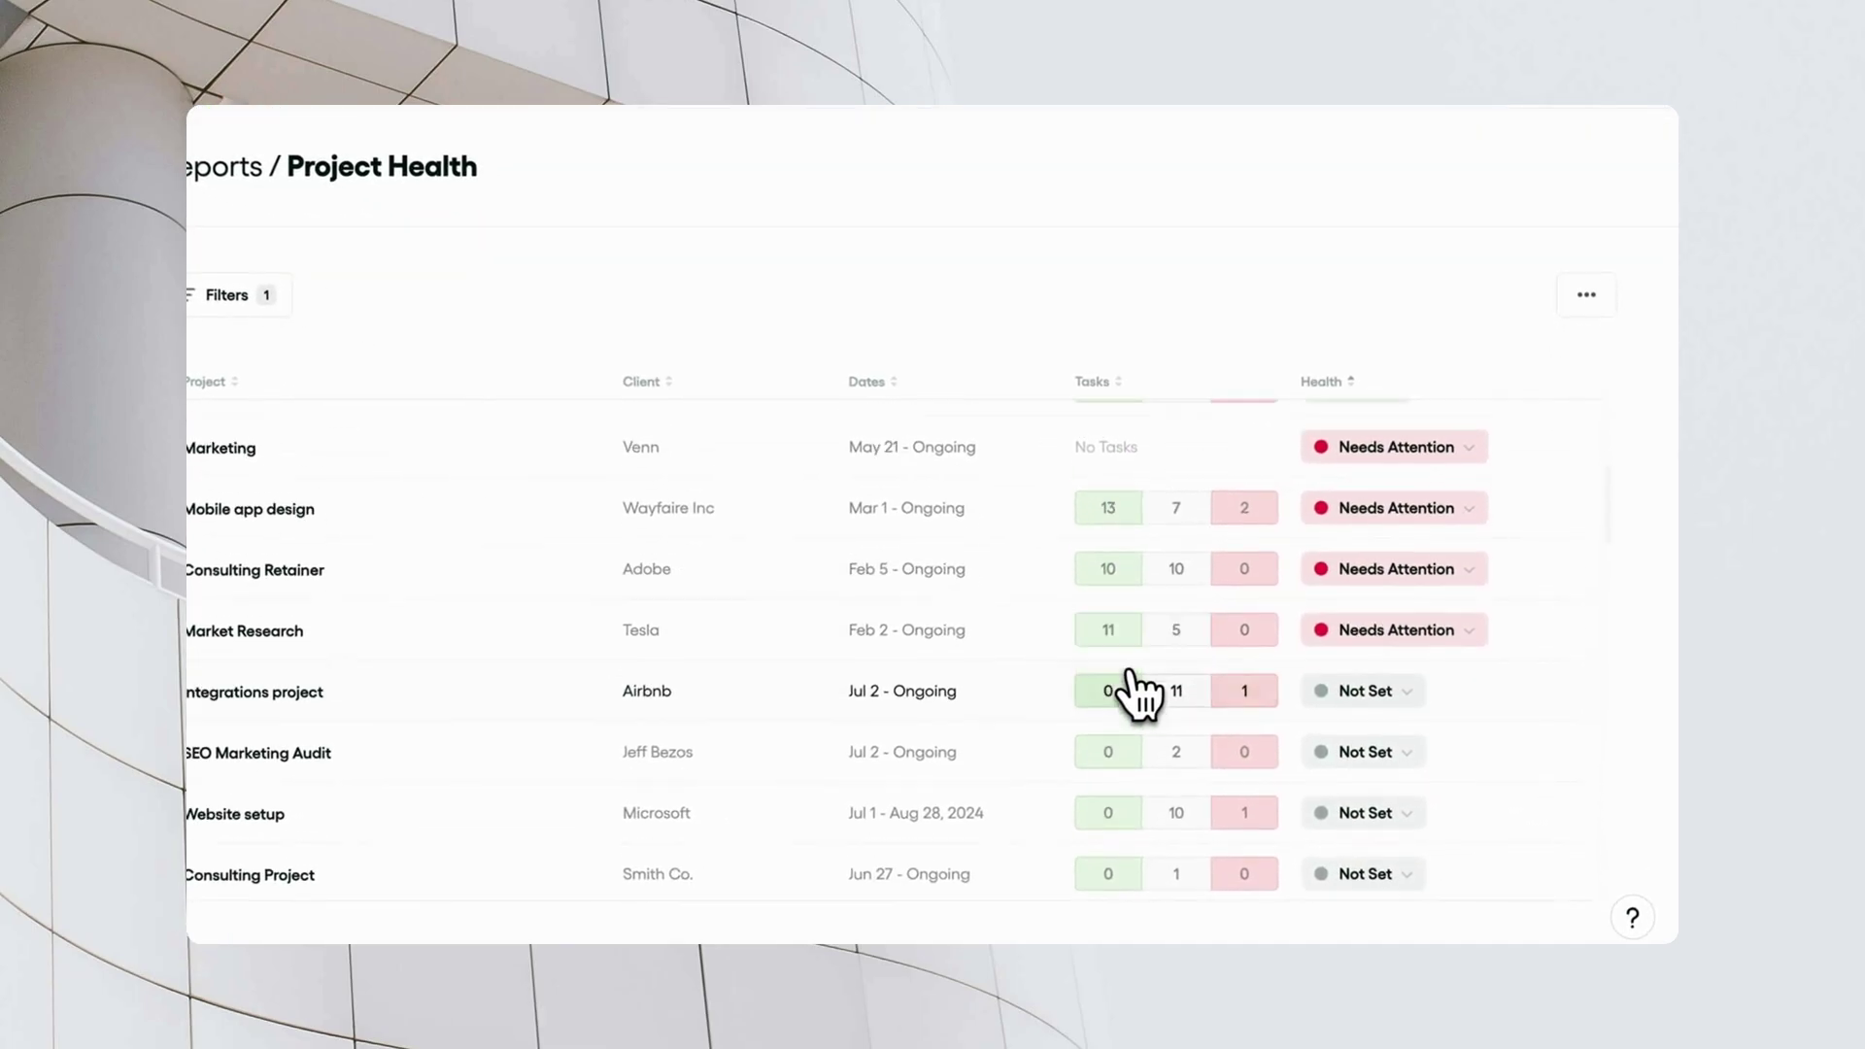
scroll(1249, 687, "up", 8)
left_click(1359, 562)
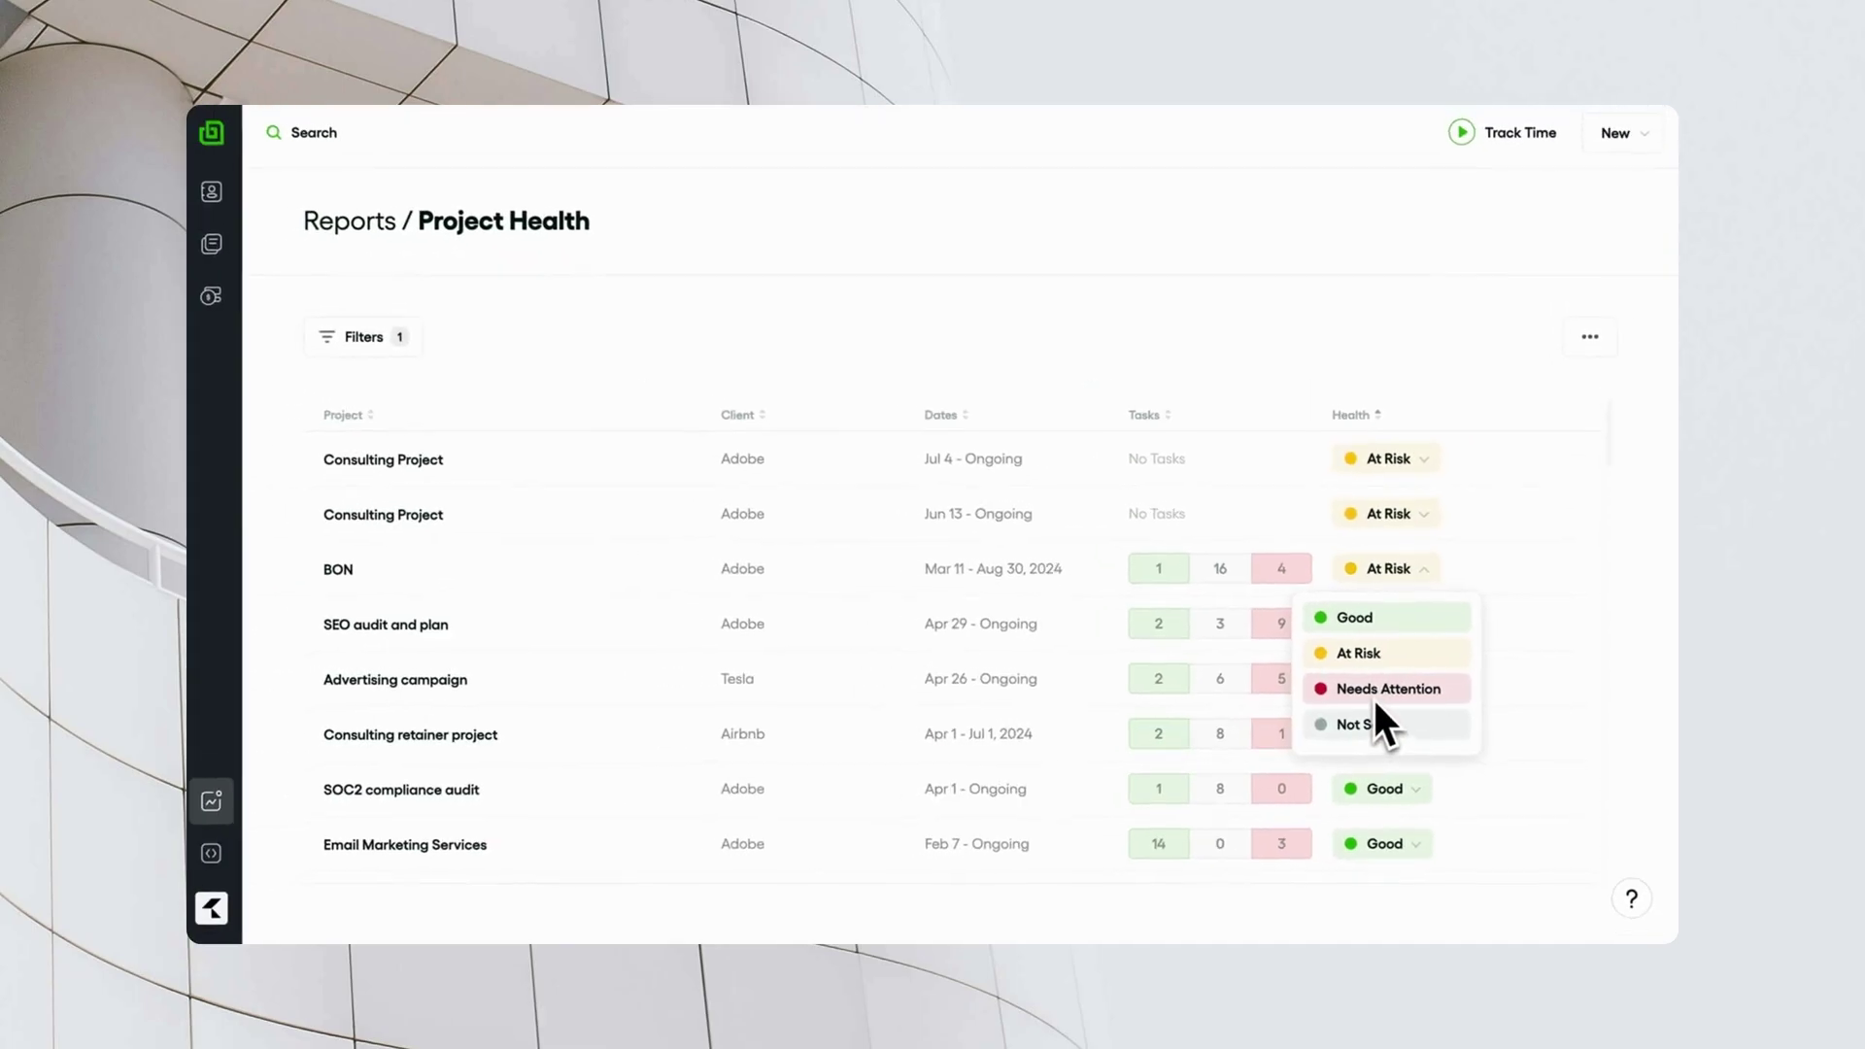
left_click(1377, 686)
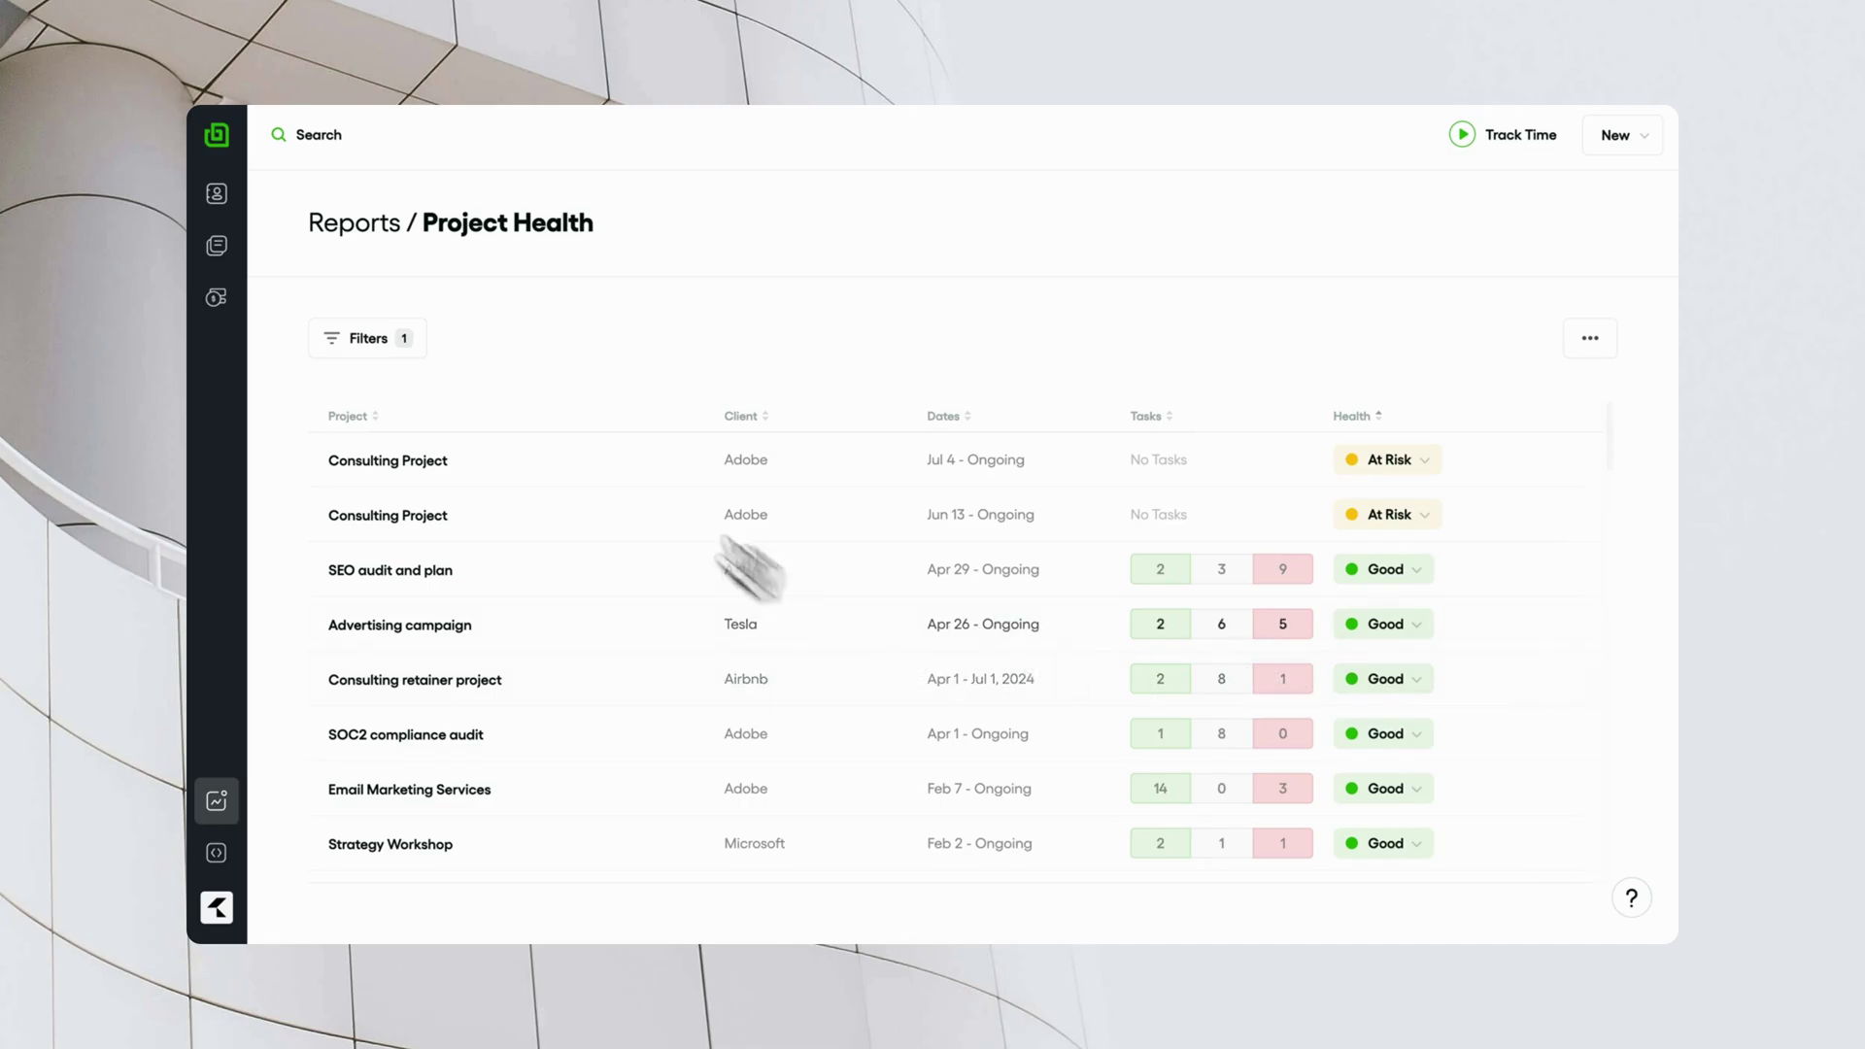
left_click(365, 225)
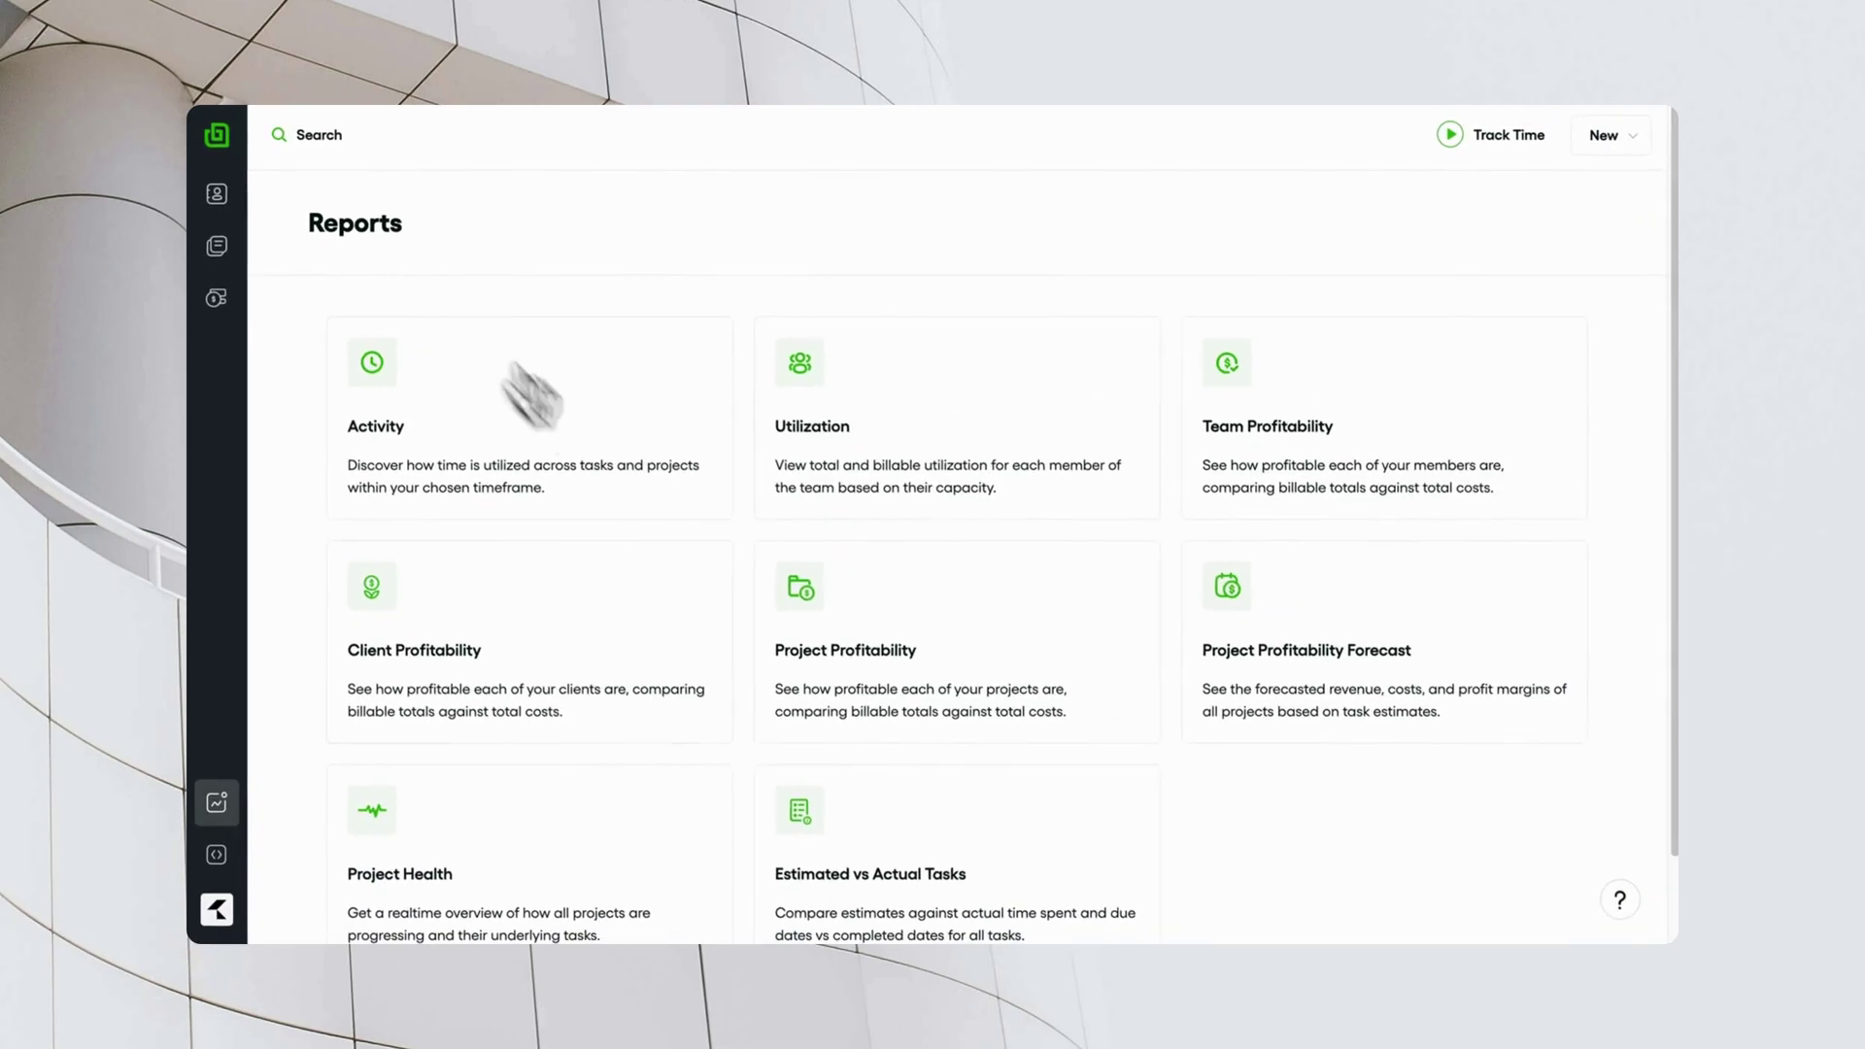
Open the Estimated vs Actual Tasks report and sort it by estimate, largest first.
left_click(999, 846)
scroll(1067, 646, "down", 2)
scroll(1067, 646, "up", 2)
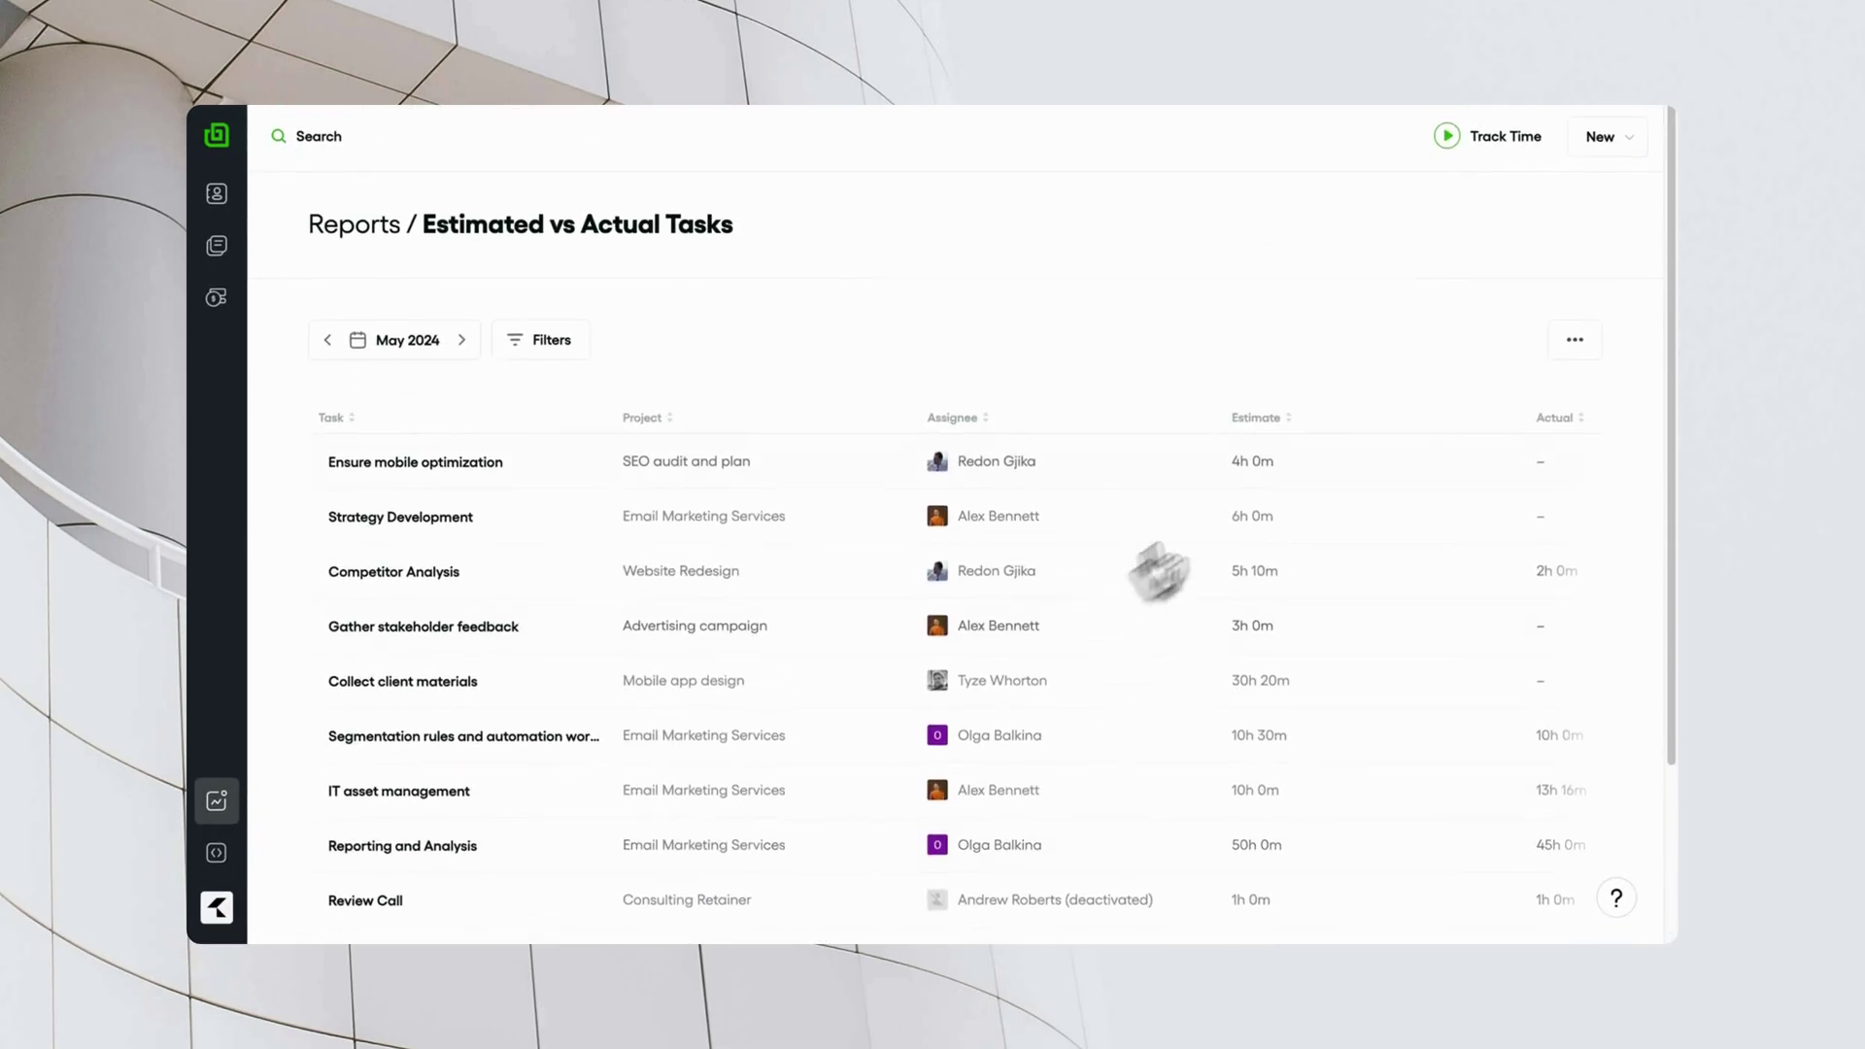
left_click(1556, 419)
left_click(1254, 417)
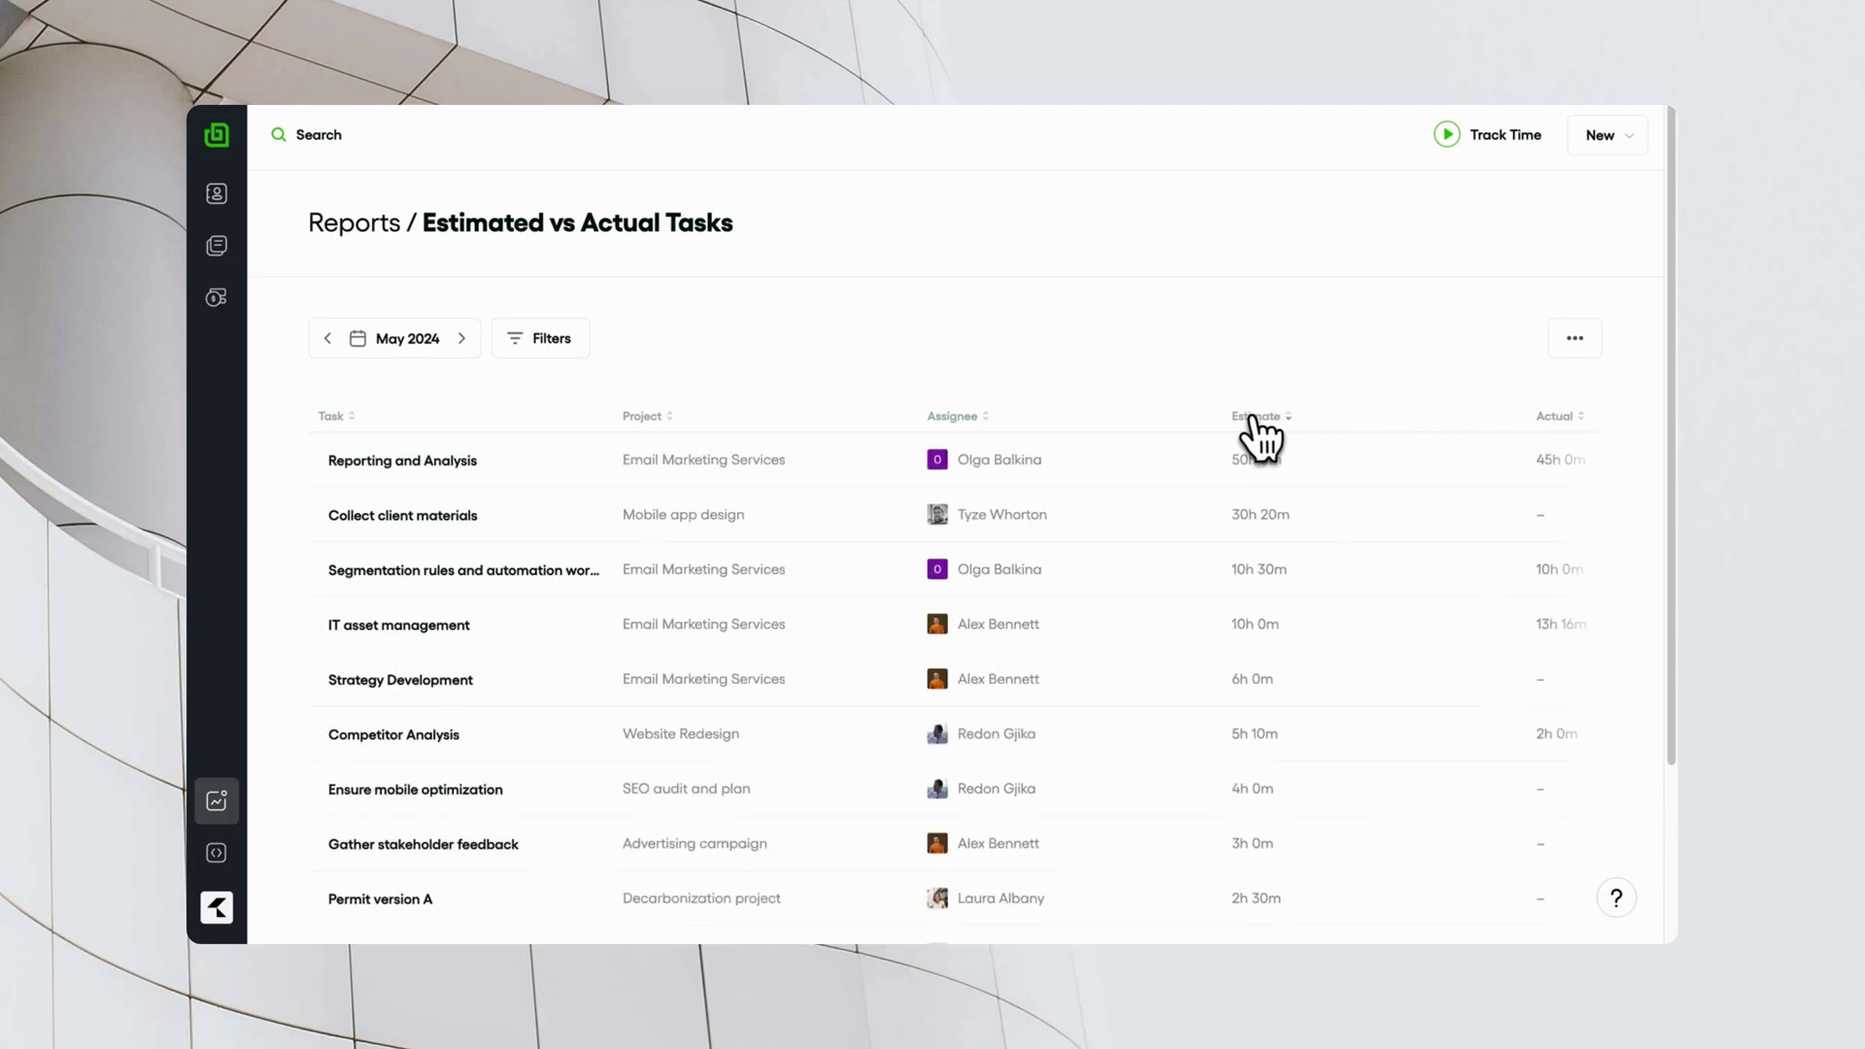
Review the report's project and assignee filter choices, then dismiss the filters.
left_click(540, 339)
left_click(603, 442)
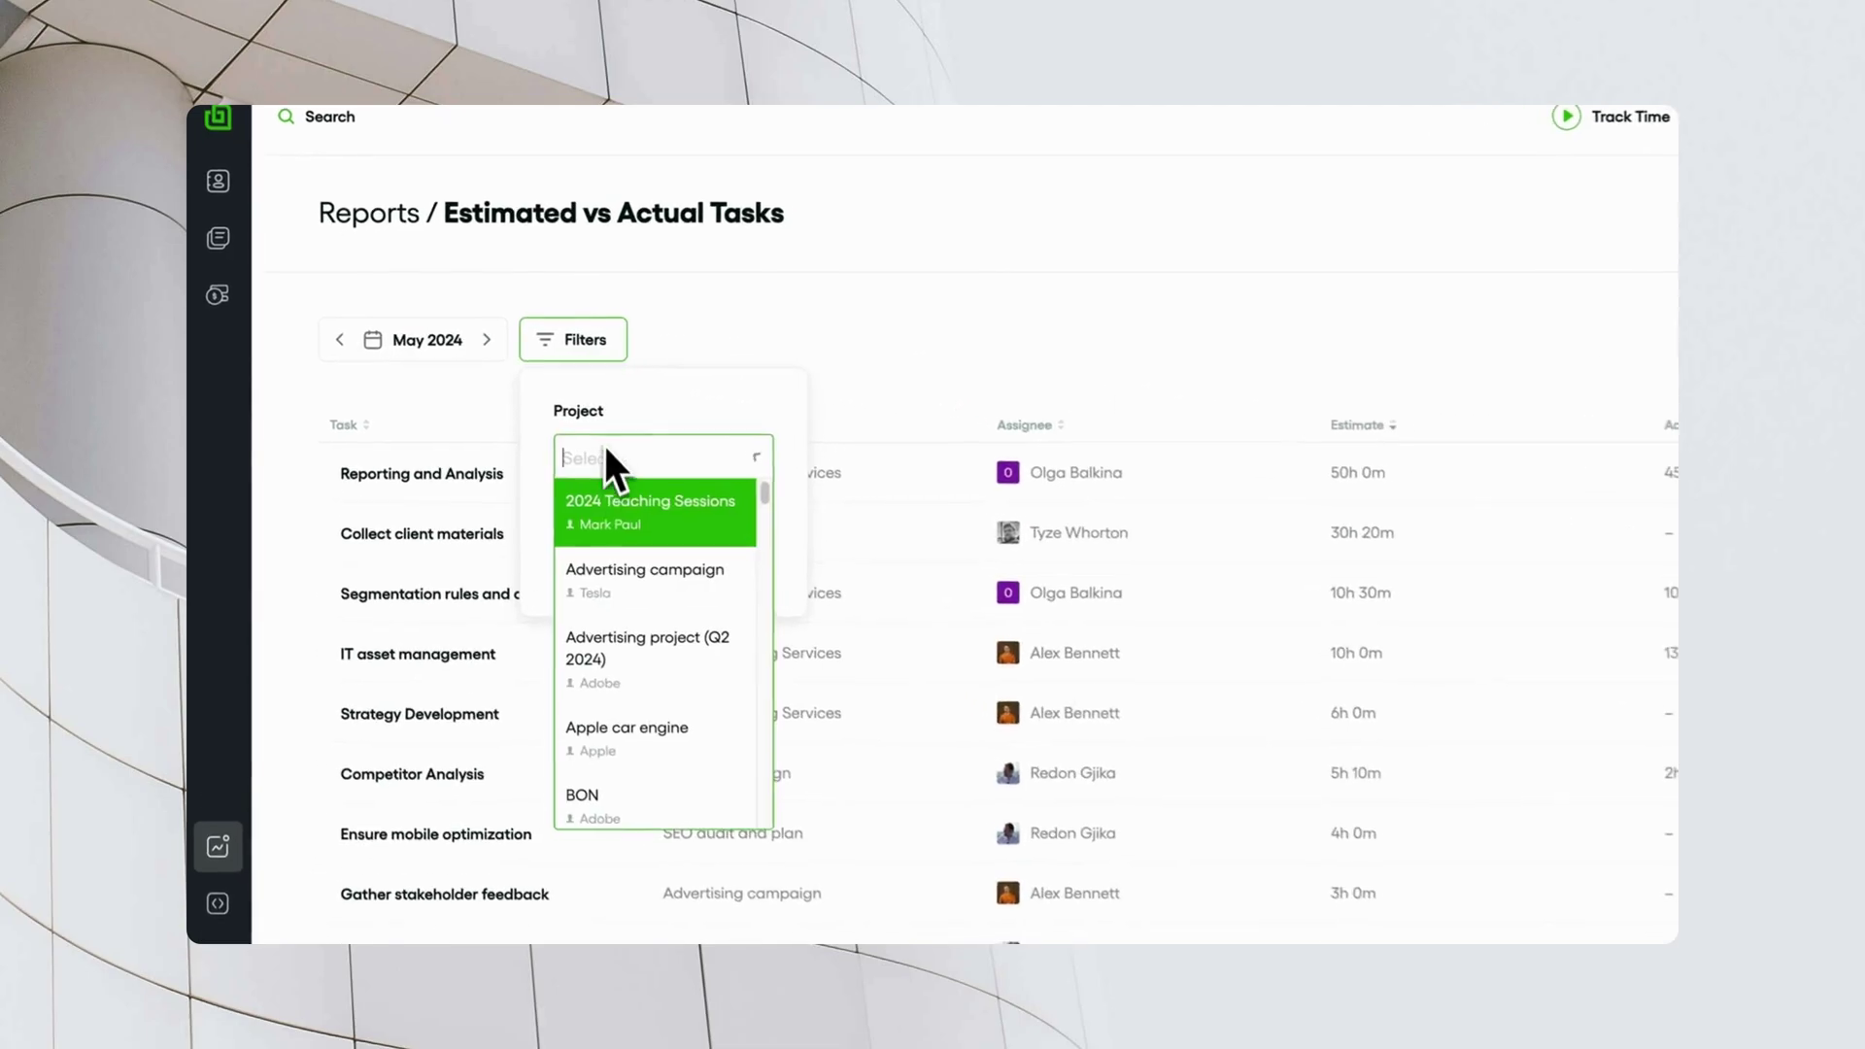
left_click(586, 529)
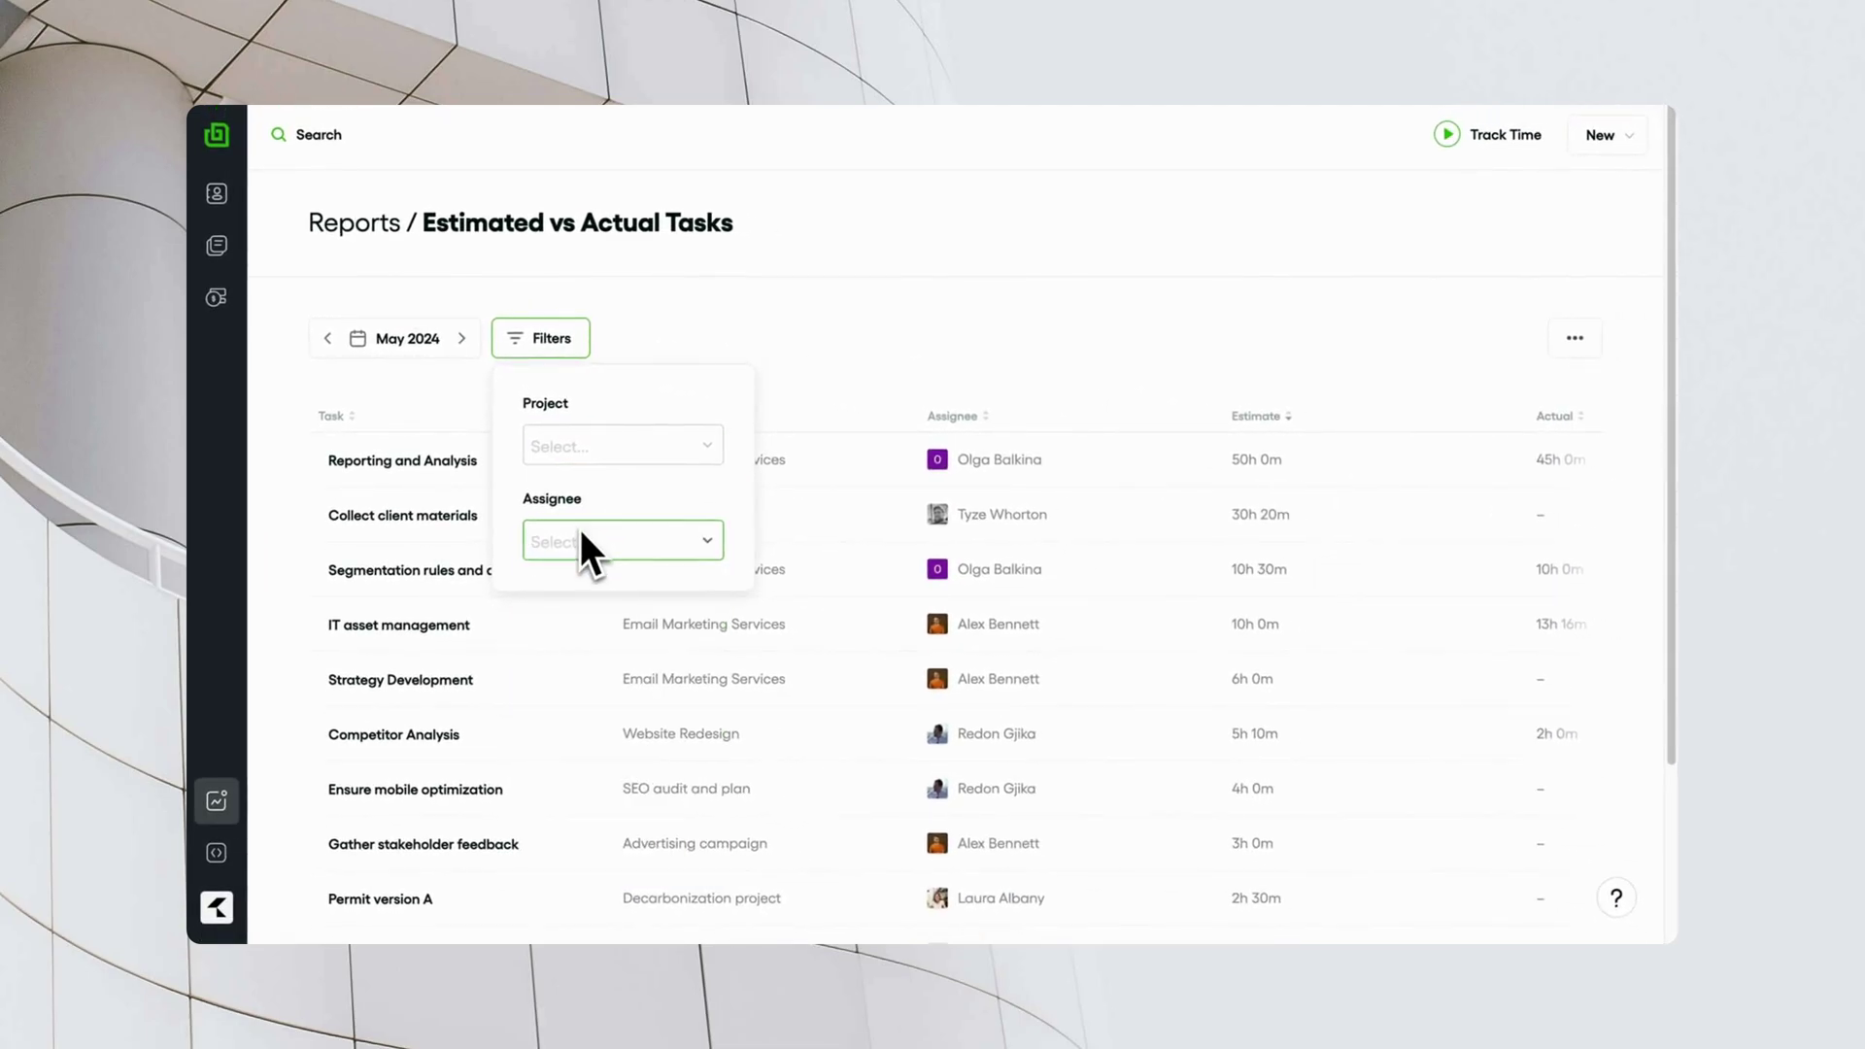
left_click(726, 836)
mouse_move(220, 251)
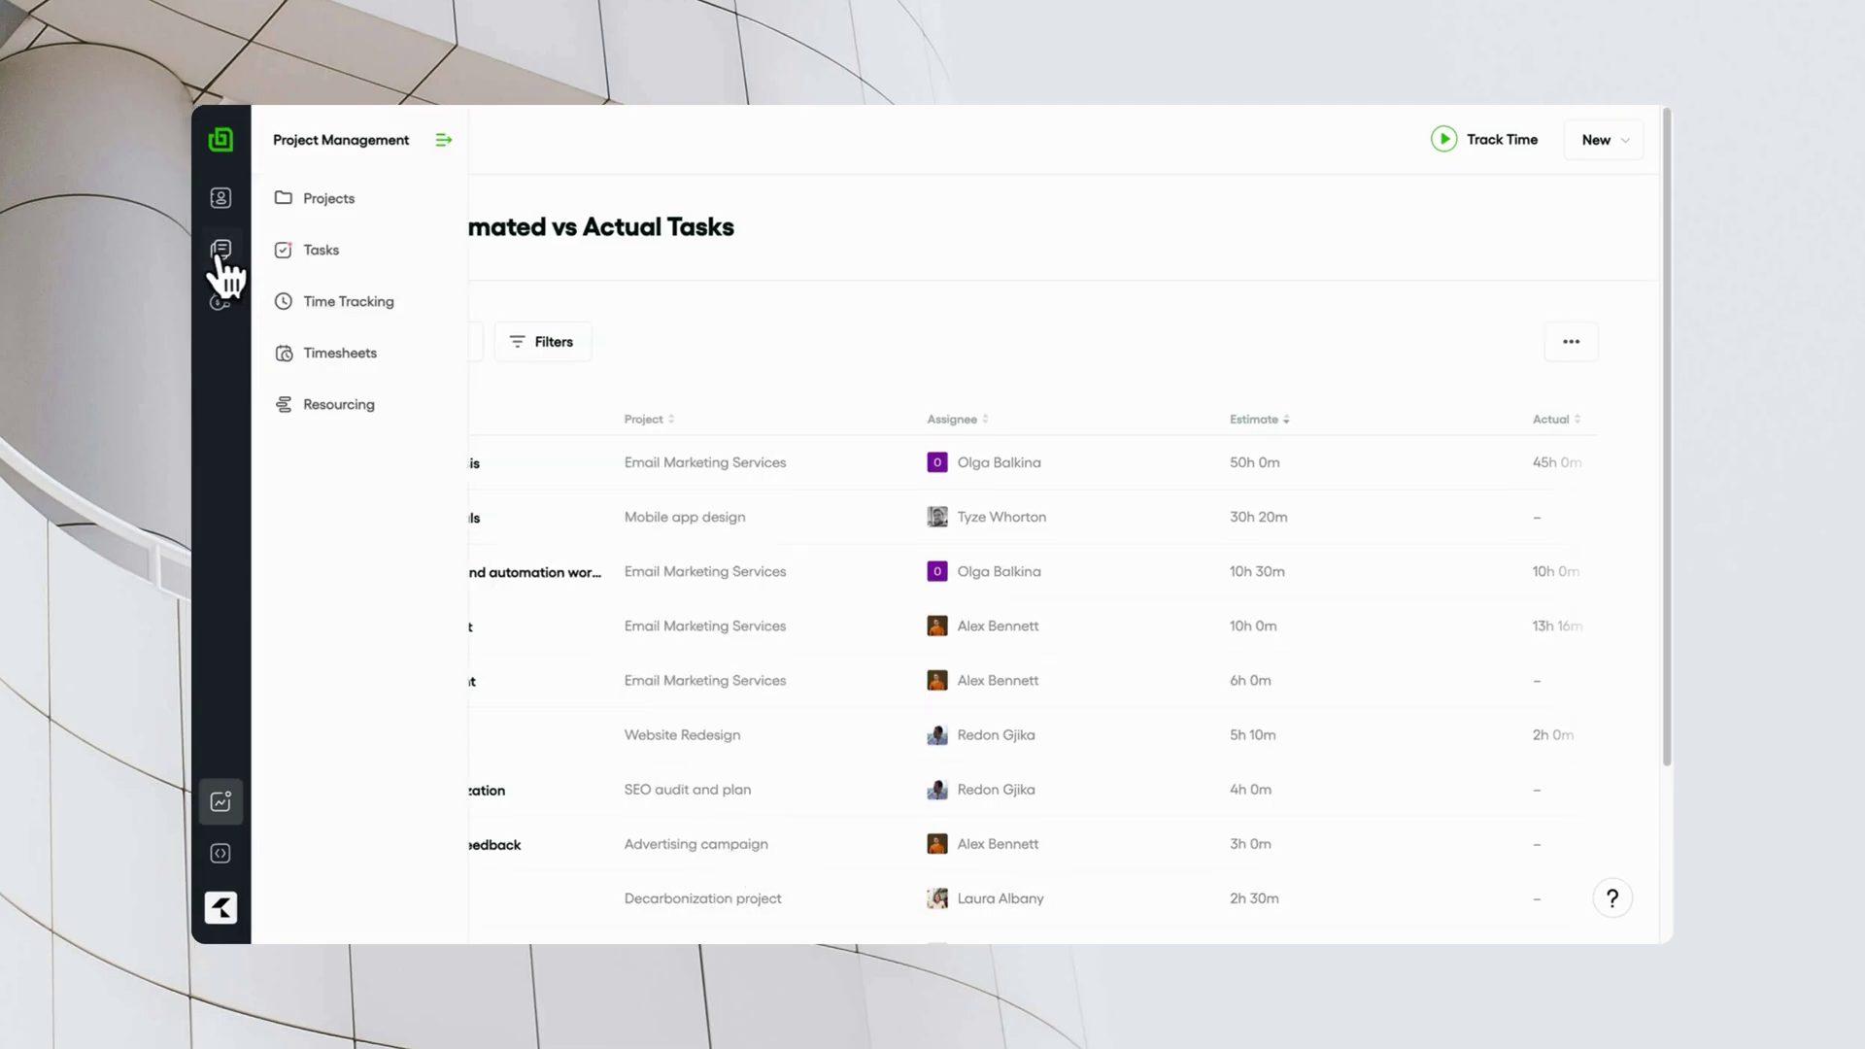
Return to the Tasks board and move the User research card from To Do into In Review.
left_click(321, 250)
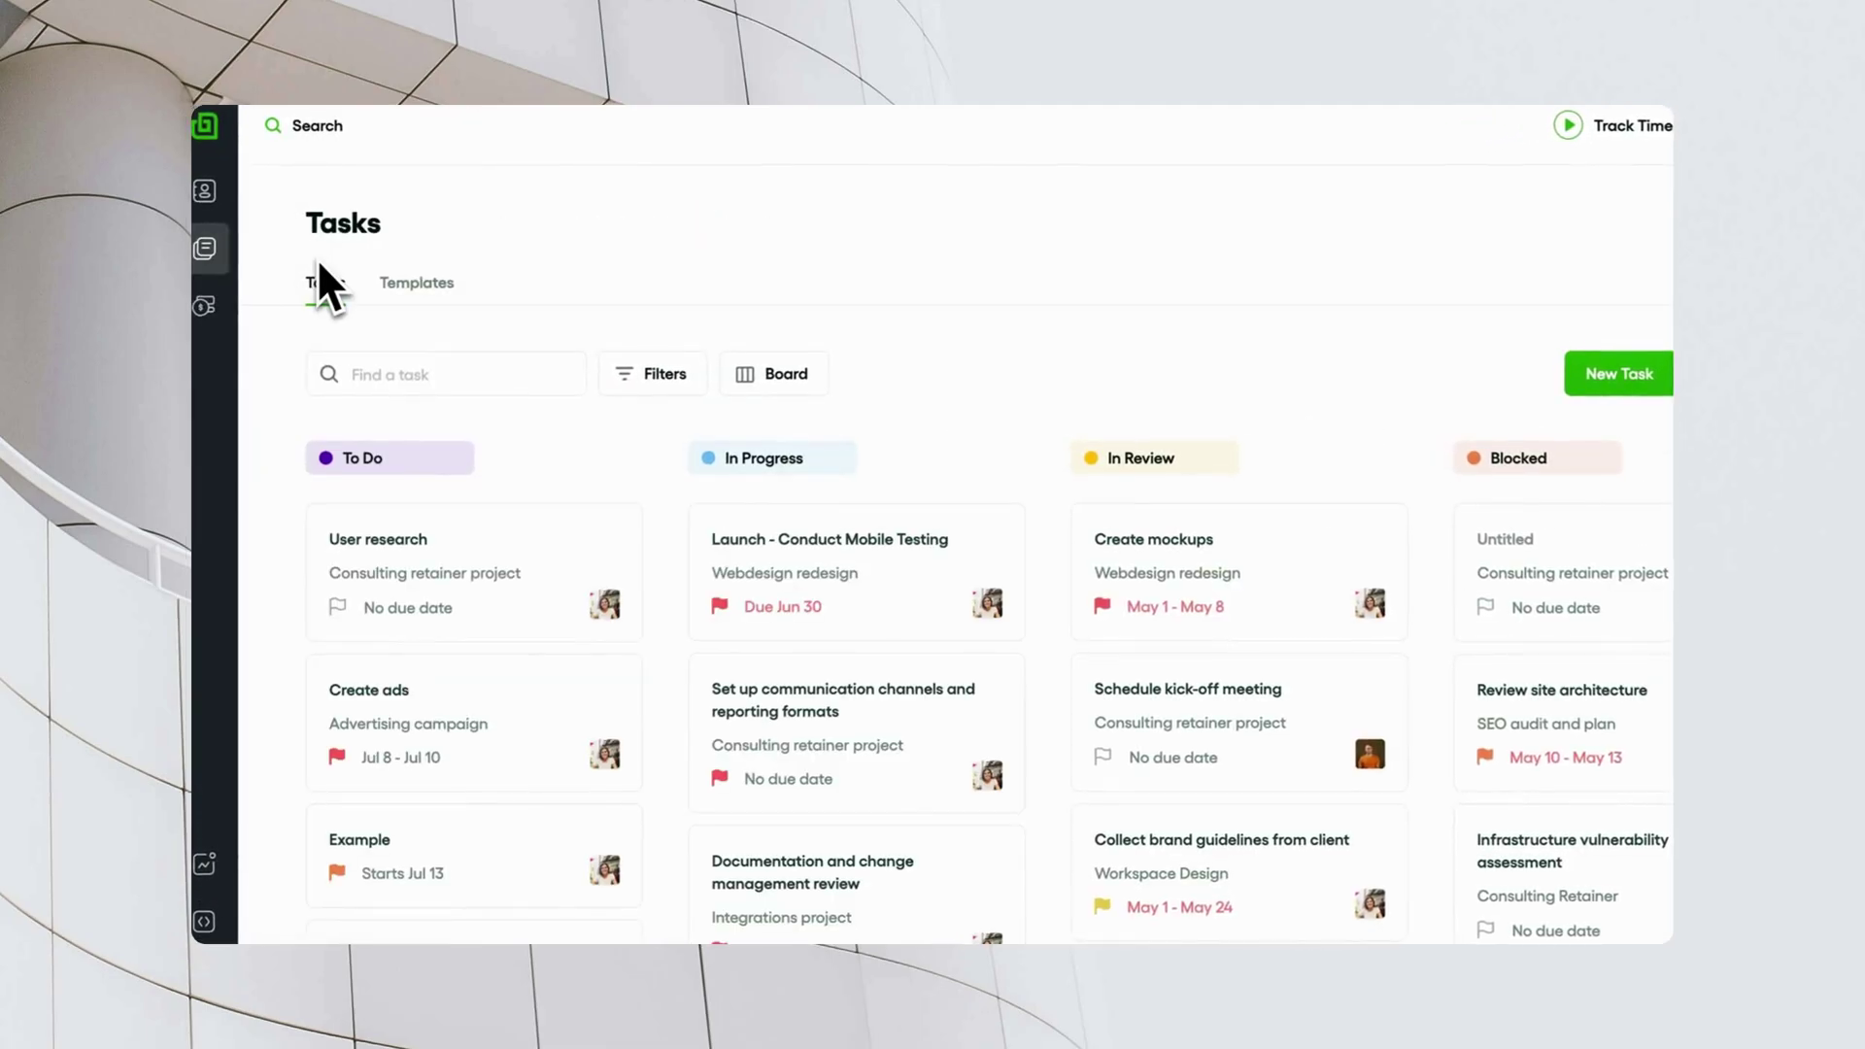
mouse_move(490, 560)
left_mouse_down()
mouse_move(719, 558)
mouse_move(1034, 513)
left_mouse_up()
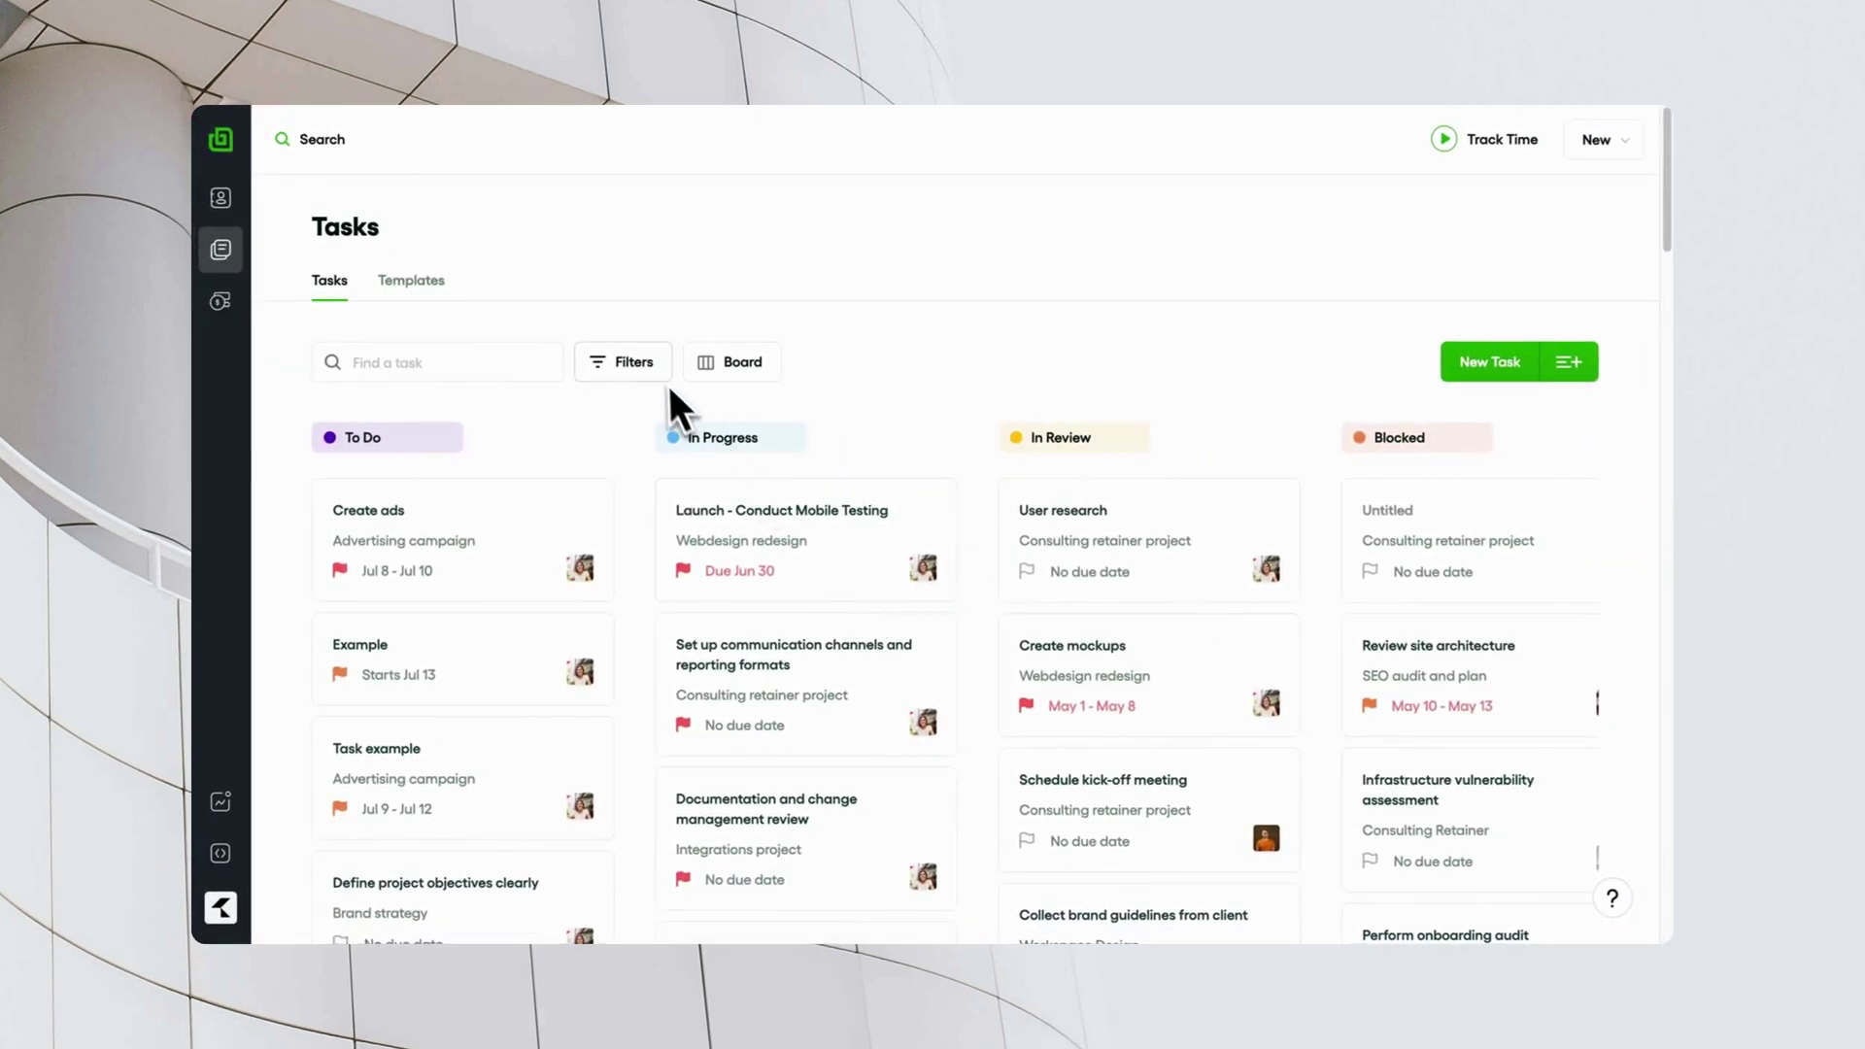
left_click(724, 365)
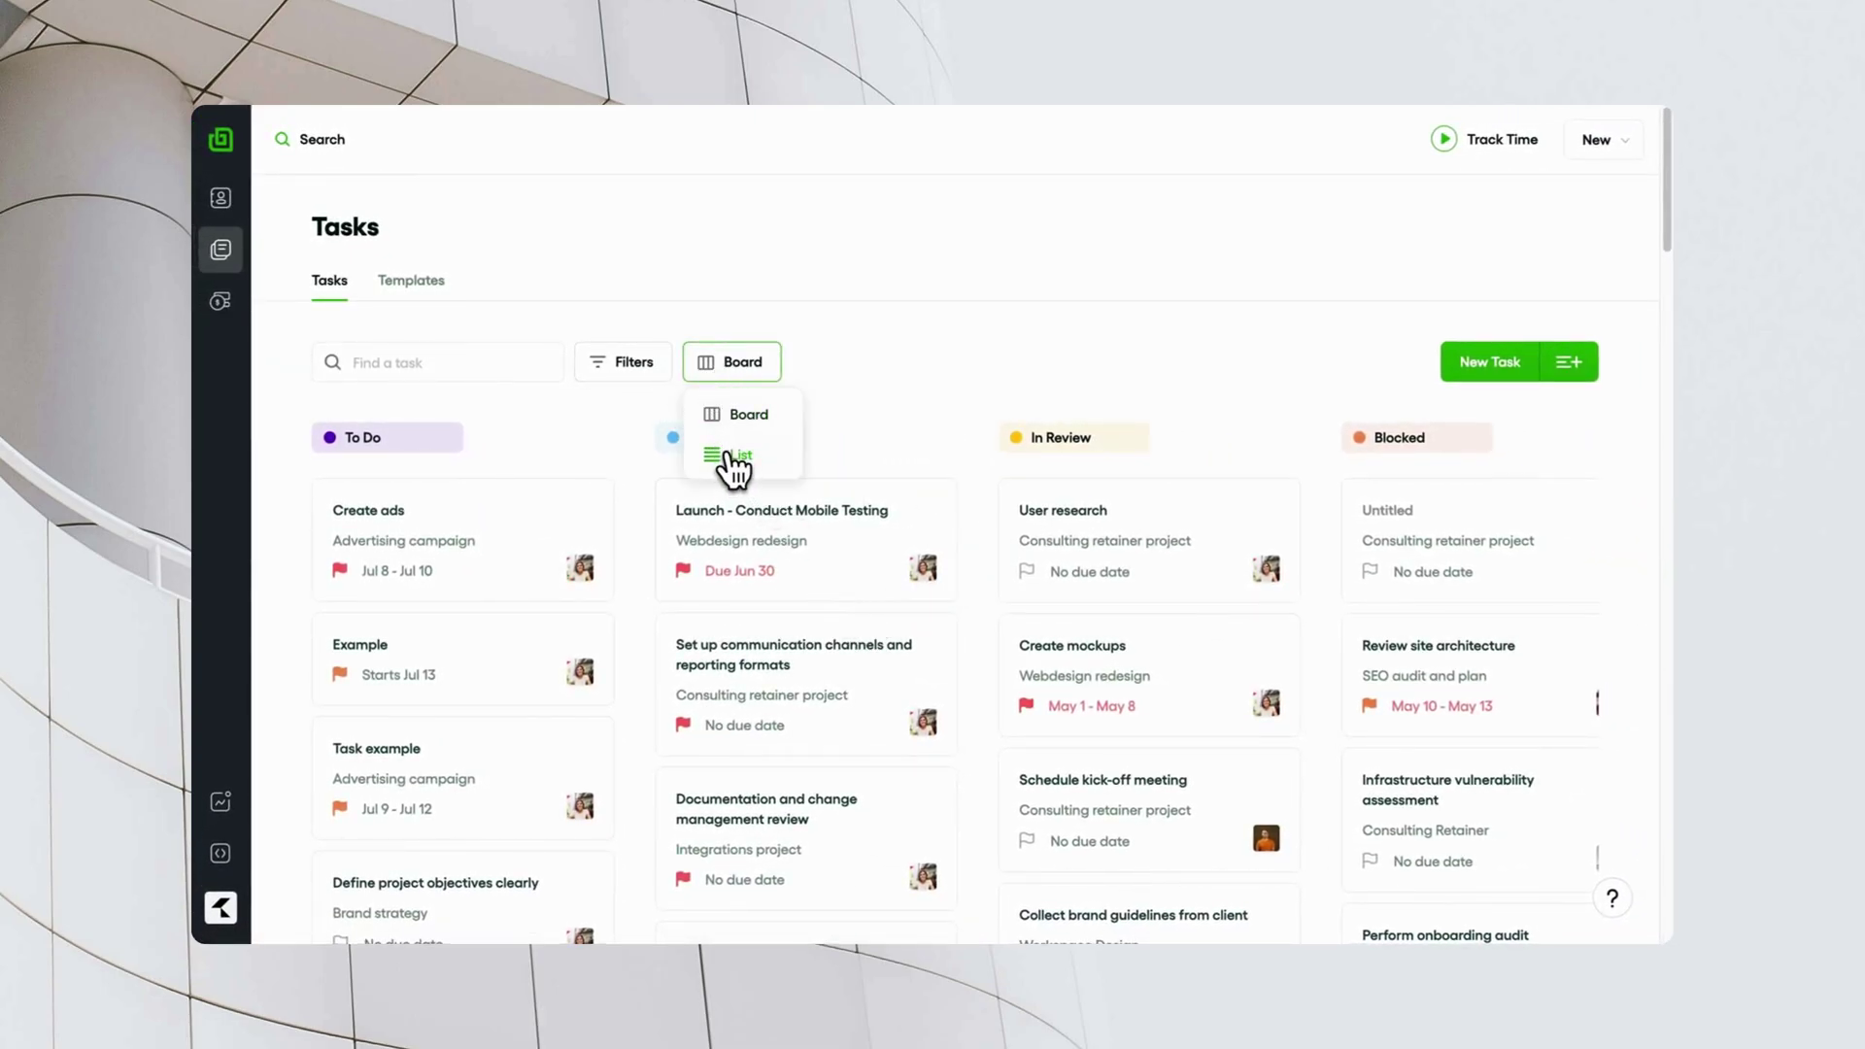